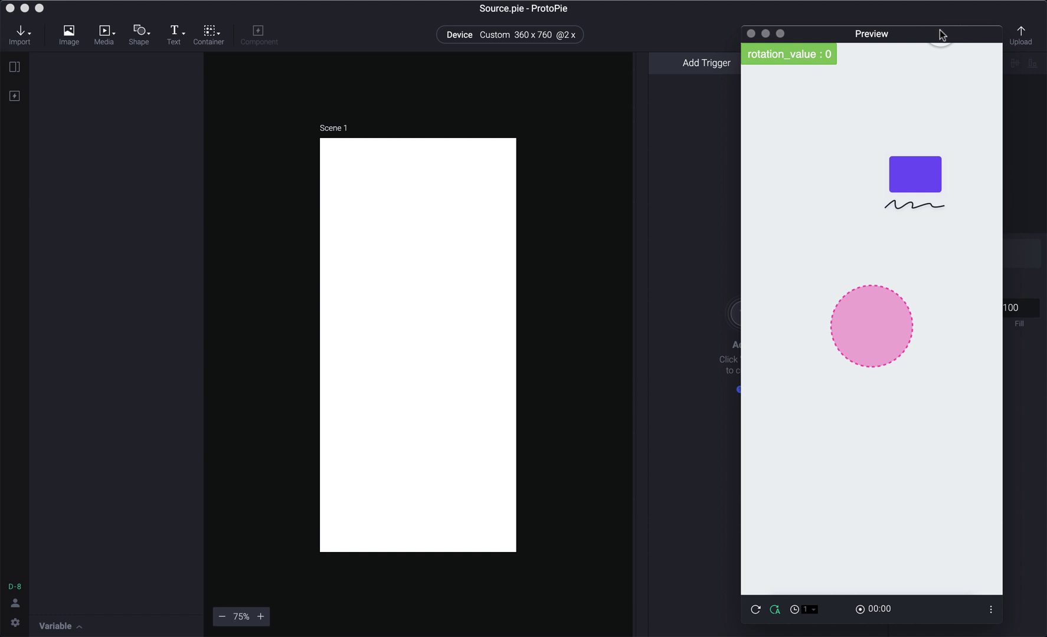
Step: Try out the finished interaction in the preview by dropping the file onto the pink drop area
mouse_move(925, 172)
mouse_down()
mouse_move(866, 203)
mouse_move(841, 259)
mouse_move(900, 327)
mouse_move(930, 142)
mouse_move(902, 332)
mouse_move(924, 182)
mouse_move(878, 330)
mouse_move(916, 170)
mouse_move(878, 302)
mouse_move(882, 194)
mouse_move(960, 100)
mouse_move(937, 221)
mouse_move(954, 262)
mouse_move(884, 300)
mouse_move(965, 269)
mouse_move(878, 306)
mouse_move(930, 281)
mouse_move(891, 315)
mouse_up()
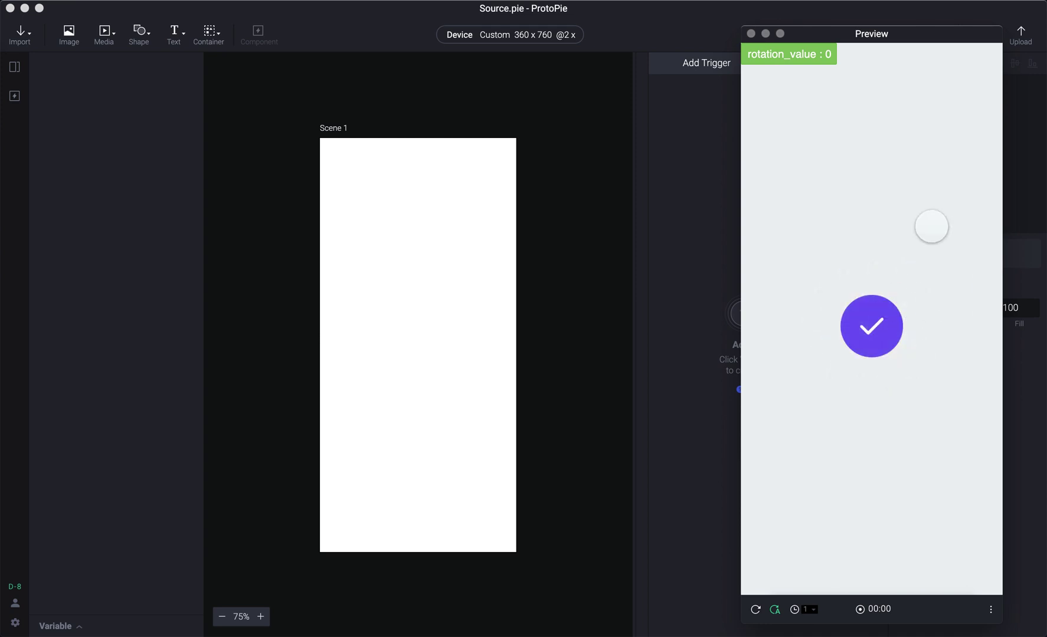
drag(934, 167, 883, 303)
drag(918, 168, 878, 300)
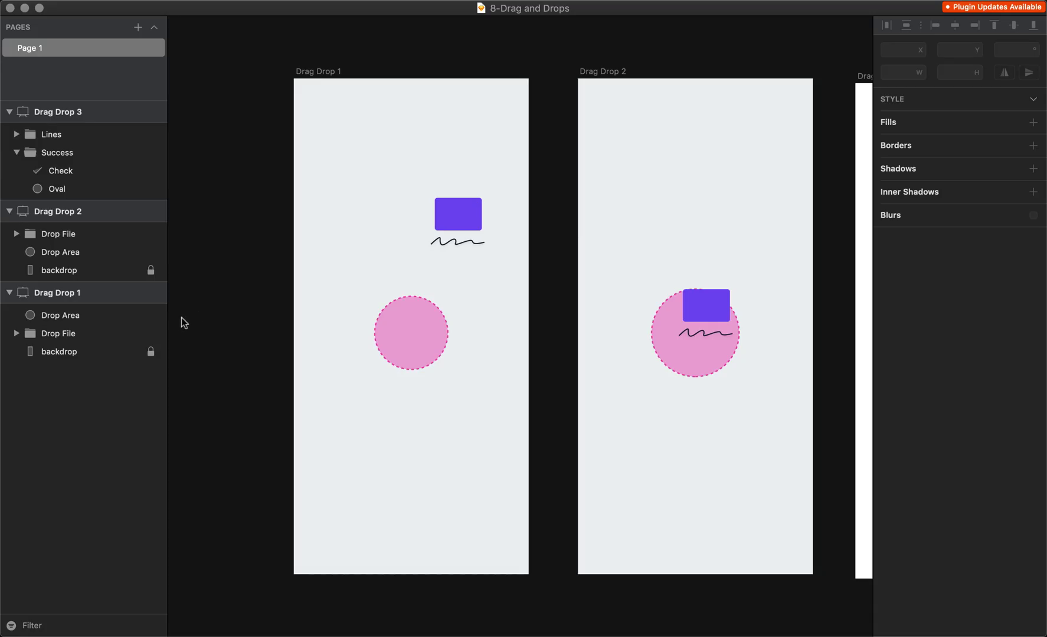
Step: Look over the Drag Drop 1, Drag Drop 2 and Drag Drop 3 artboards in the Sketch file
scroll(426, 318, right, 10)
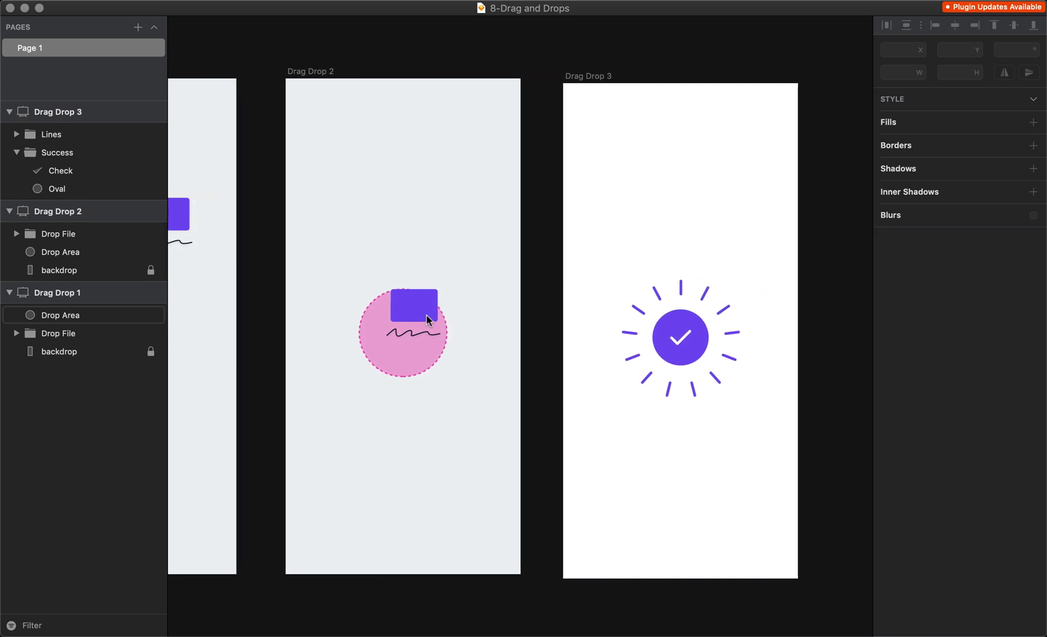
scroll(426, 315, left, 8)
scroll(426, 315, right, 7)
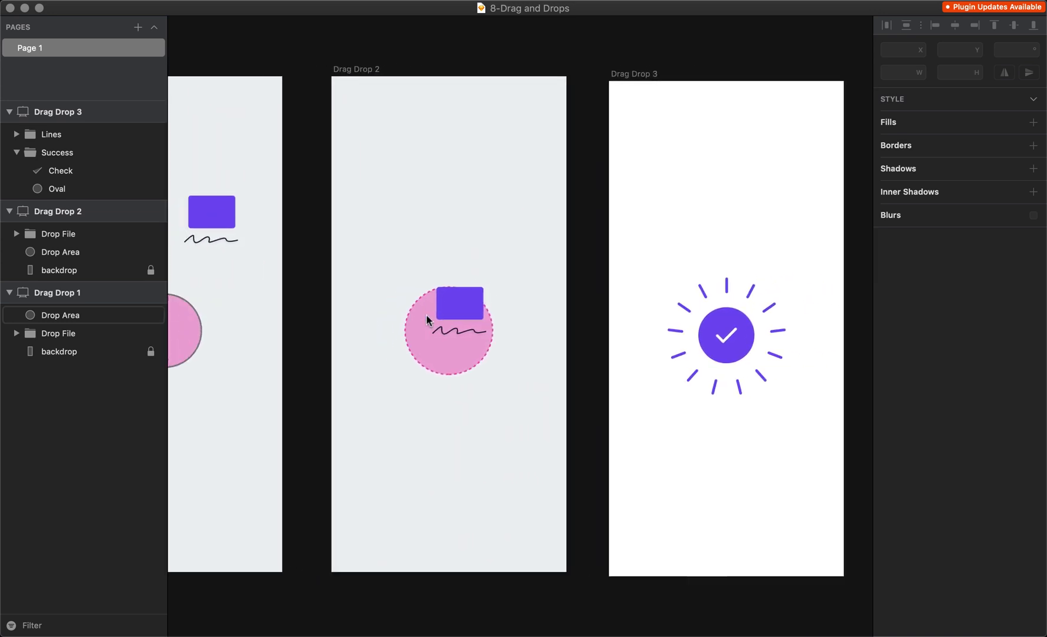
scroll(426, 315, left, 5)
scroll(426, 315, right, 2)
scroll(426, 315, left, 2)
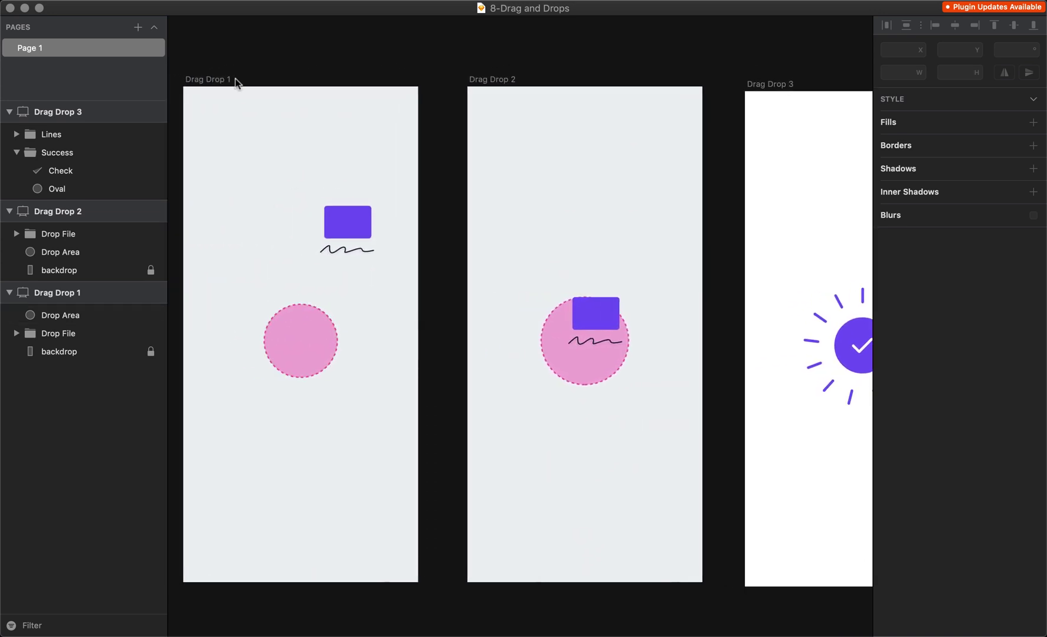
click(234, 82)
scroll(794, 199, right, 4)
scroll(760, 168, left, 6)
scroll(758, 169, right, 2)
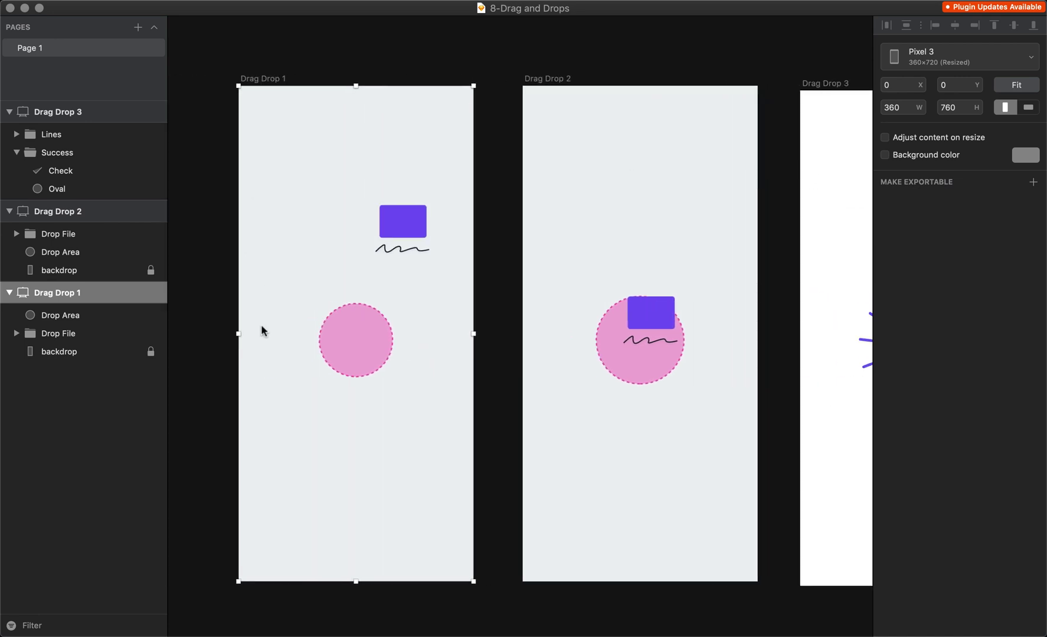
Step: Inspect the Drop Area, Drop File group contents and backdrop layers of the Drag Drop 1 artboard
click(47, 311)
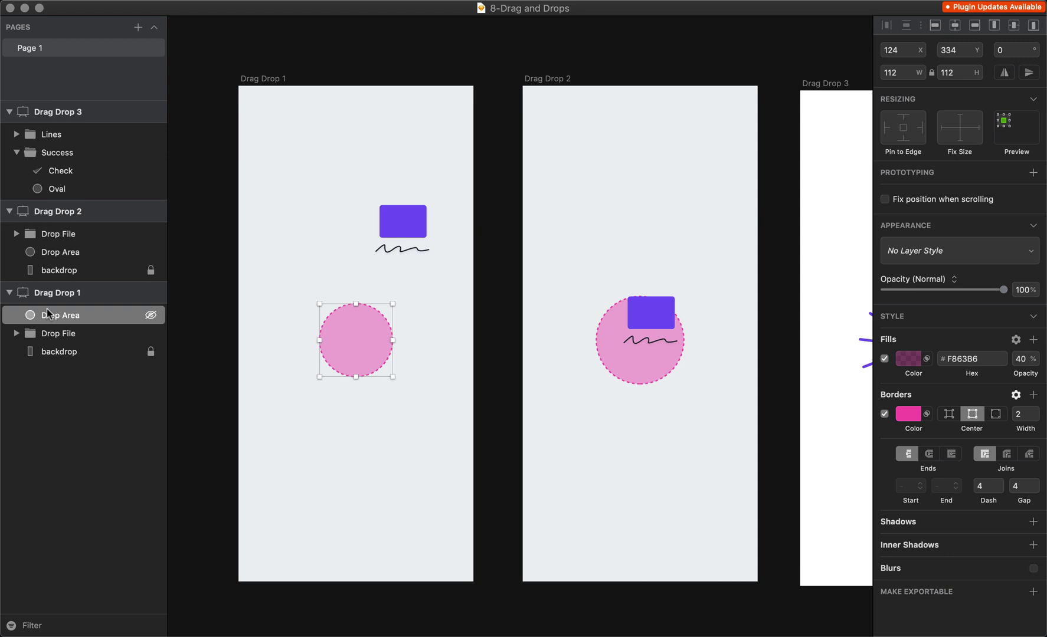
click(17, 333)
click(54, 351)
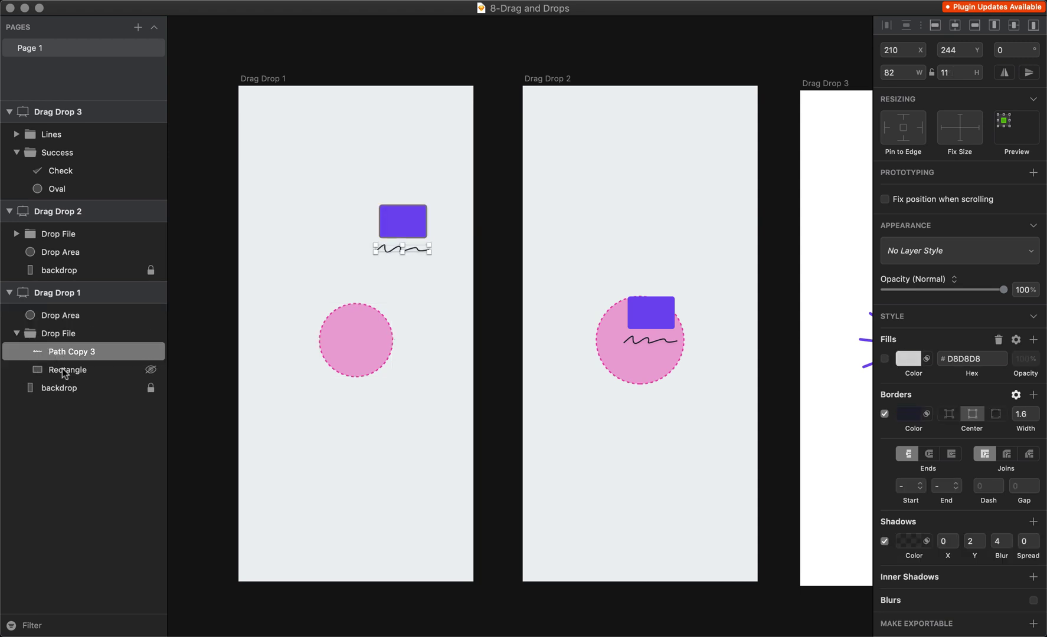
click(62, 368)
click(62, 330)
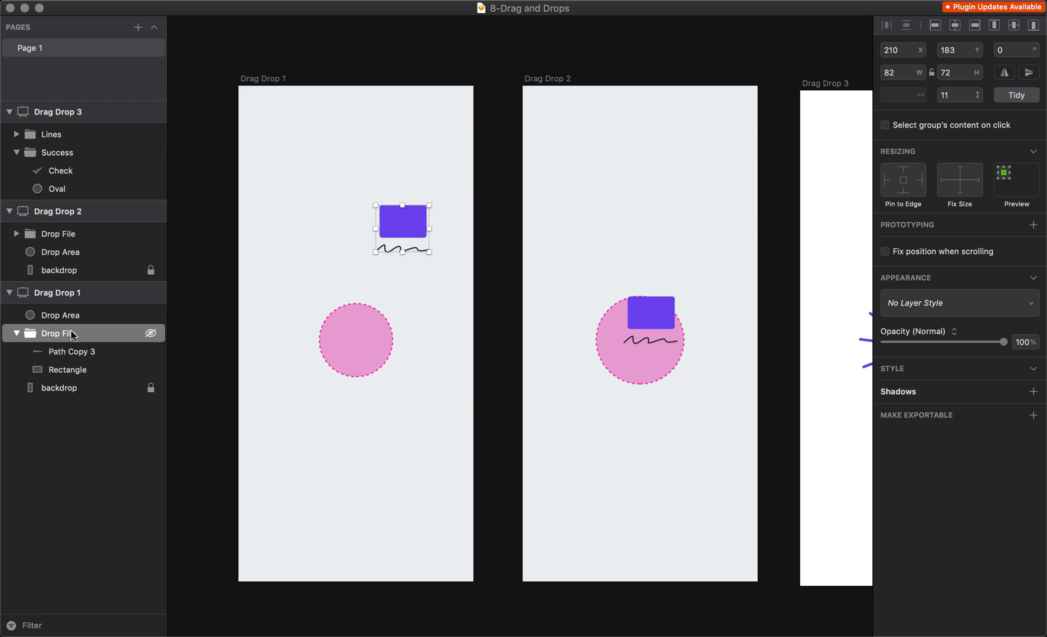
click(77, 392)
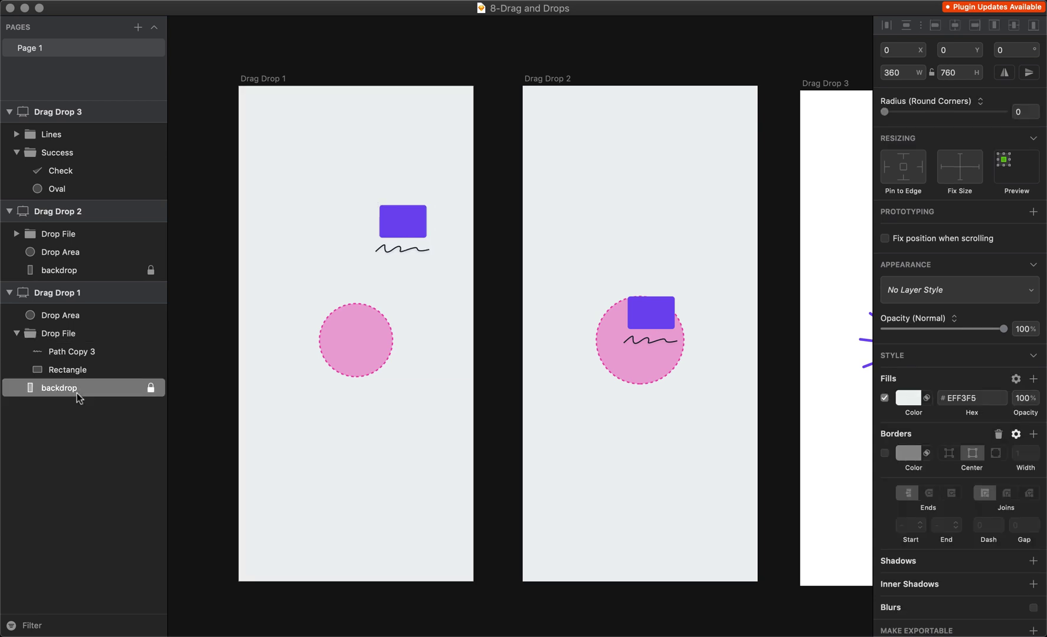
scroll(335, 357, right, 5)
scroll(335, 358, left, 5)
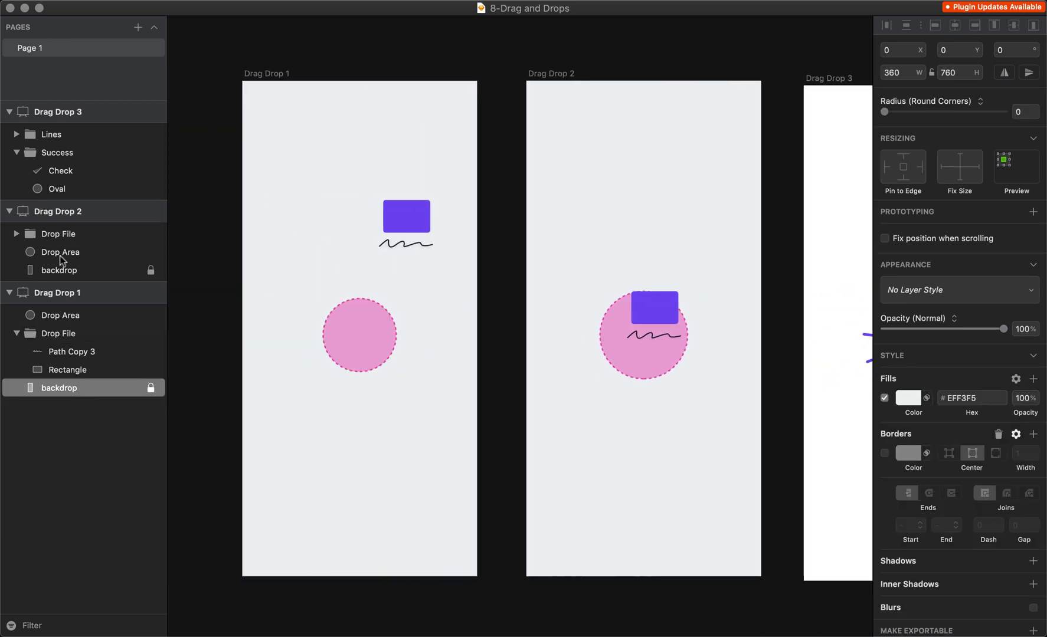
Step: Examine the Lines group in Drag Drop 3, hiding and showing it and checking its individual lines
scroll(612, 193, right, 5)
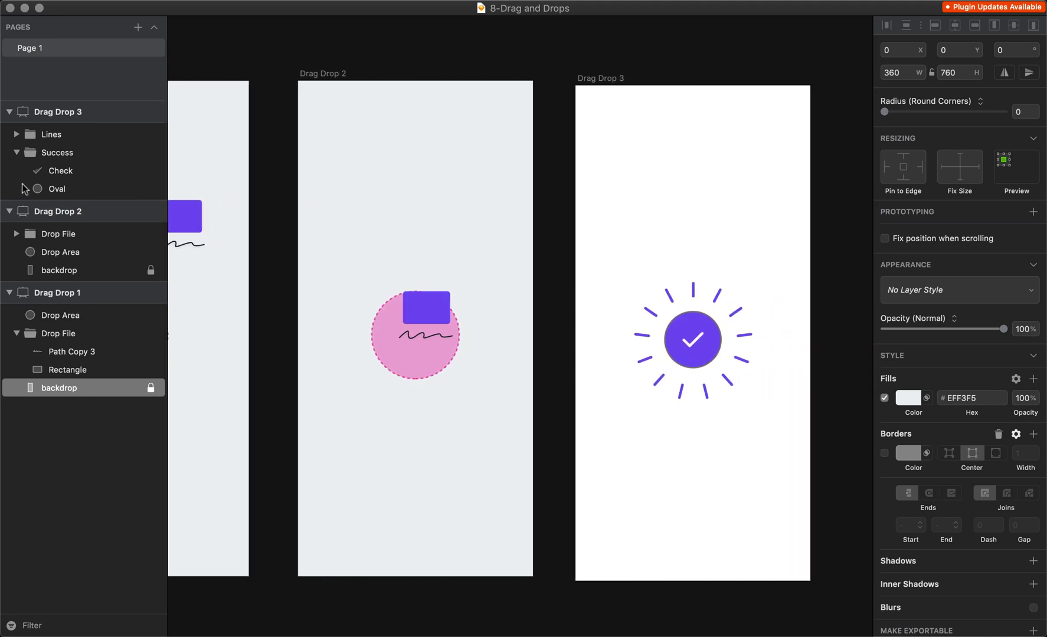
scroll(55, 136, right, 3)
click(52, 135)
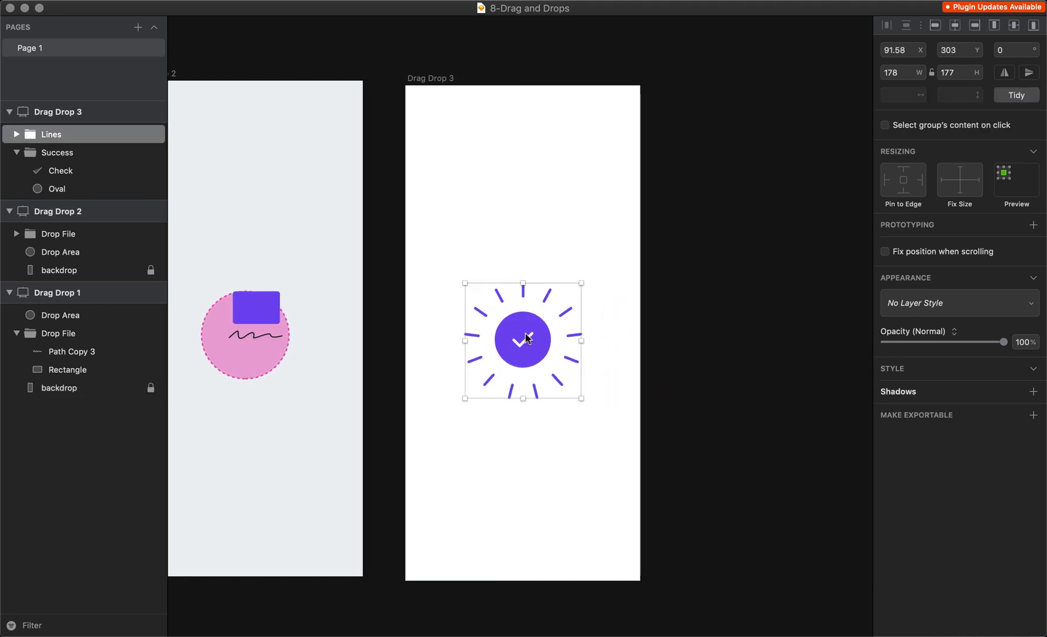
click(151, 135)
click(151, 134)
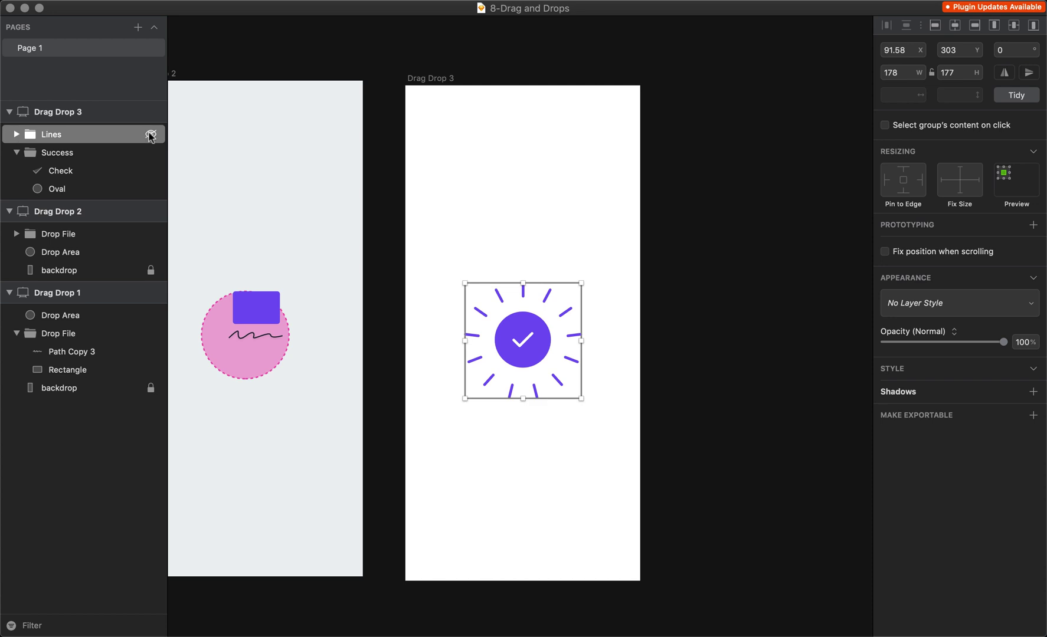
click(151, 134)
click(151, 135)
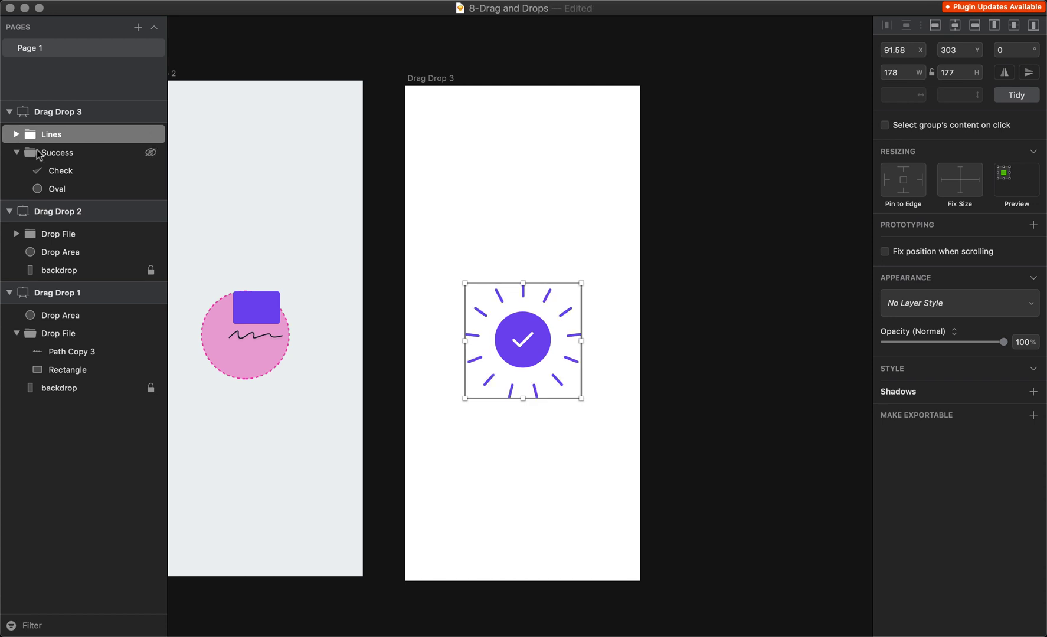
click(17, 135)
click(55, 159)
click(56, 171)
click(57, 189)
click(56, 225)
click(57, 279)
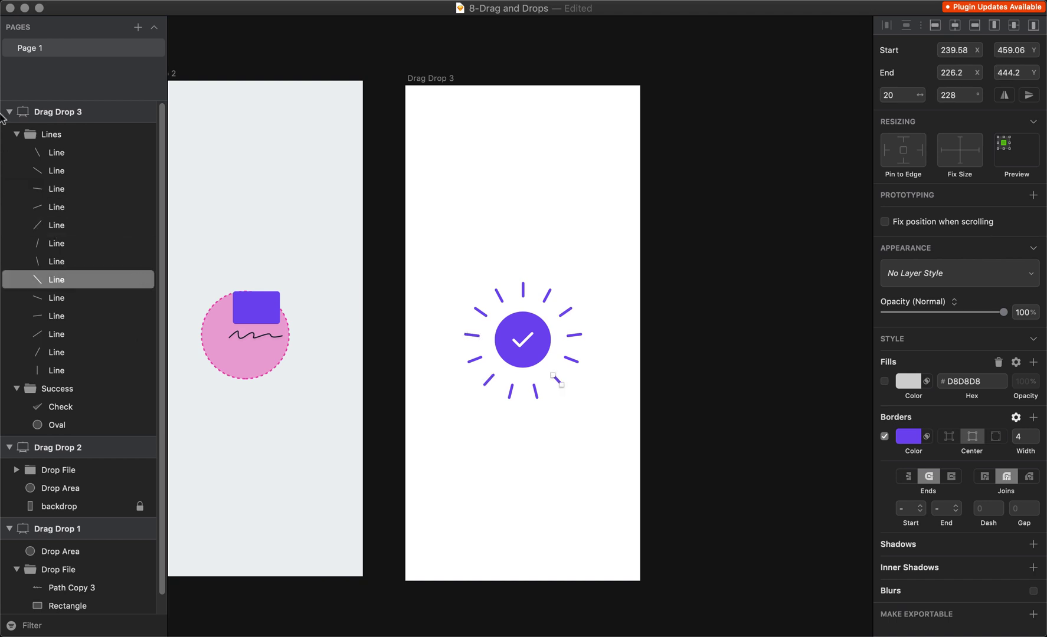
Step: Examine the Success group in Drag Drop 3, toggling its visibility and checking its Check and Oval layers
click(17, 135)
click(58, 154)
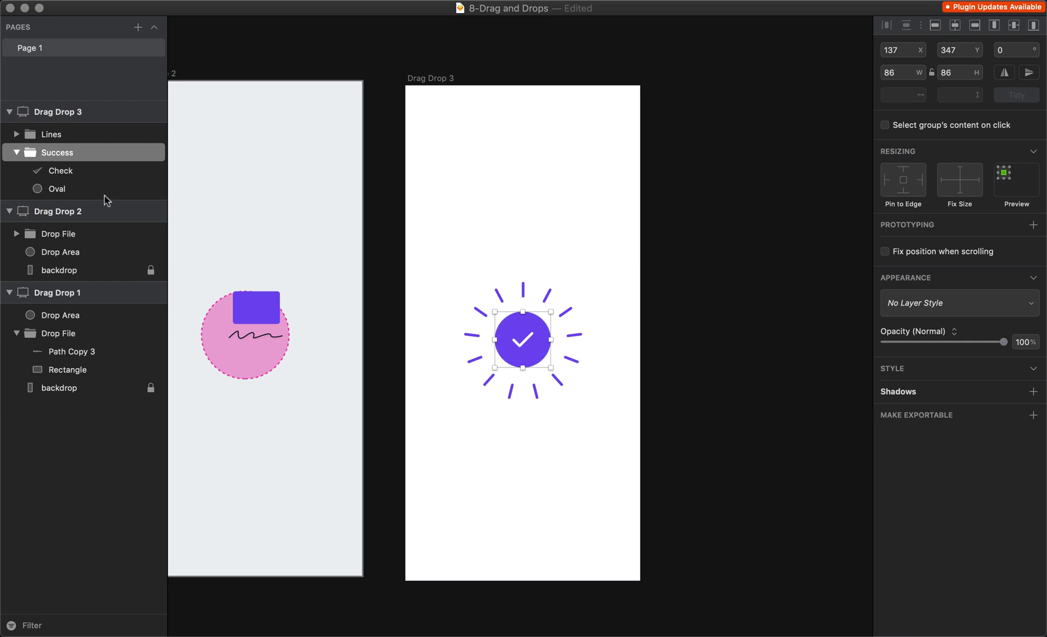
click(151, 153)
click(151, 154)
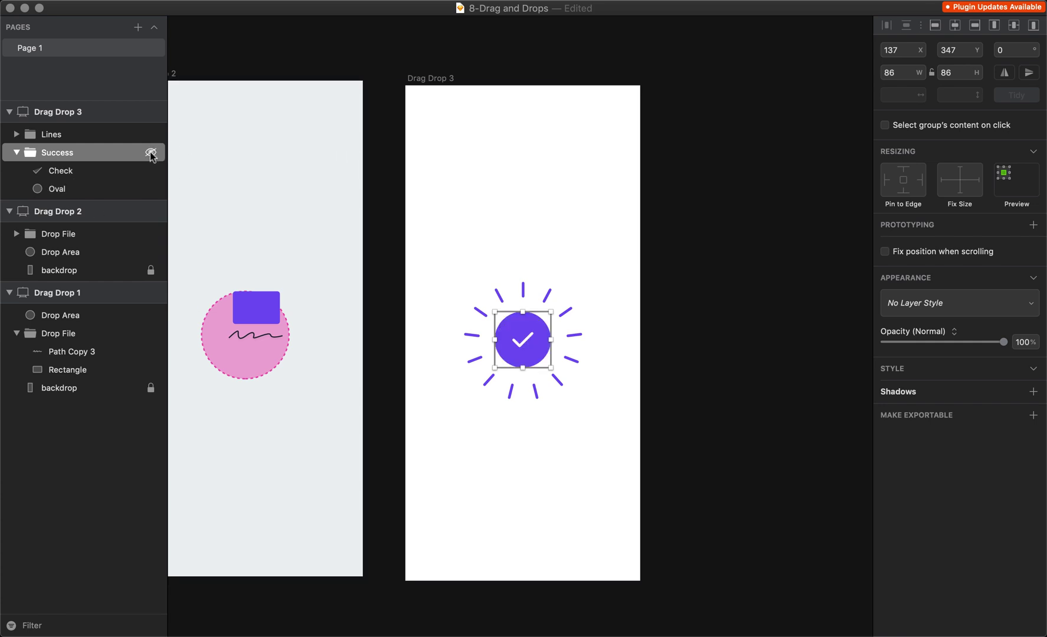
click(68, 173)
click(63, 190)
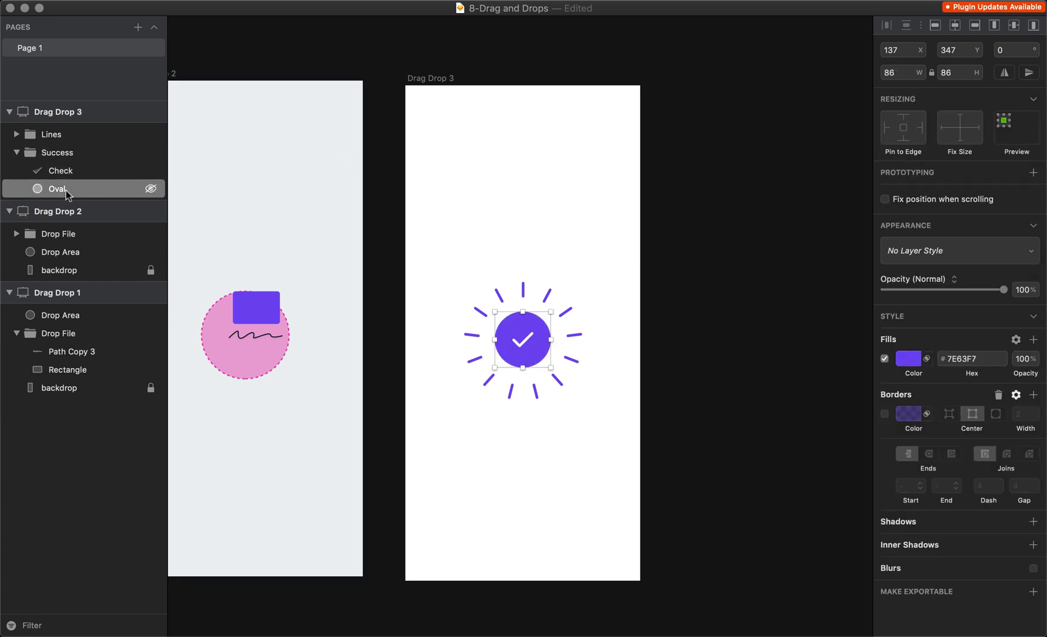
click(700, 334)
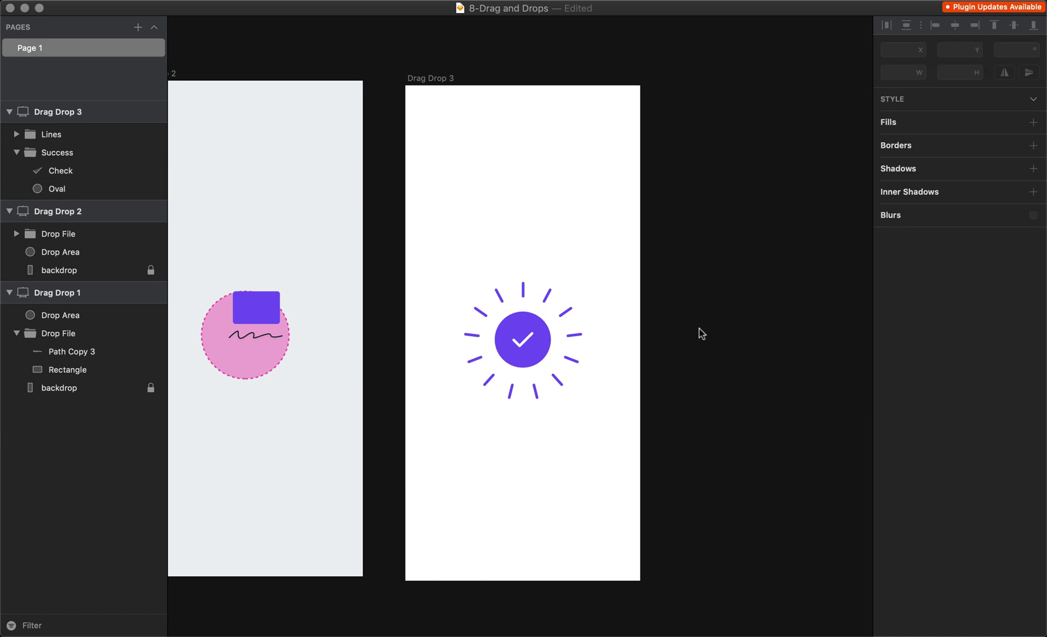
key(super+Tab)
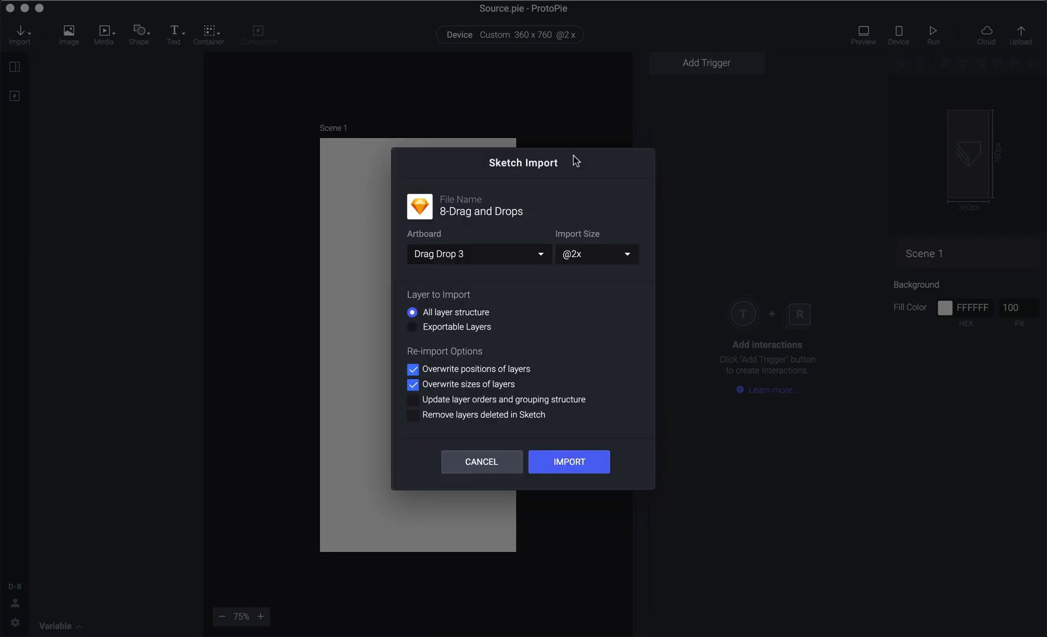
click(503, 255)
click(500, 278)
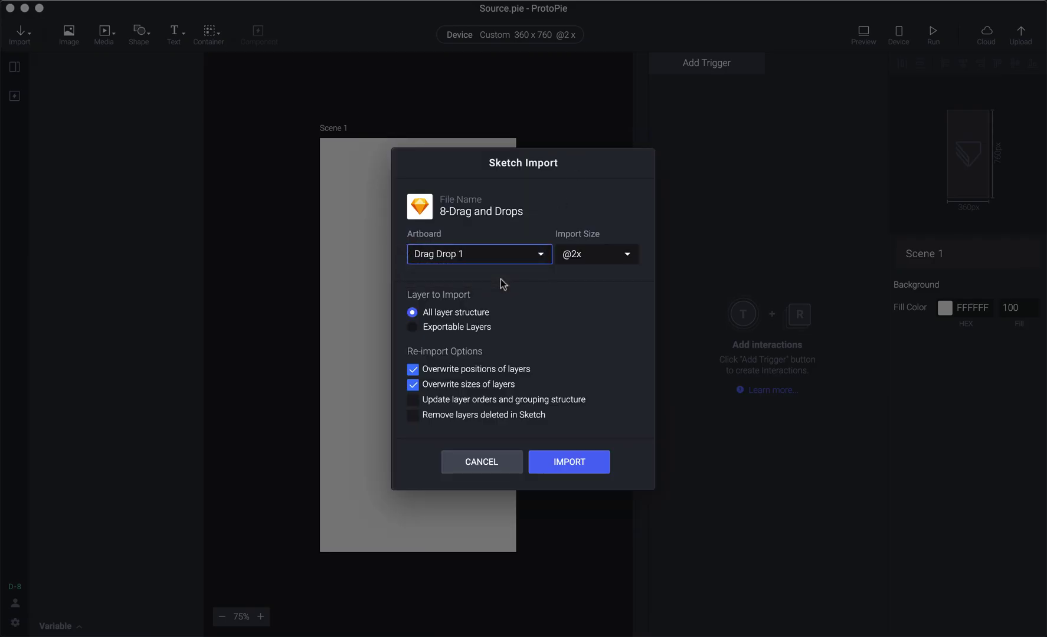
click(573, 460)
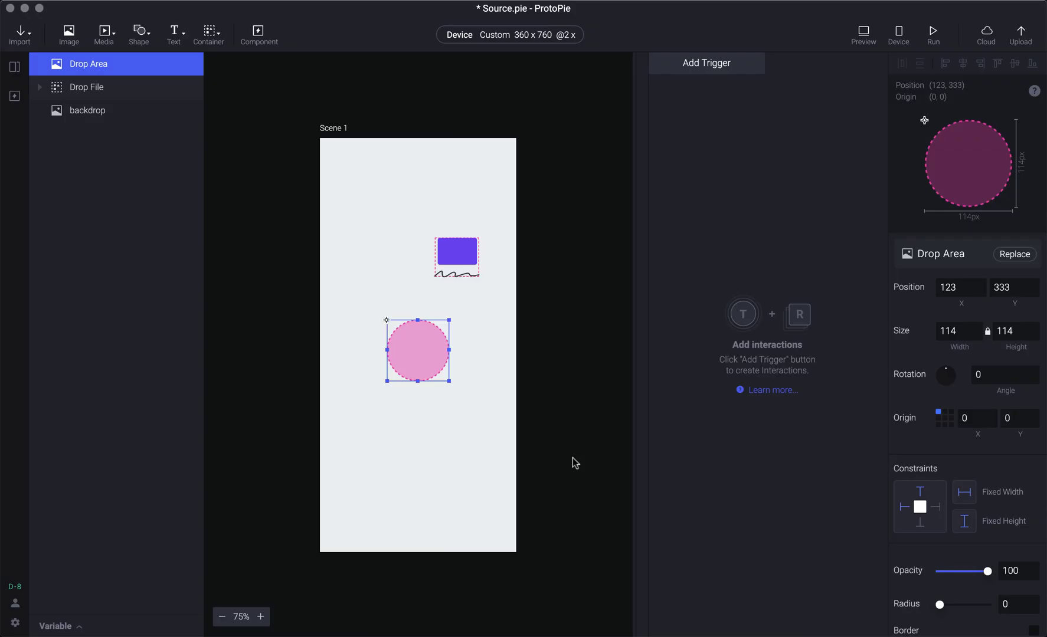
click(568, 353)
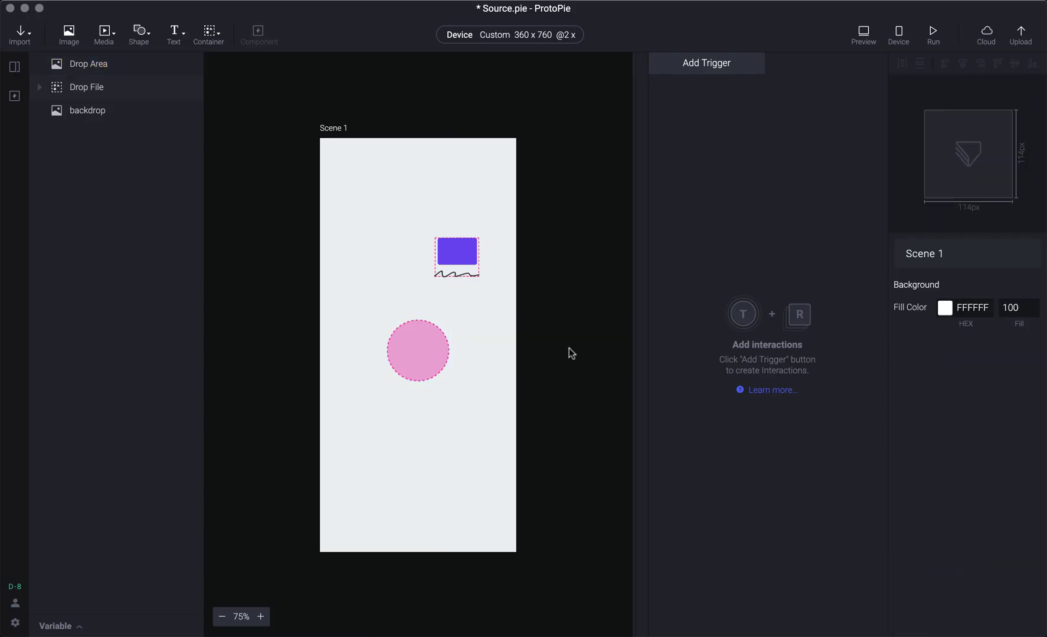
Step: Add a Drag trigger to the Drop File layer after a brief check of the scene in the preview
click(473, 269)
key(super+p)
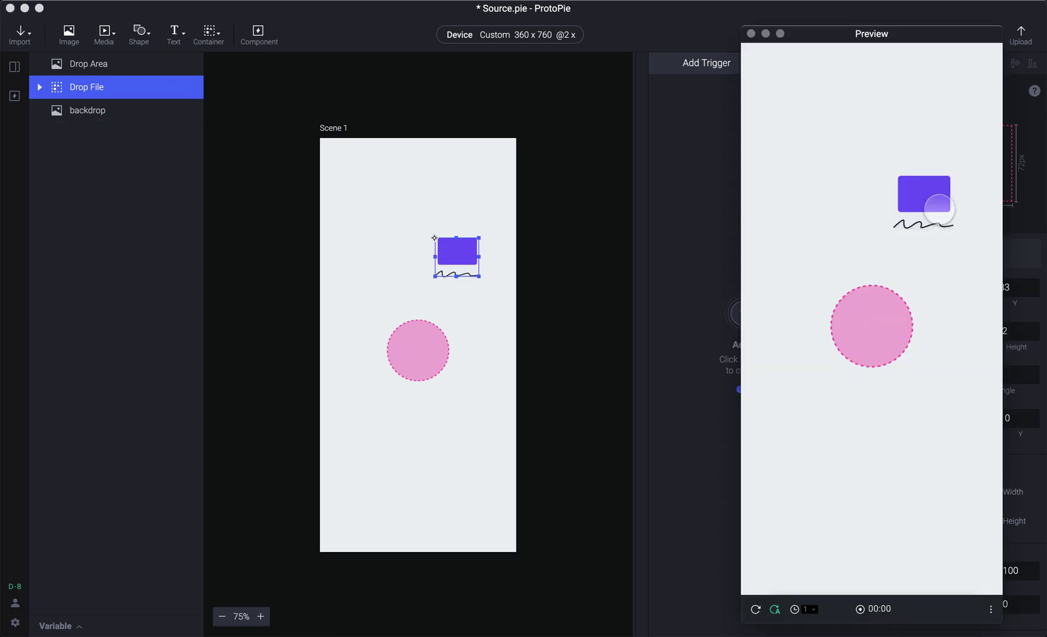
key(super+p)
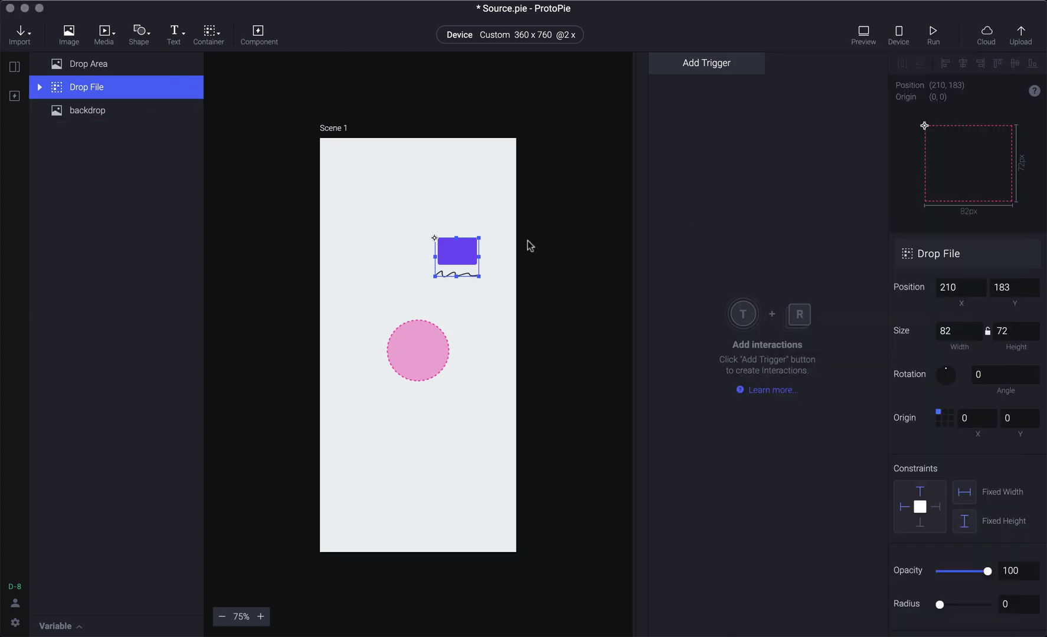
click(743, 68)
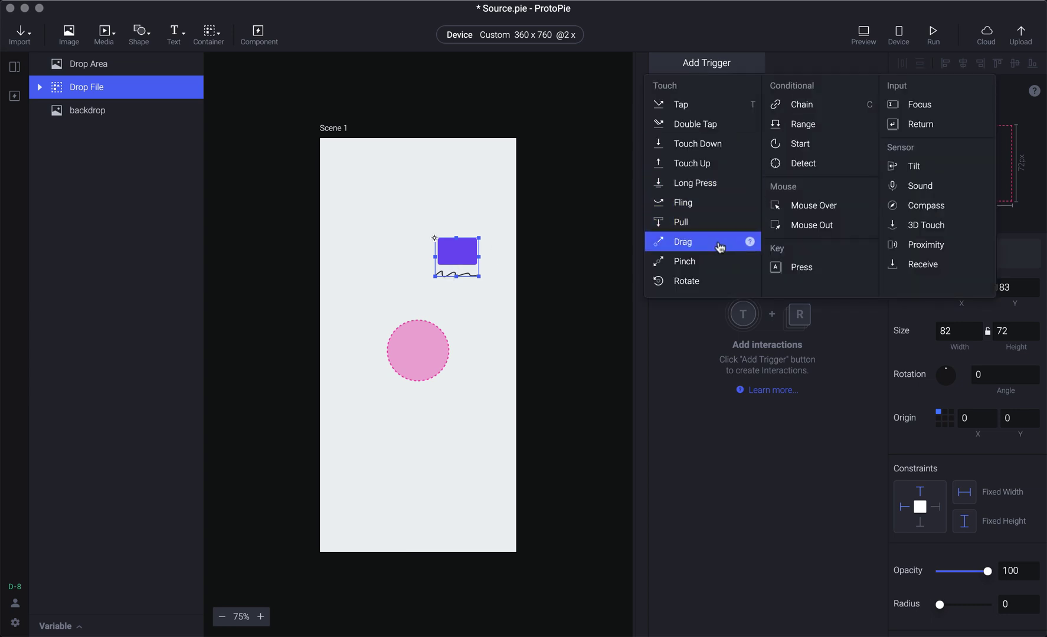
click(719, 243)
Step: Add a Move response for Drop File under its Drag trigger
click(709, 82)
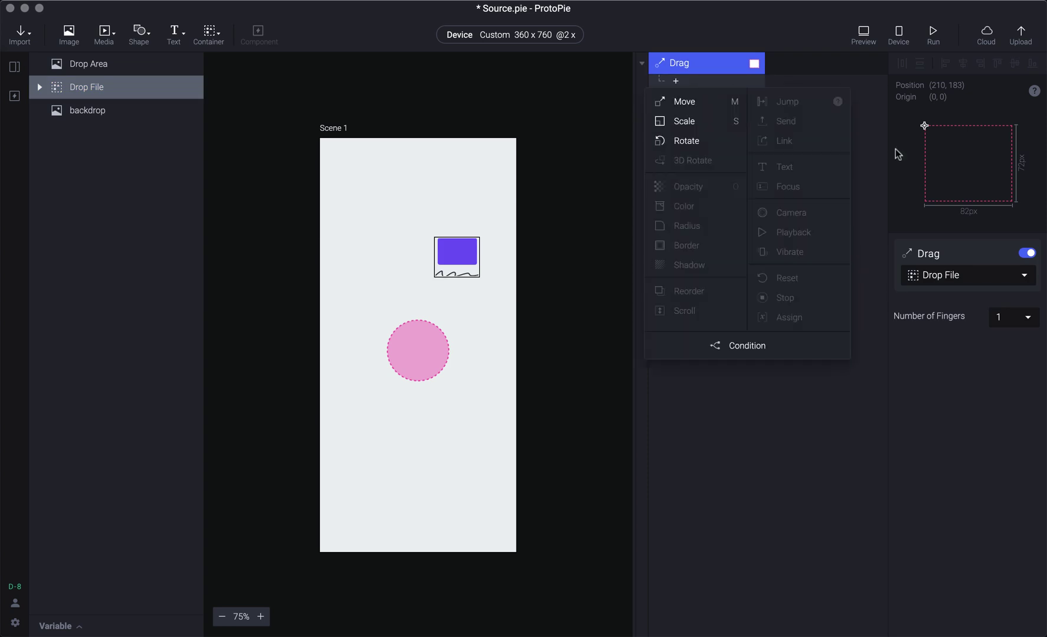
key(super+p)
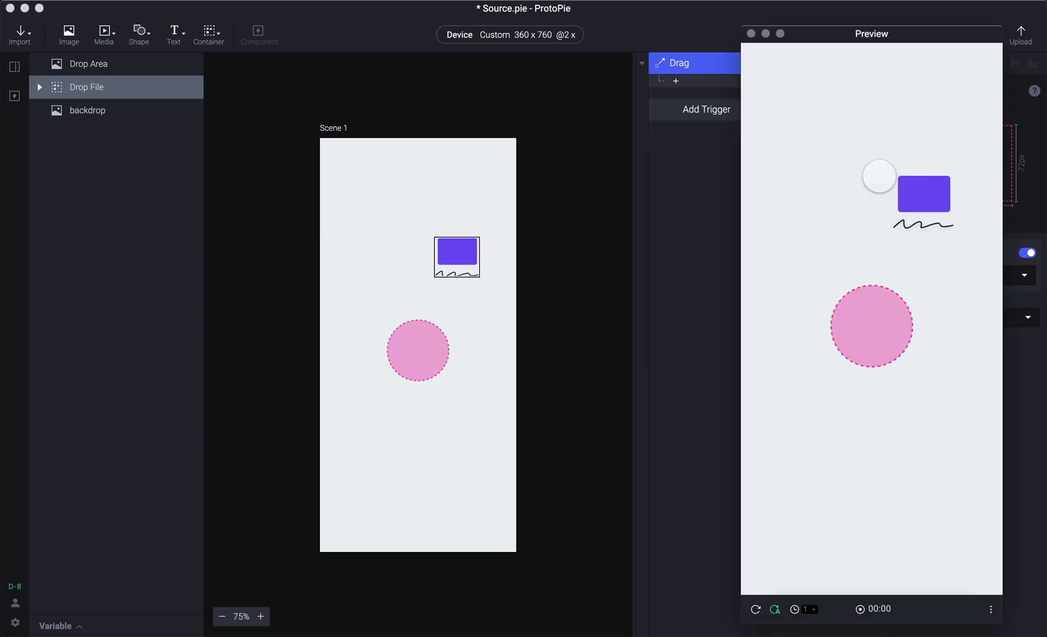
click(684, 140)
click(709, 85)
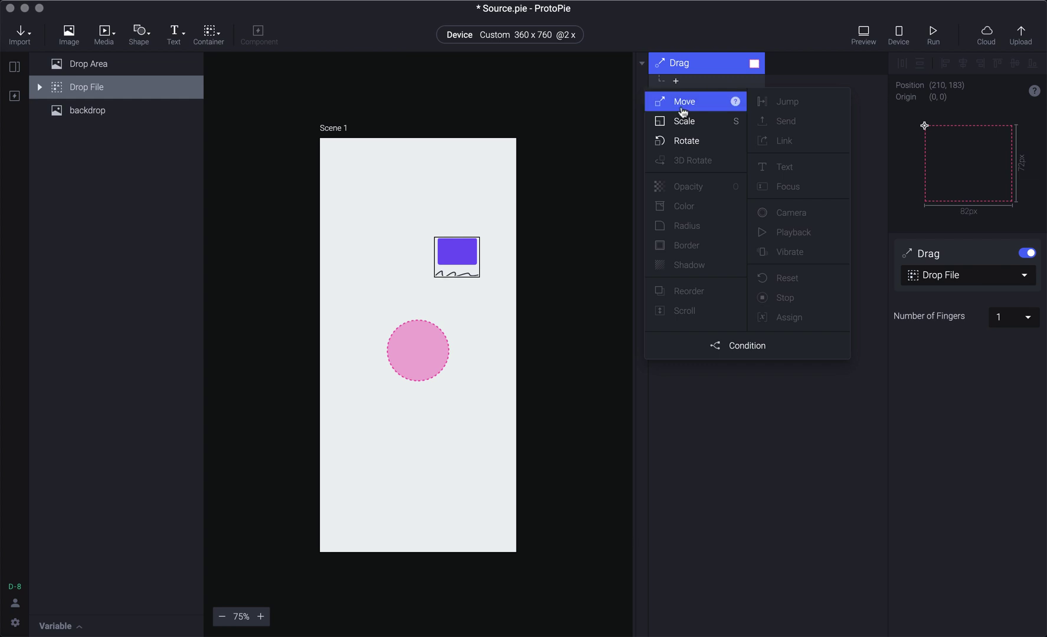
click(694, 107)
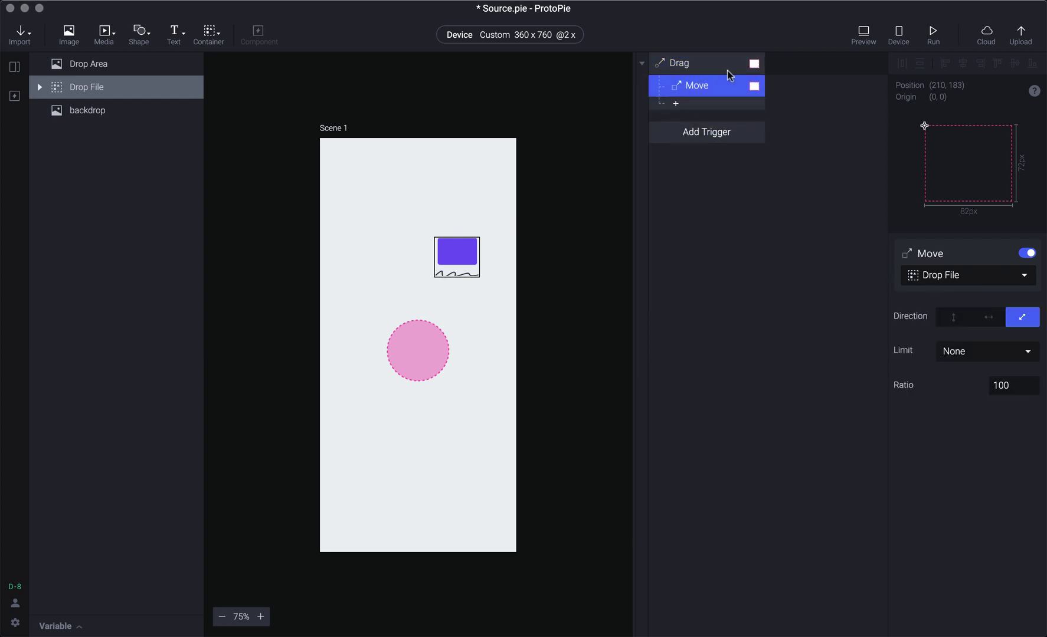
Step: Set the limit of Drop File's Move response to Limit to Screen
click(711, 64)
click(712, 90)
click(997, 351)
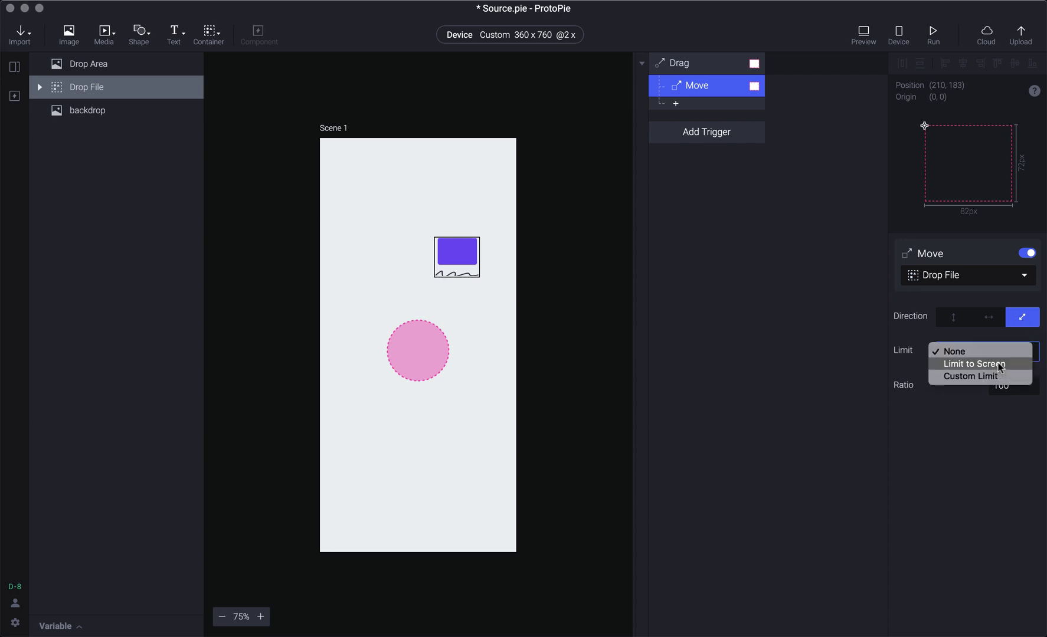
click(1000, 366)
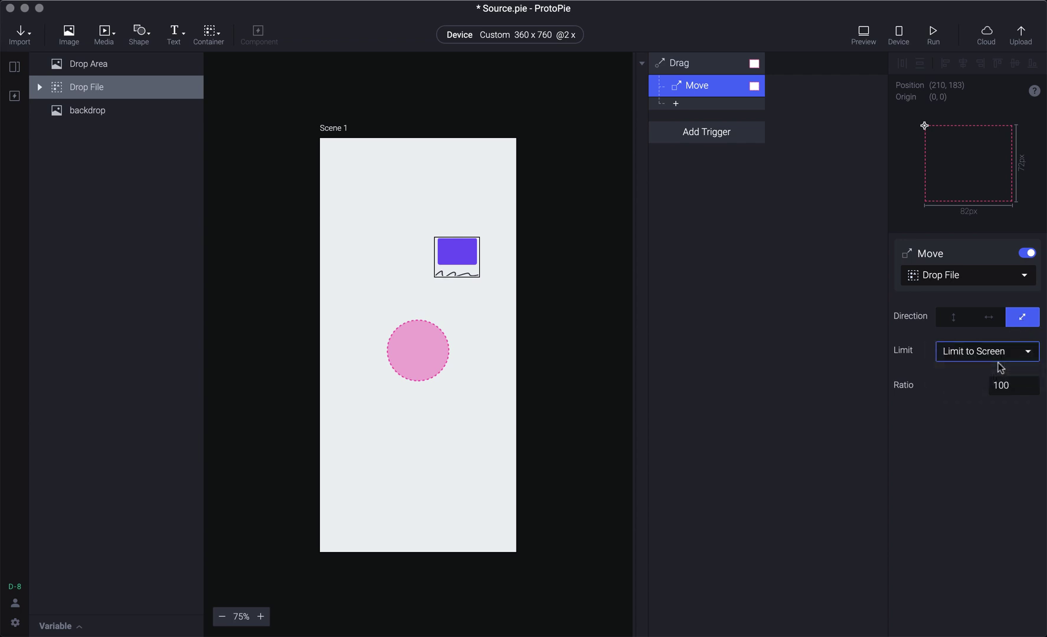
Step: Test moving the purple file around the screen in the preview, then close the preview
key(super+p)
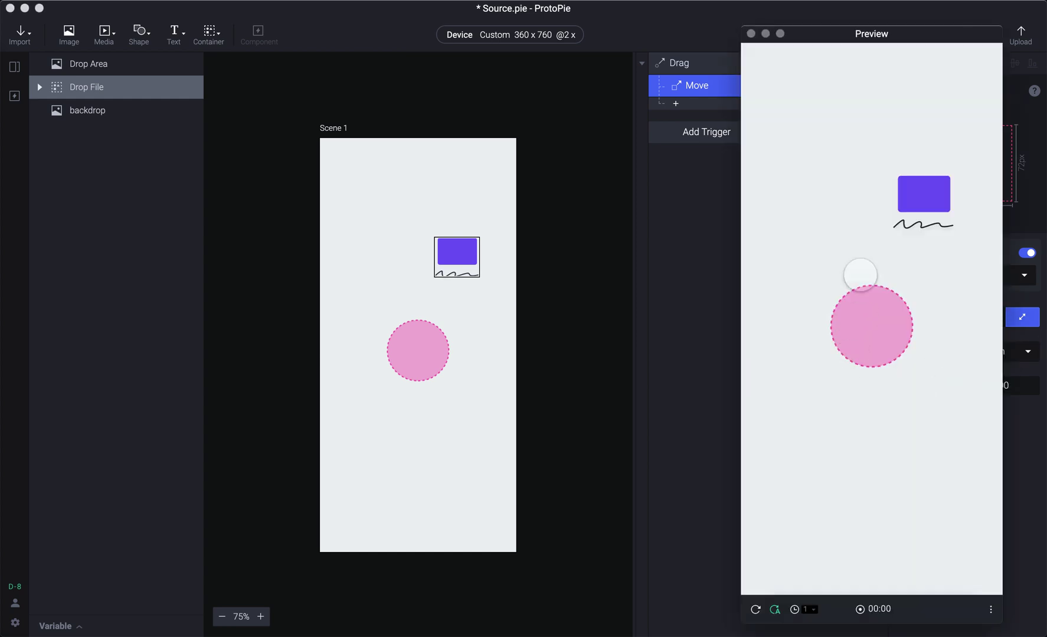
drag(905, 171, 948, 289)
key(super+w)
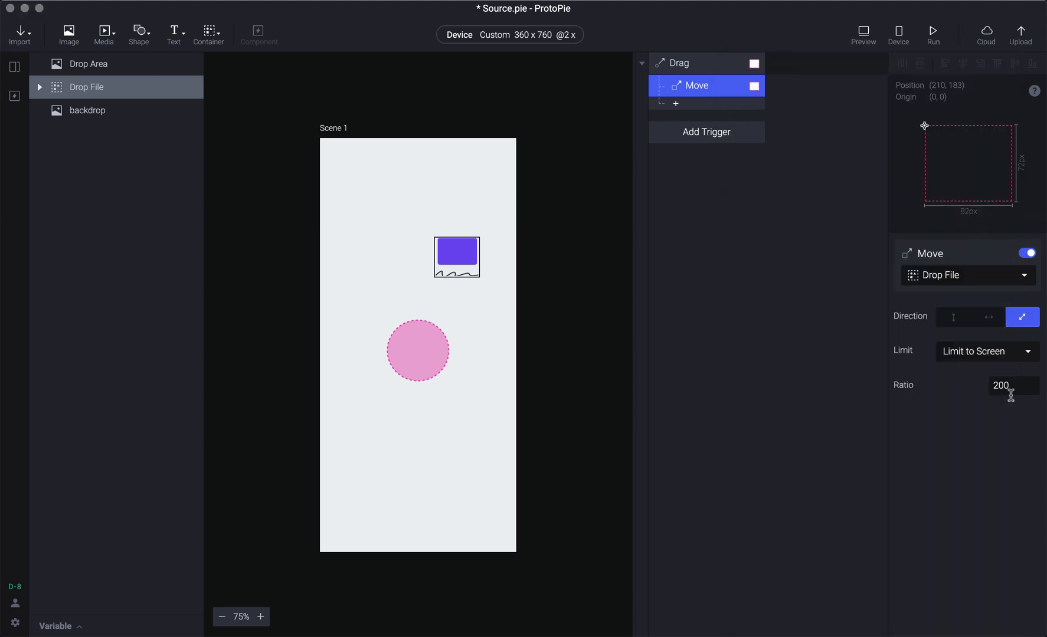
Step: Try another ratio for Drop File's Move response and test moving the purple file in the preview
click(1011, 384)
click(1005, 387)
text(1)
key(super+p)
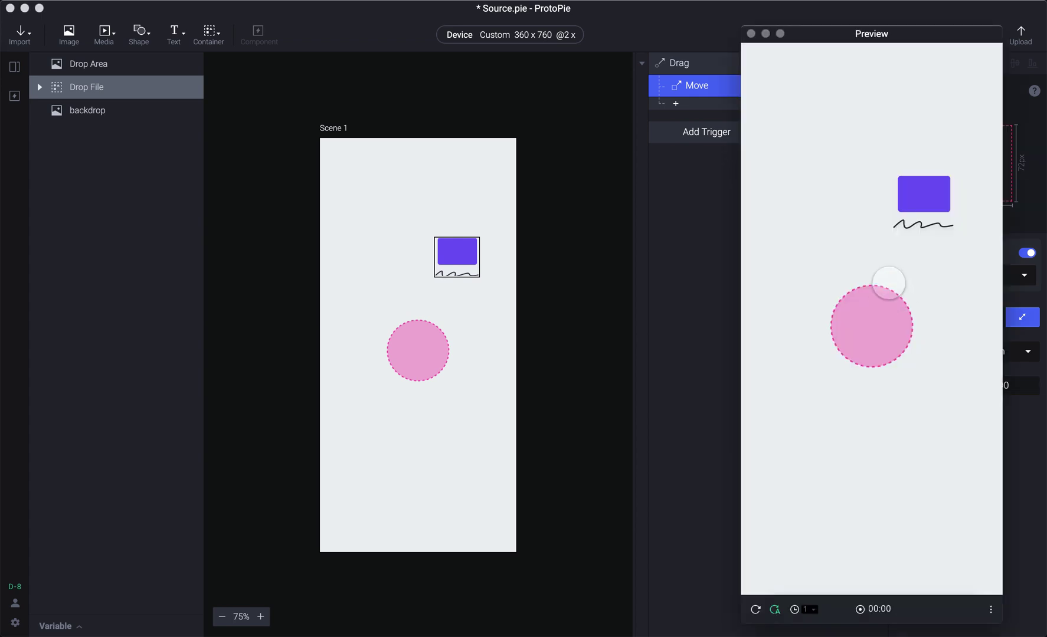
drag(934, 255, 980, 460)
Step: Set the Move response's ratio to 200 and test moving the file onto the drop area in the preview
click(1000, 421)
click(995, 387)
key(Return)
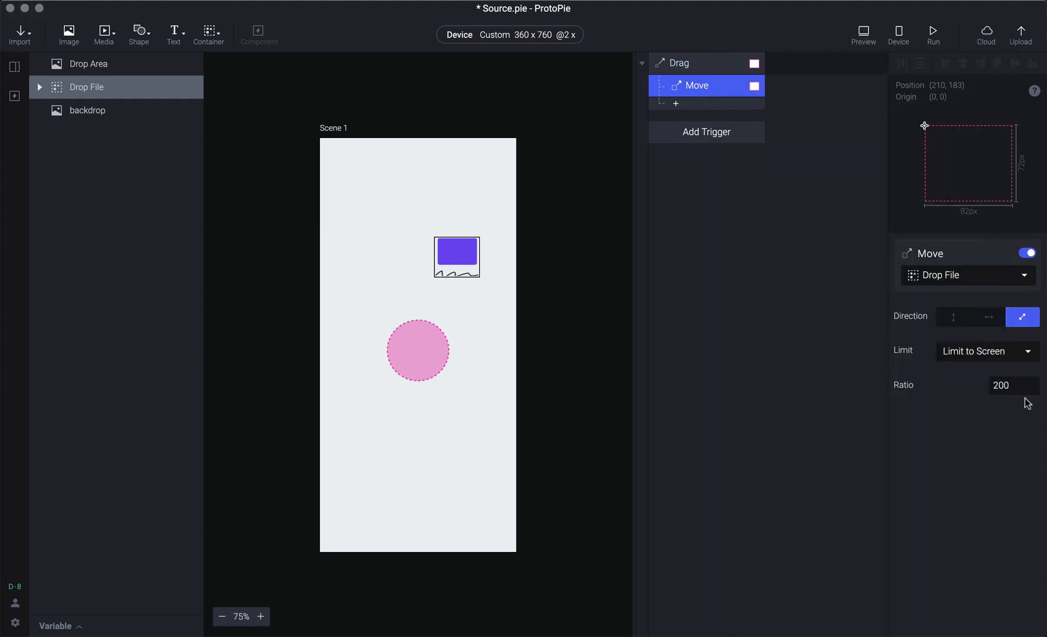
key(super+p)
drag(931, 194, 896, 289)
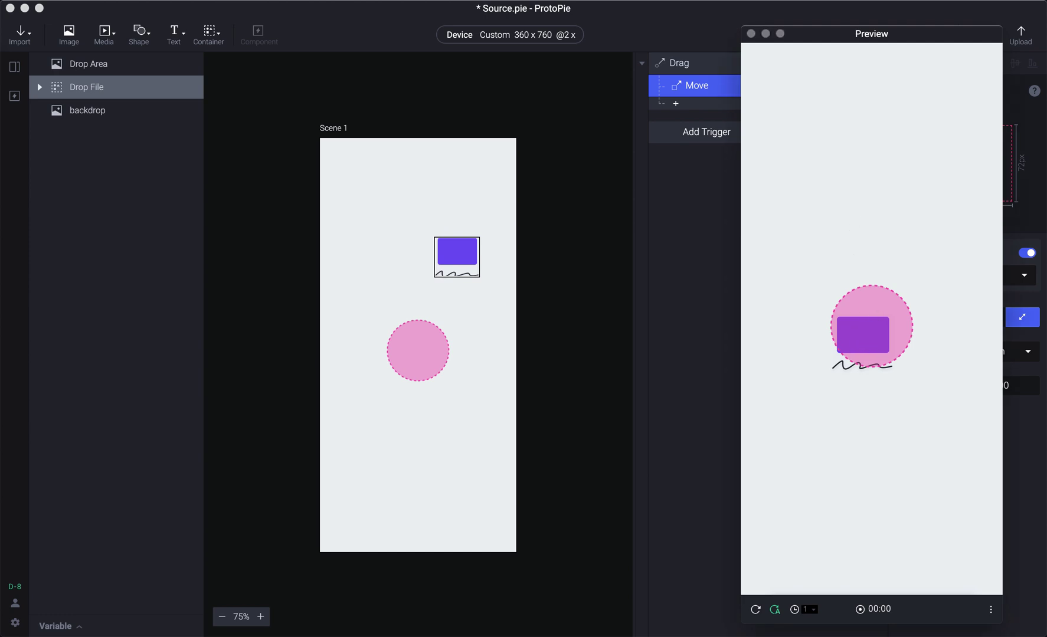
click(664, 206)
Step: Add a Range trigger and assign it to the X property of the Drop File layer
click(432, 355)
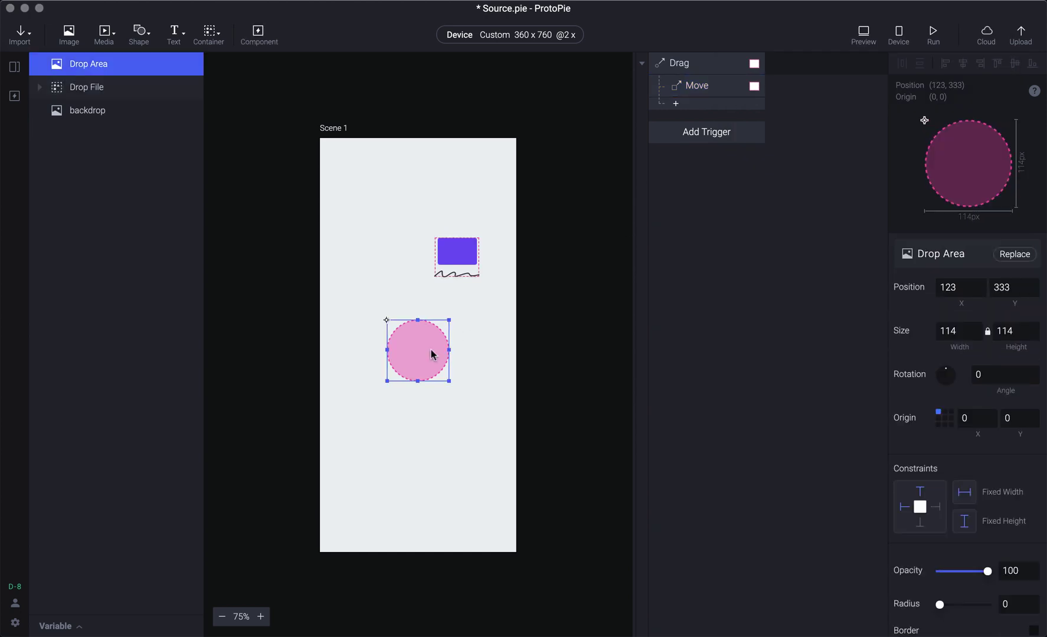
click(703, 139)
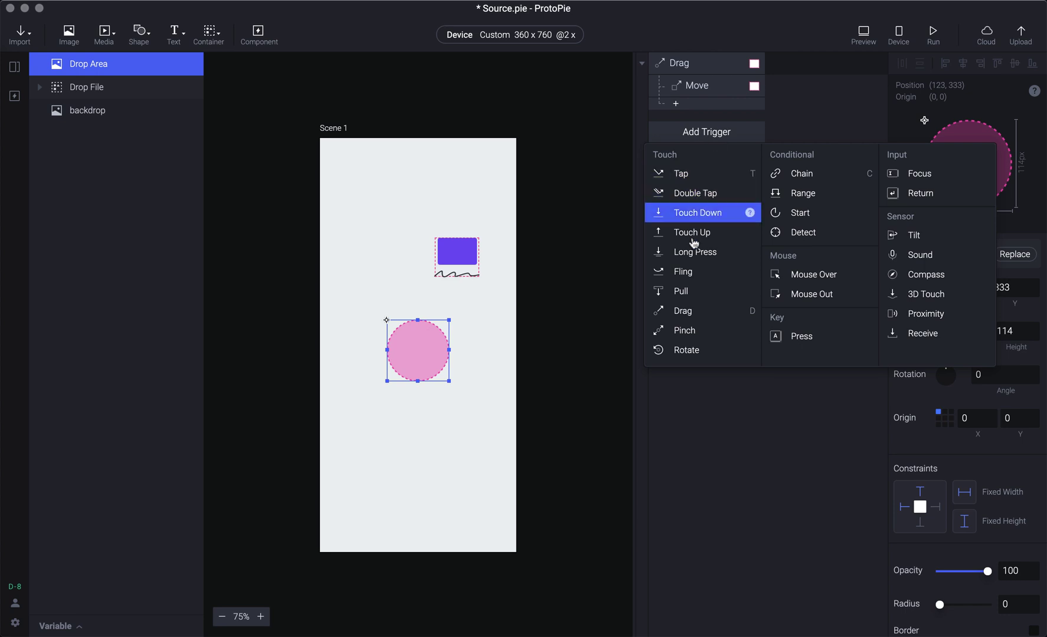
click(834, 194)
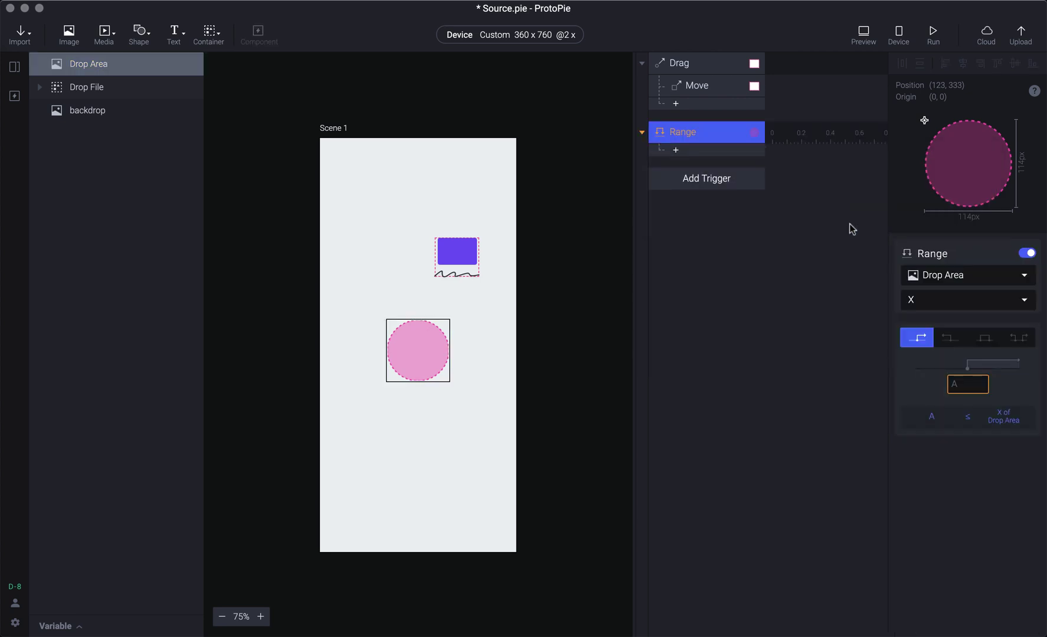
click(937, 278)
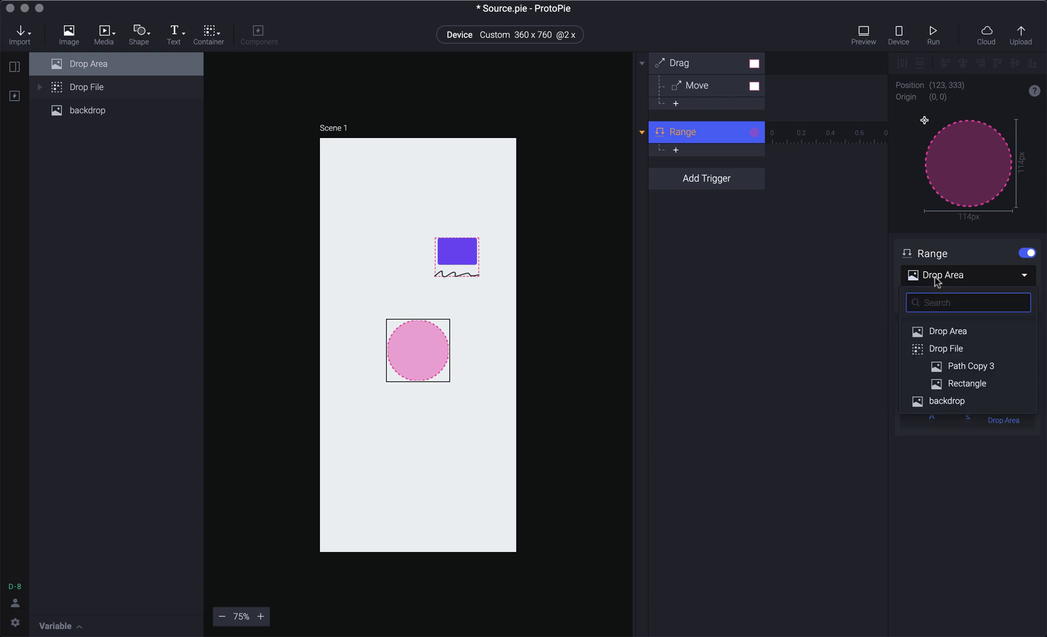
click(960, 351)
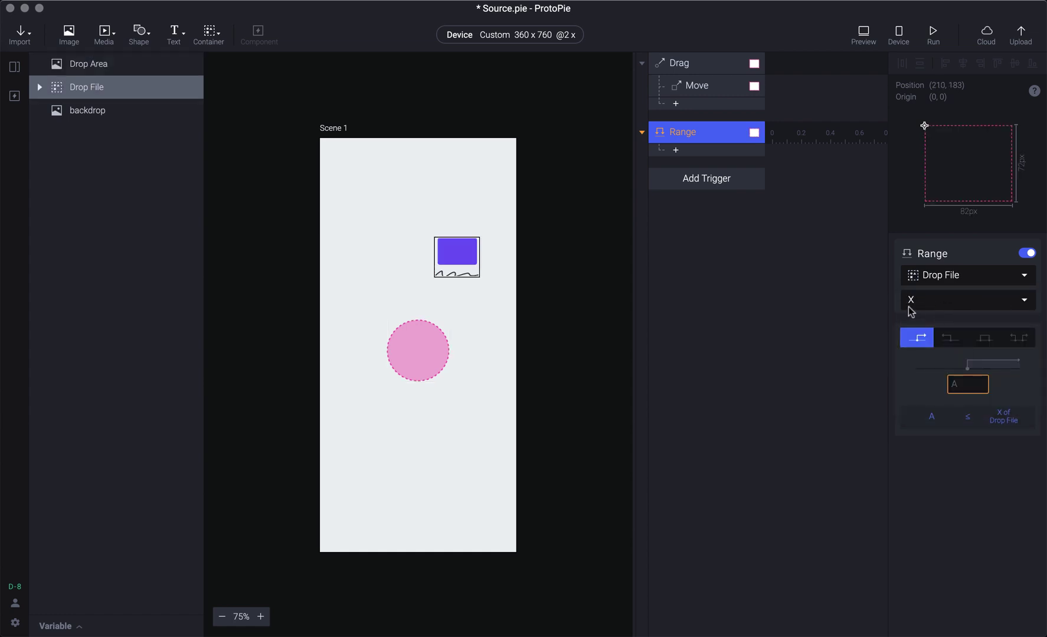
Step: Check the file's movement in the preview and set the ratio of Drop File's Move response to 100
key(super+p)
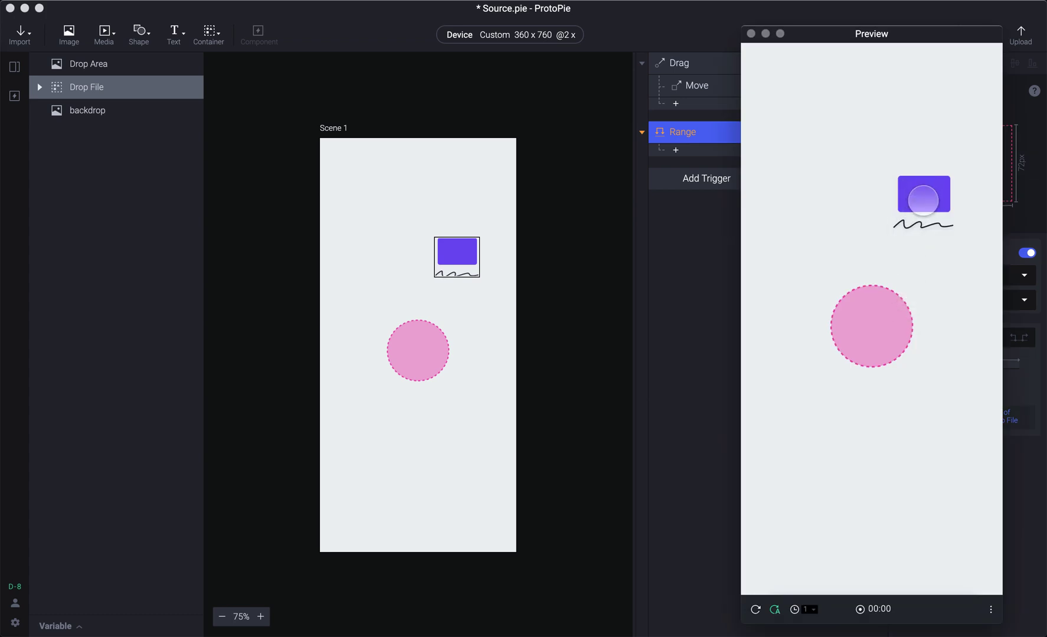
drag(920, 197, 842, 203)
click(713, 245)
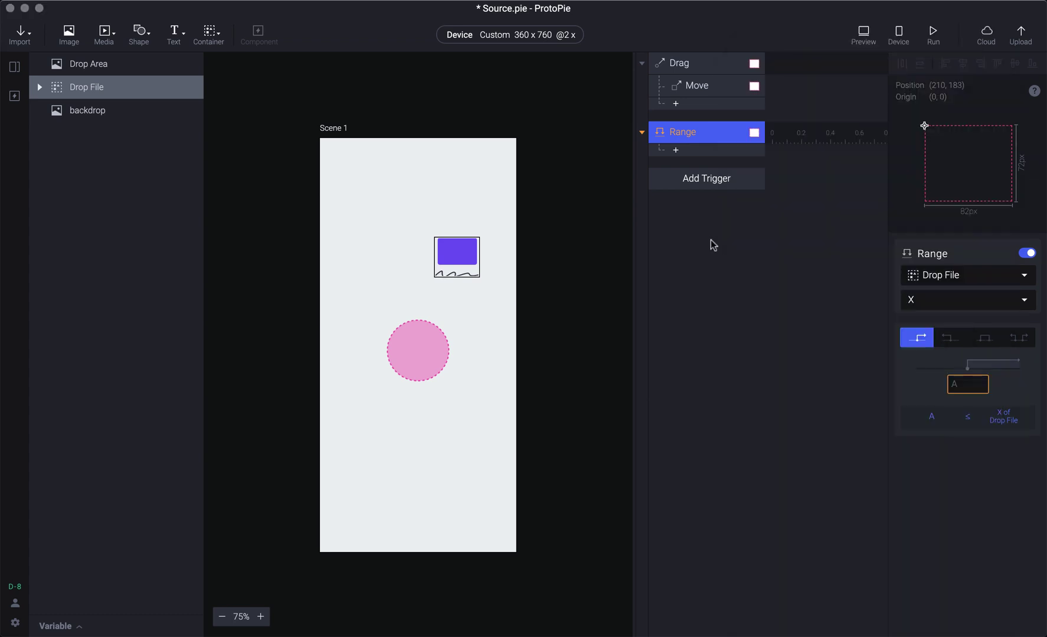
click(705, 92)
click(995, 383)
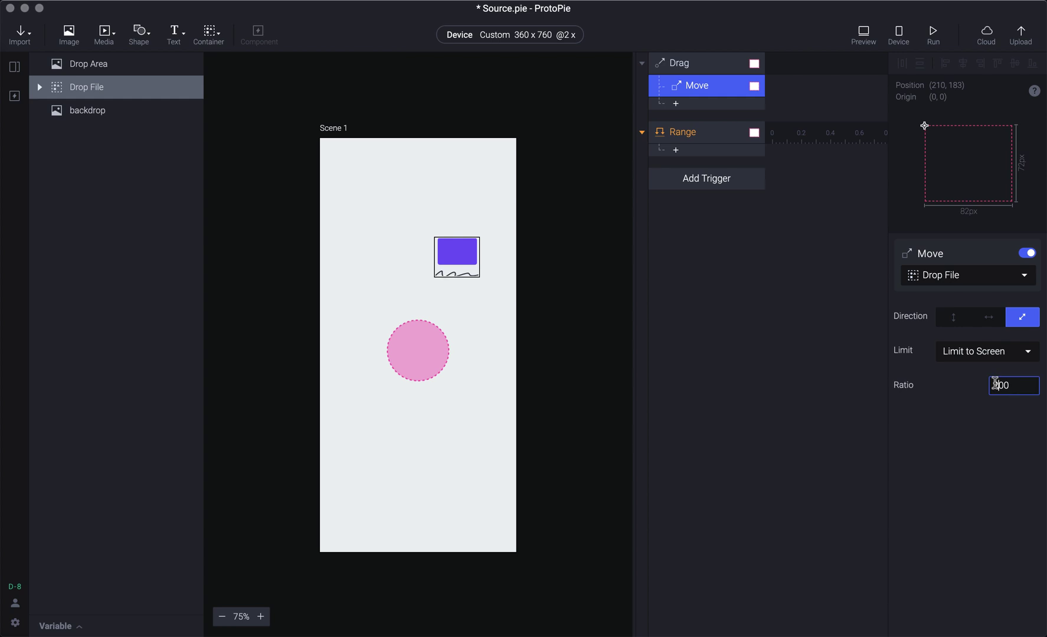
Step: Test moving the file down and across above the drop area in the preview, then close the preview
key(super+p)
mouse_move(921, 185)
mouse_down()
mouse_move(898, 184)
mouse_move(943, 198)
mouse_move(946, 210)
mouse_move(829, 234)
mouse_move(907, 236)
mouse_up()
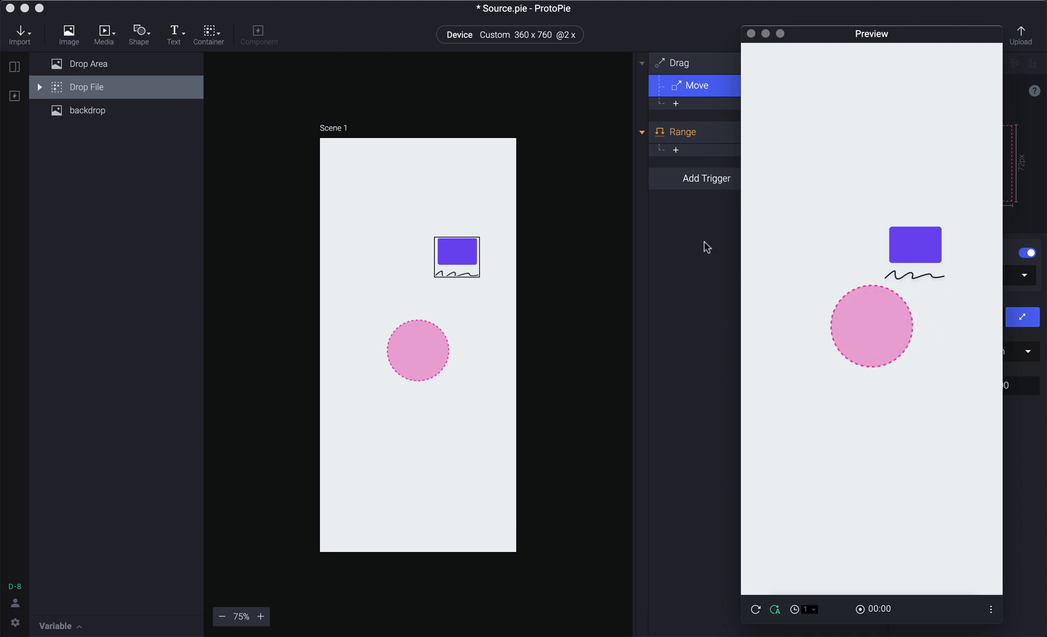
mouse_move(908, 258)
mouse_down()
mouse_move(830, 243)
mouse_move(855, 252)
mouse_move(904, 244)
mouse_move(872, 236)
mouse_move(942, 234)
mouse_move(828, 226)
mouse_move(898, 241)
mouse_move(835, 245)
mouse_move(844, 219)
mouse_move(859, 246)
mouse_move(844, 267)
mouse_move(845, 253)
mouse_up()
click(669, 250)
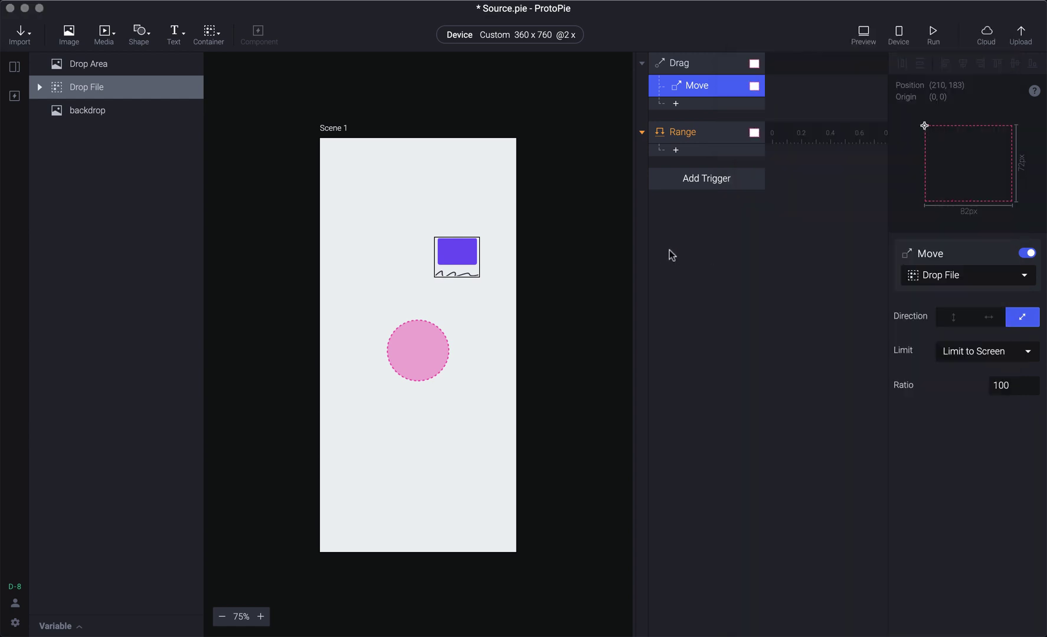
Step: Move the Drop File layer horizontally to X 82, centred on the drop area's left edge, and pick up its X value
double_click(445, 258)
click(110, 89)
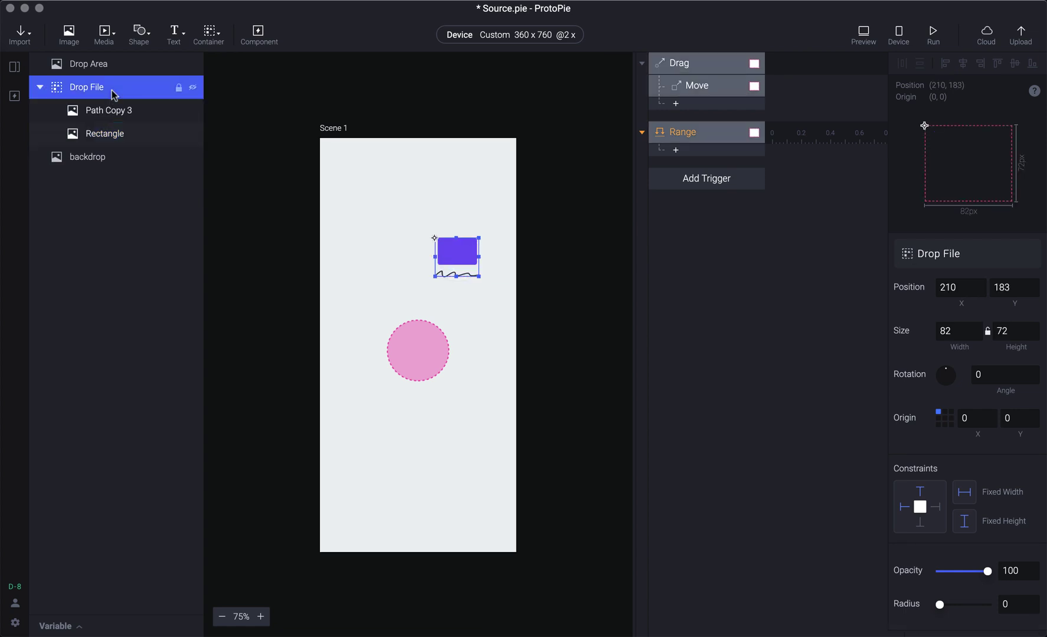
drag(461, 262, 387, 255)
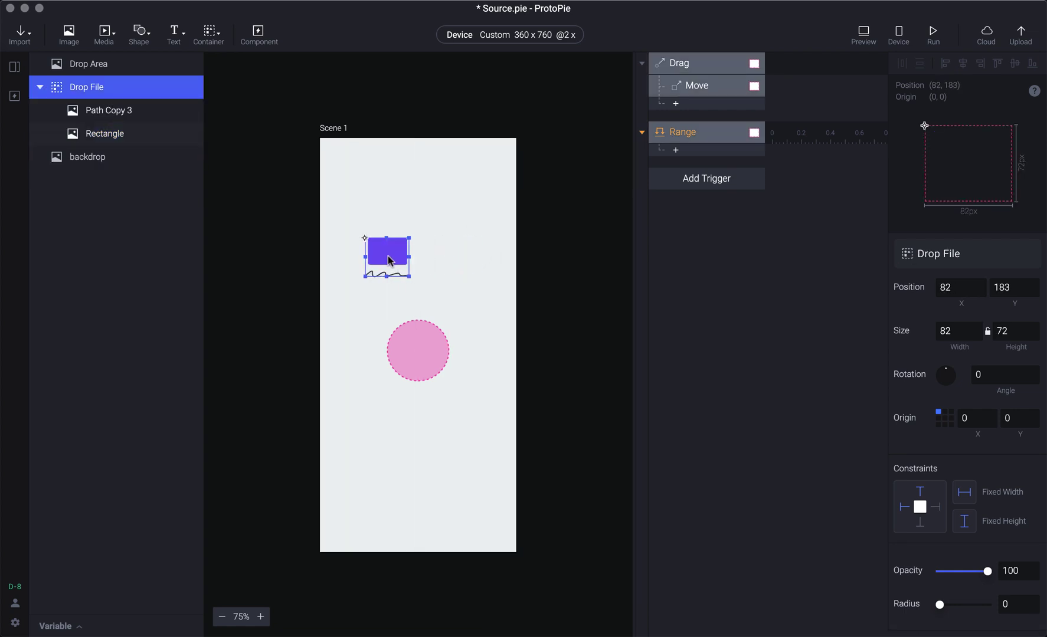
click(964, 295)
Step: Make Drop File's Range trigger fire between two X limits and set the lower limit to 82
click(564, 258)
click(711, 135)
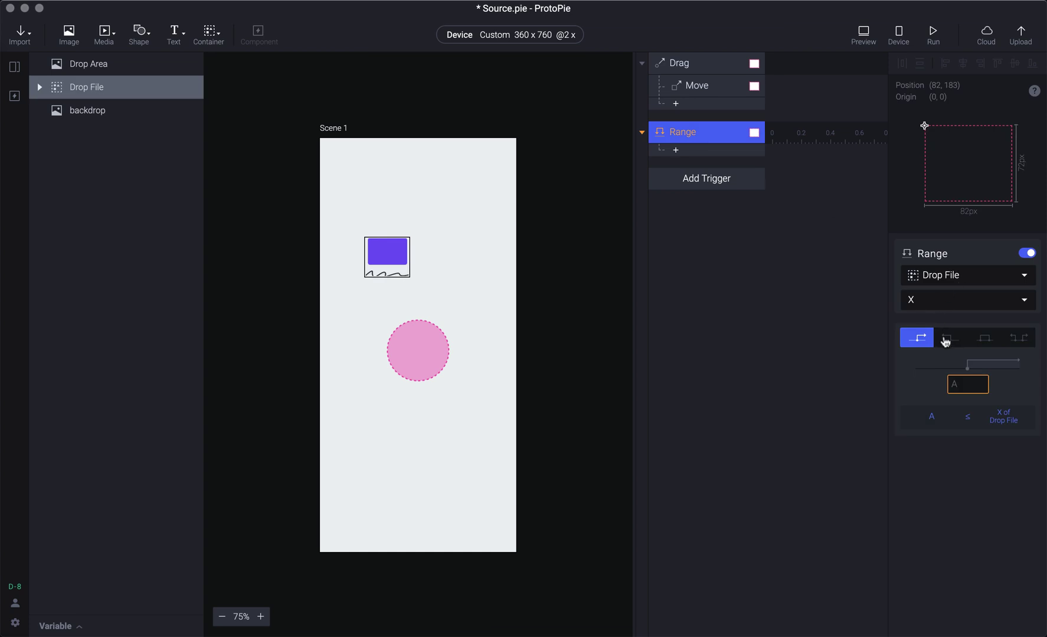
click(984, 339)
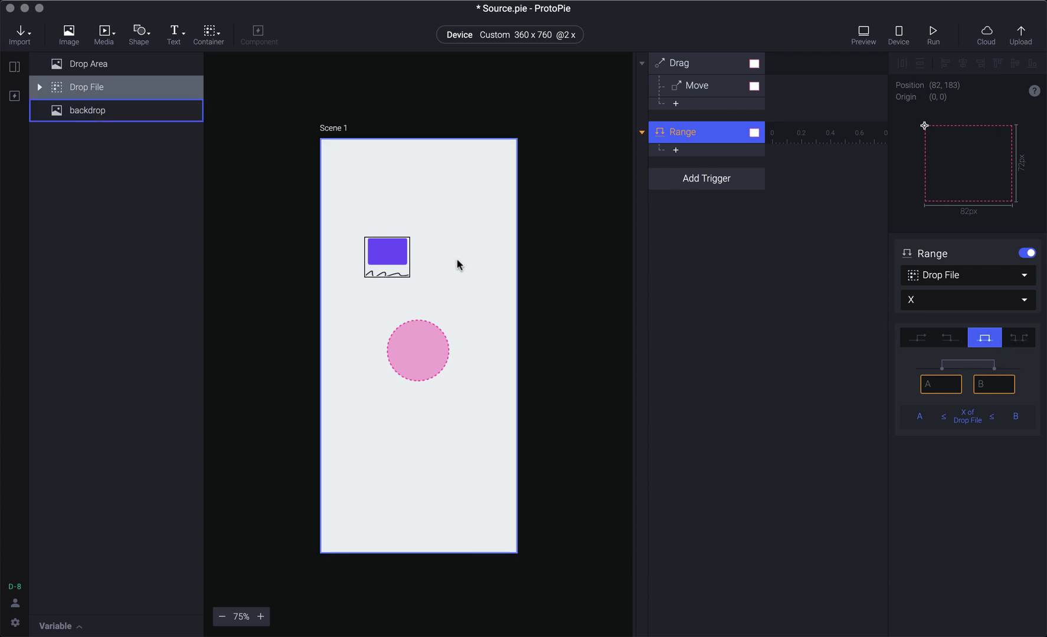
click(941, 385)
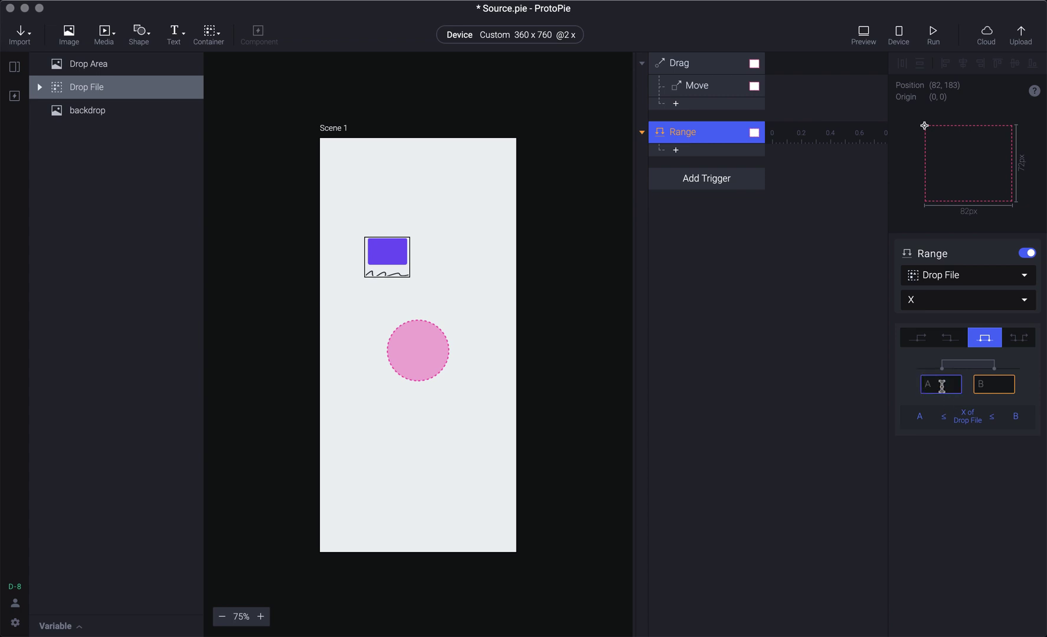
click(801, 341)
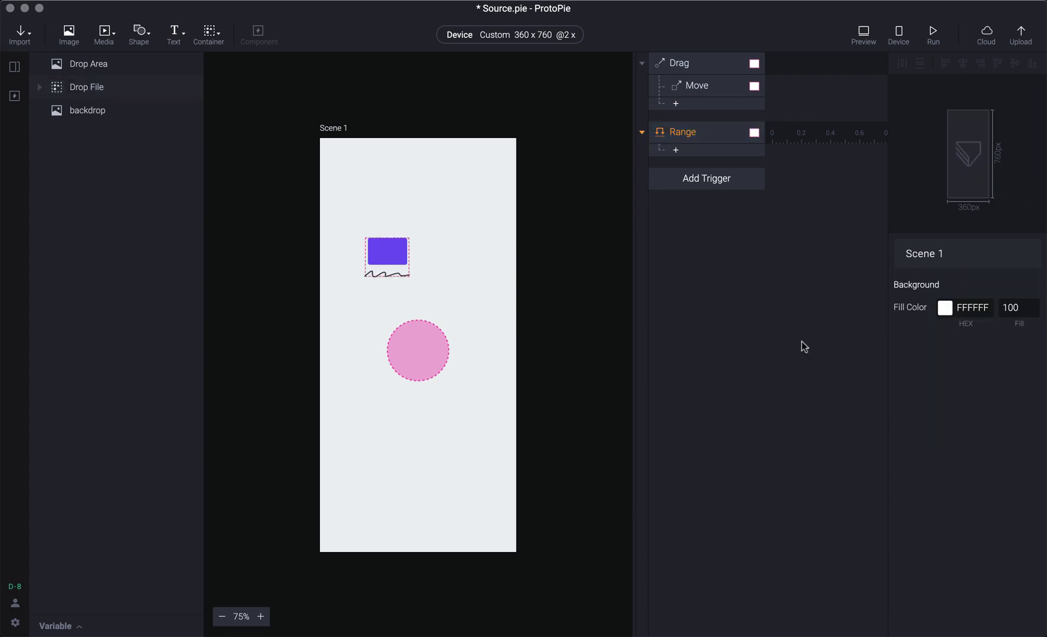
Step: Move Drop File to X 196, centred on the drop area's right edge, and set the Range trigger's upper limit to 196
drag(389, 272, 451, 267)
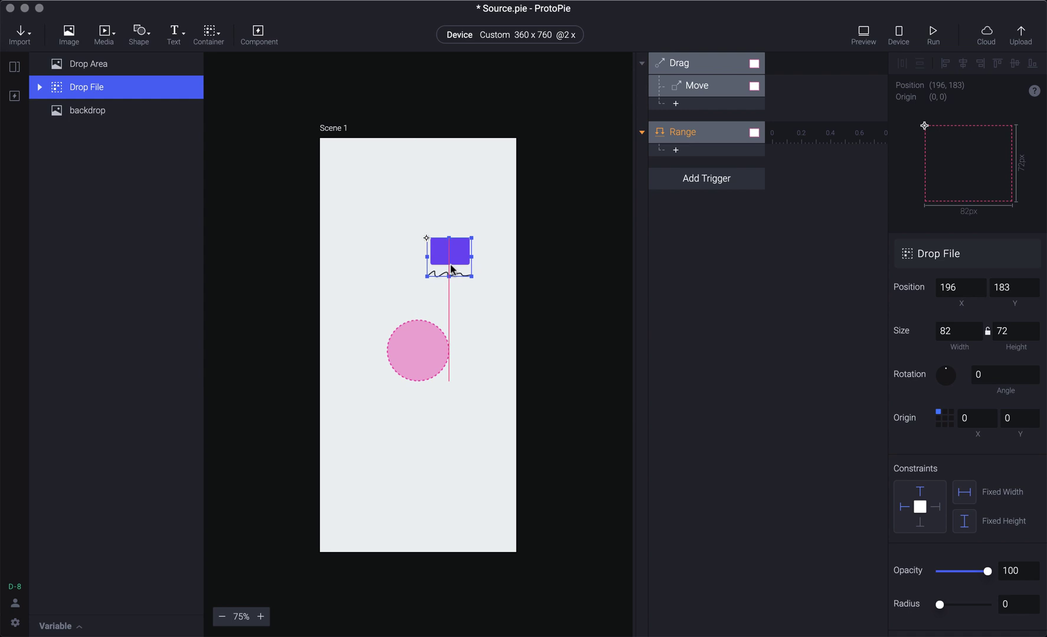
click(959, 288)
click(691, 122)
click(691, 124)
click(994, 383)
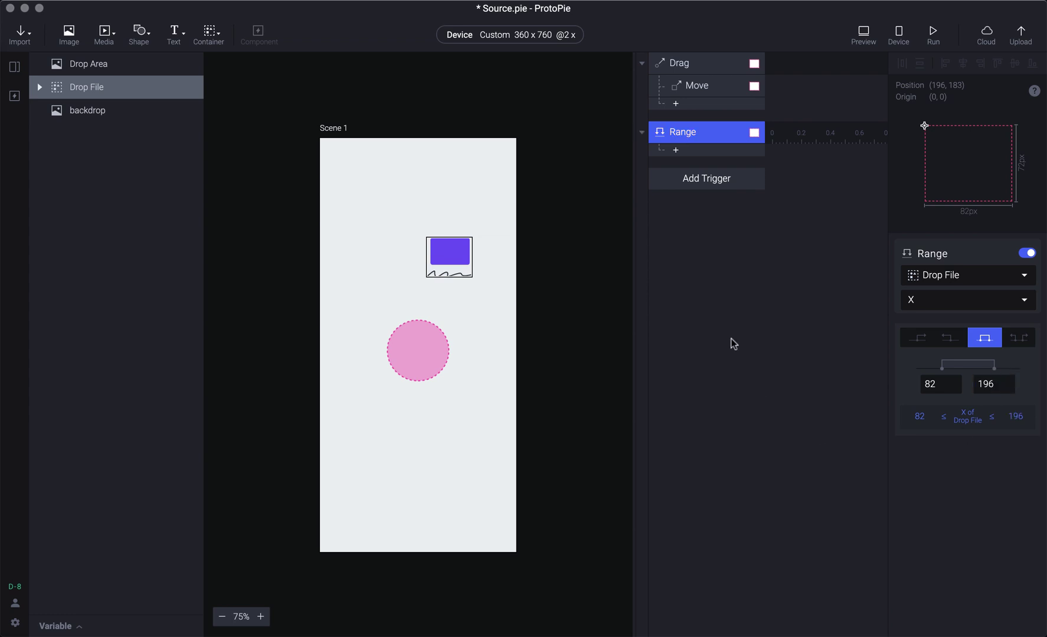
Step: Add a Scale response under the Range trigger and assign it to the Drop Area layer
click(657, 140)
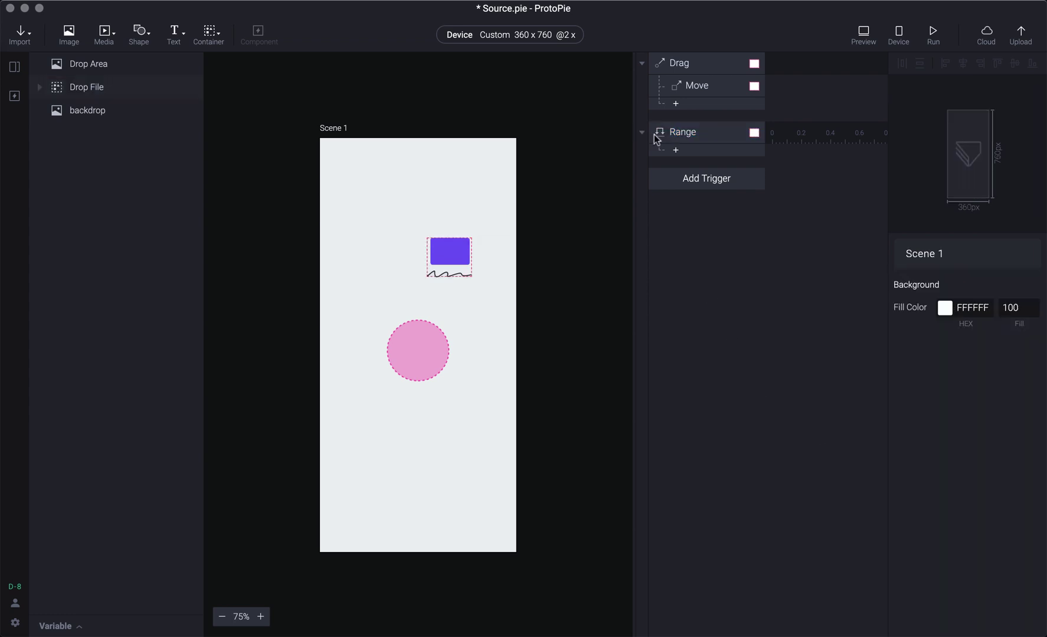
click(698, 138)
click(699, 151)
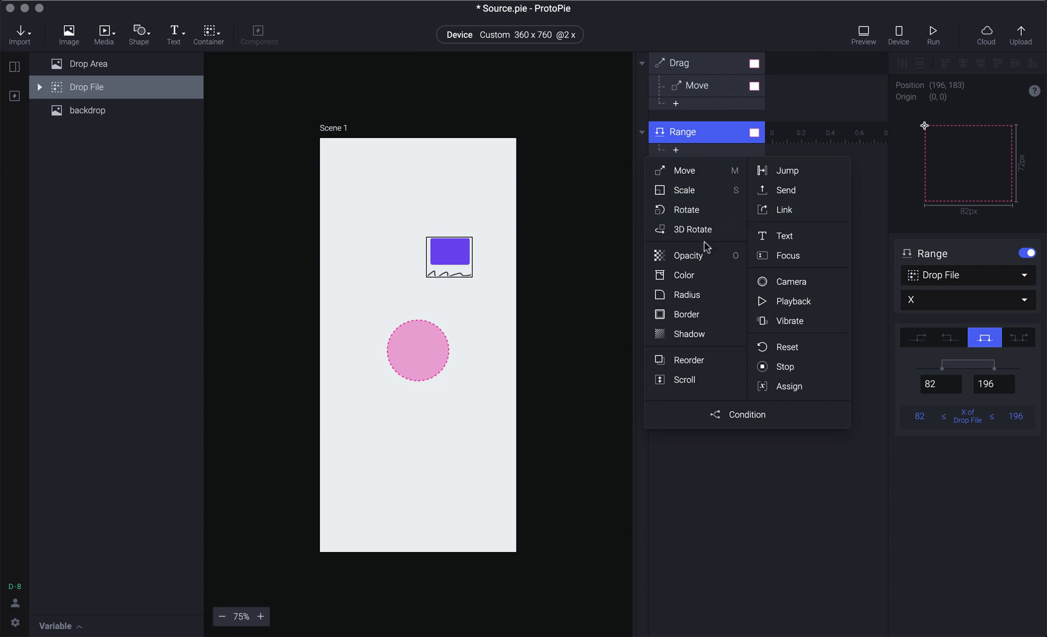
click(704, 190)
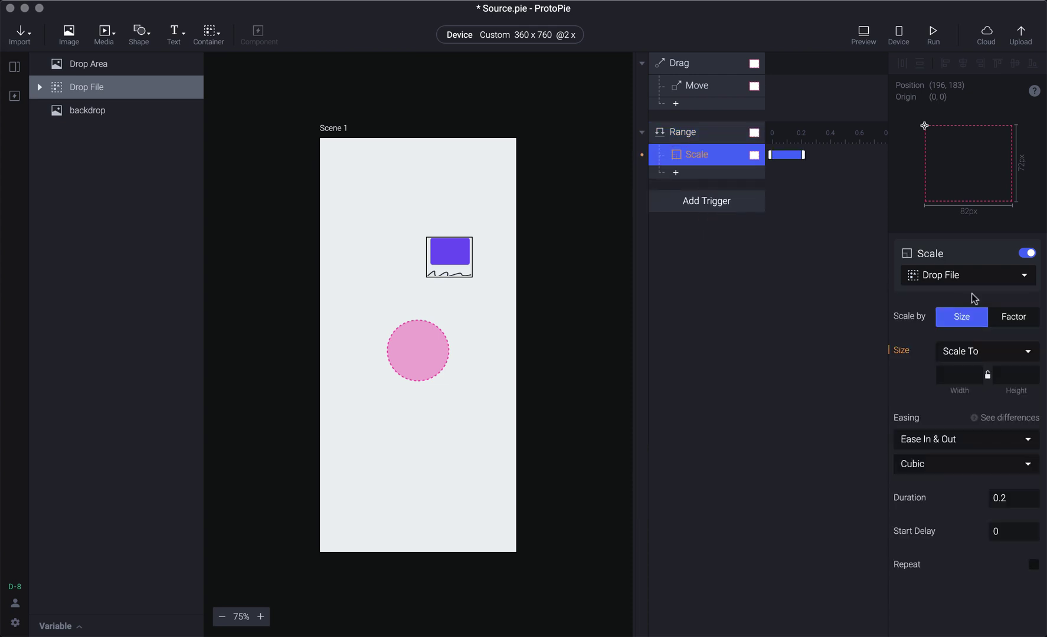
click(967, 276)
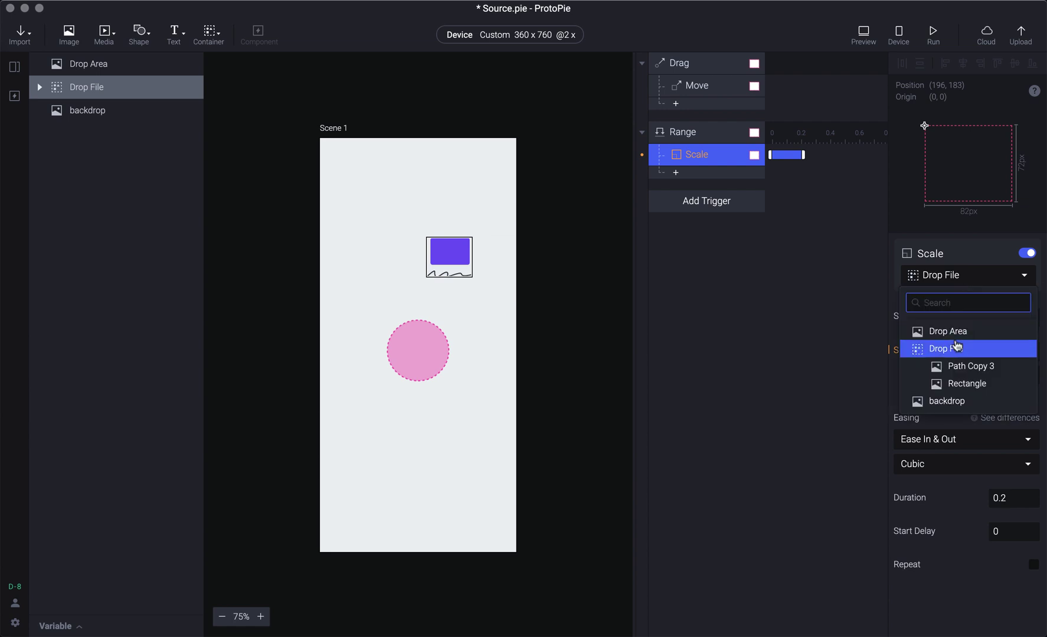
click(974, 335)
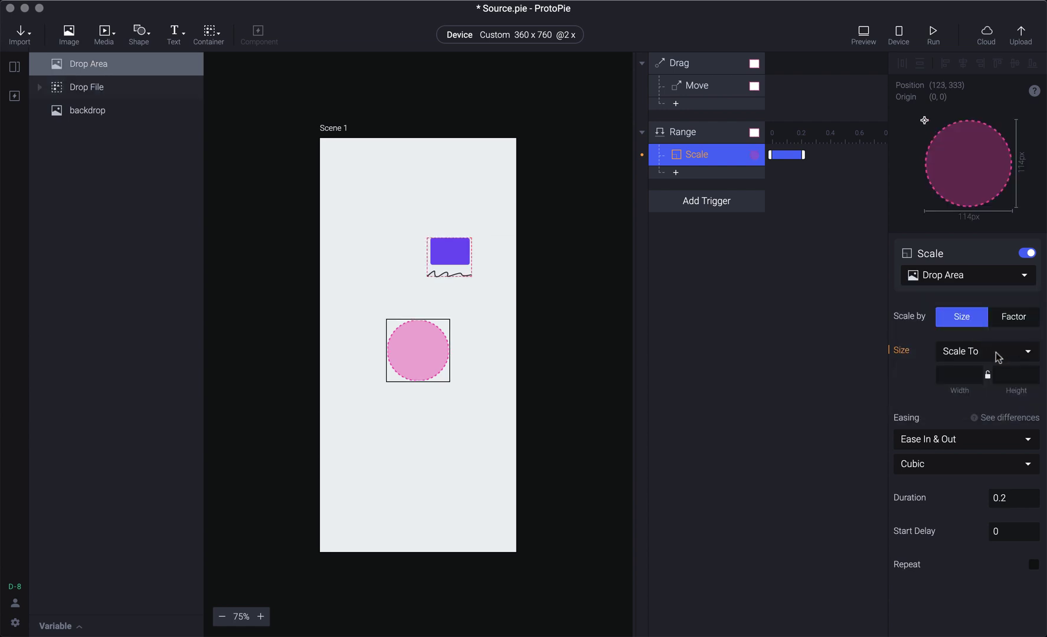
Step: Configure Drop Area's Scale response to scale by Factor with the Scale By option and a ScaleX of 120%
click(997, 356)
click(986, 336)
click(1007, 323)
text(120)
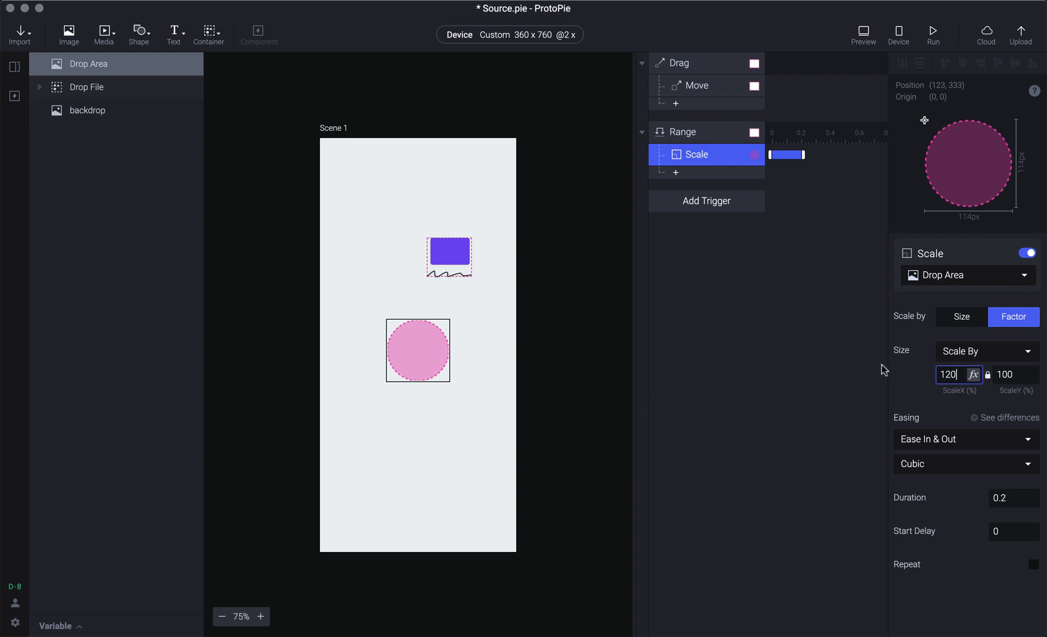
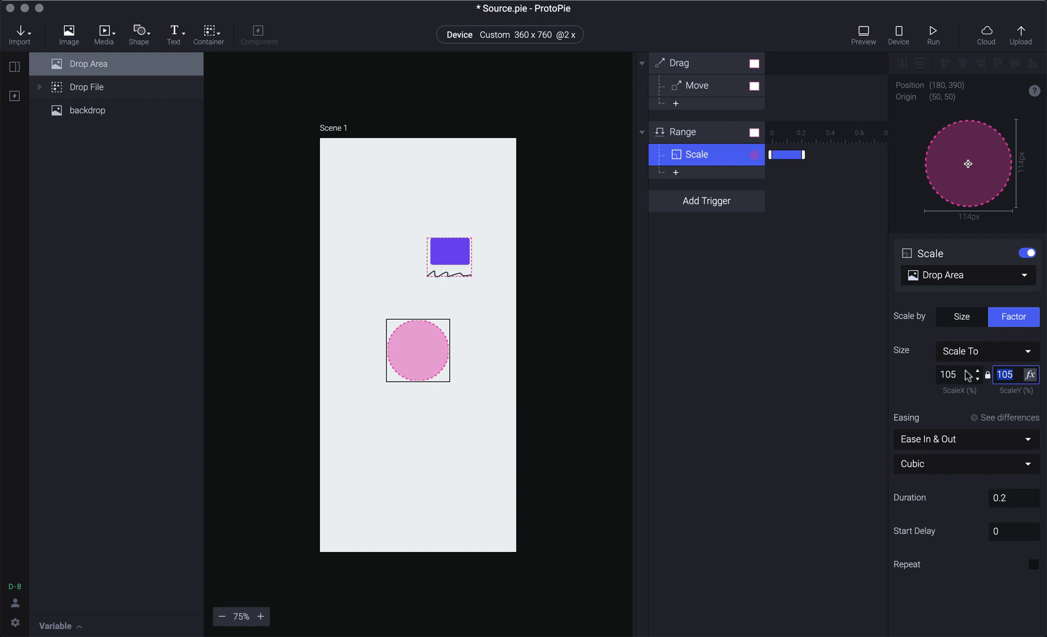
Step: Test the drop area's scaling in the preview and set the Scale response's ScaleX and ScaleY to 110%
mouse_move(906, 177)
mouse_down()
mouse_move(971, 183)
mouse_move(919, 180)
mouse_up()
key(super+w)
key(shift+Tab)
text(110)
key(Return)
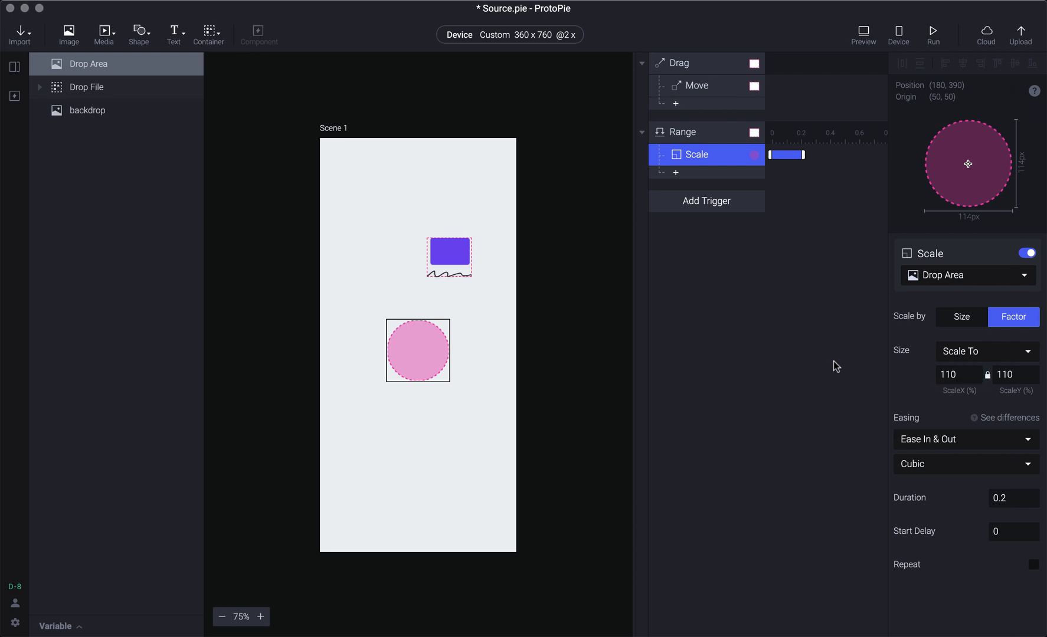
Step: Test the 110% drop area scaling by moving the file slightly in the preview, then close the preview
key(super+p)
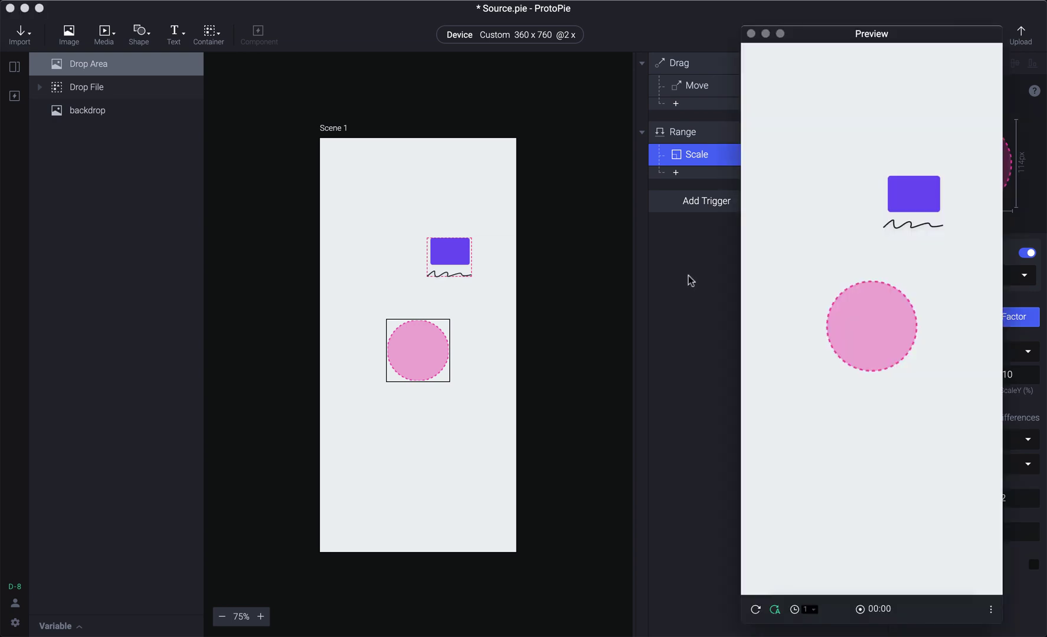
mouse_move(936, 194)
mouse_down()
mouse_move(962, 226)
mouse_move(948, 192)
mouse_move(921, 200)
mouse_up()
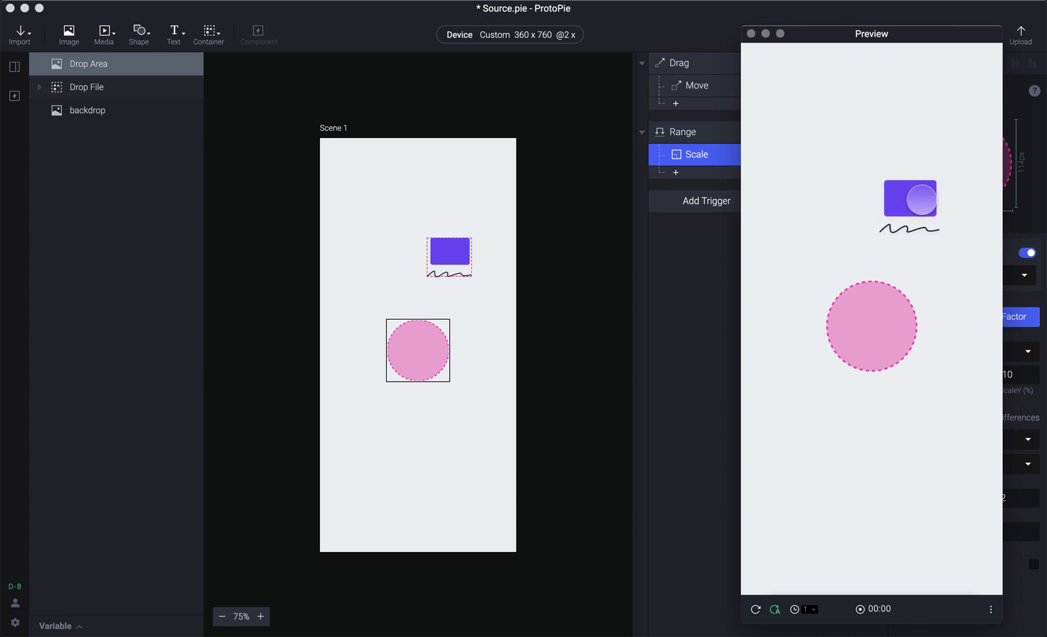
click(606, 248)
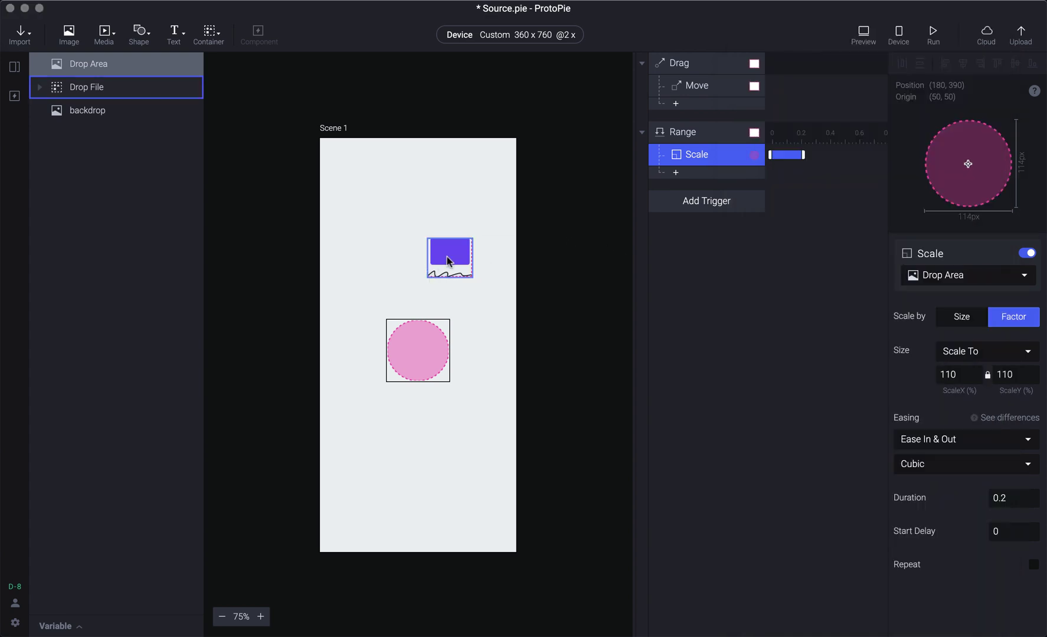
Step: Move the Drop File layer outside the trigger range to about X 268, Y 178 and open the preview
click(447, 256)
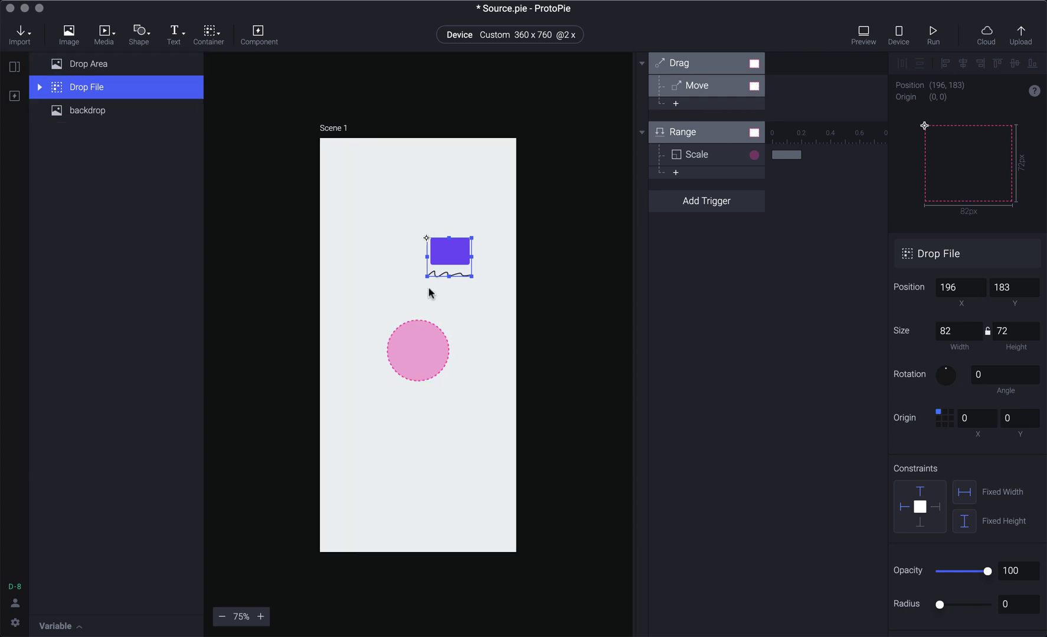
drag(446, 265, 486, 261)
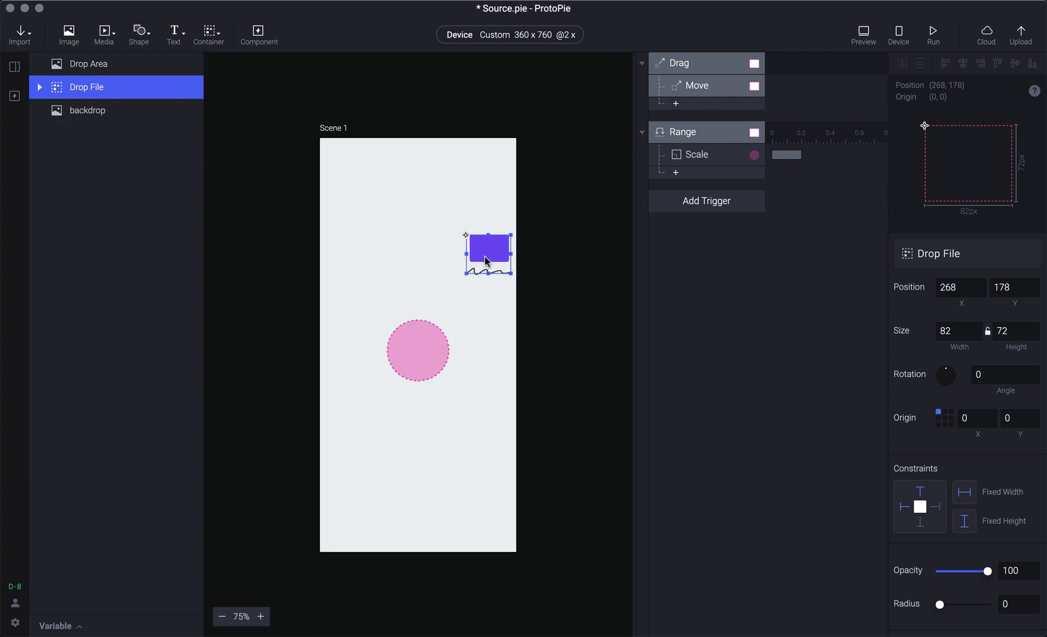
key(super+p)
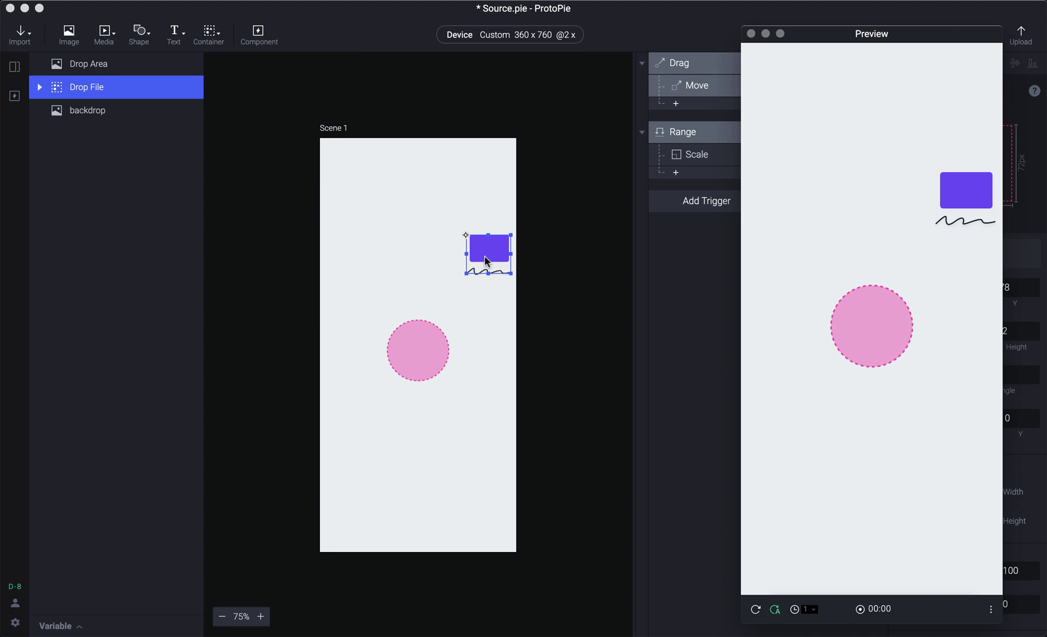
Step: Test moving the file toward the drop area in the preview, then duplicate the Range trigger together with its Scale response
mouse_move(971, 195)
mouse_down()
mouse_move(886, 295)
mouse_move(975, 172)
mouse_move(974, 220)
mouse_move(892, 275)
mouse_move(911, 283)
mouse_move(902, 299)
mouse_move(989, 239)
mouse_move(872, 316)
mouse_move(957, 223)
mouse_up()
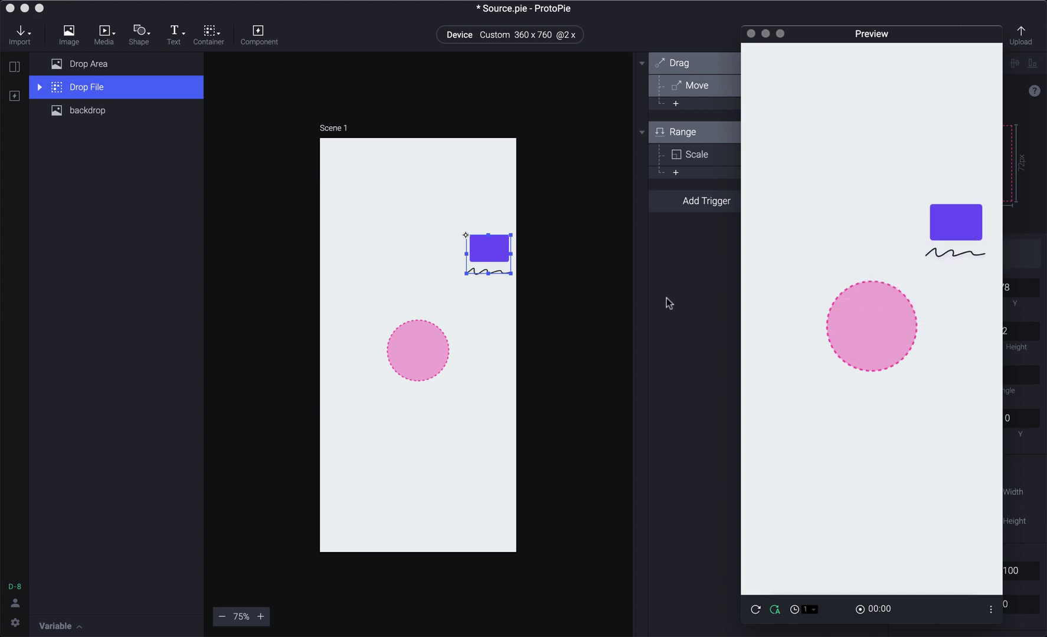
key(super+w)
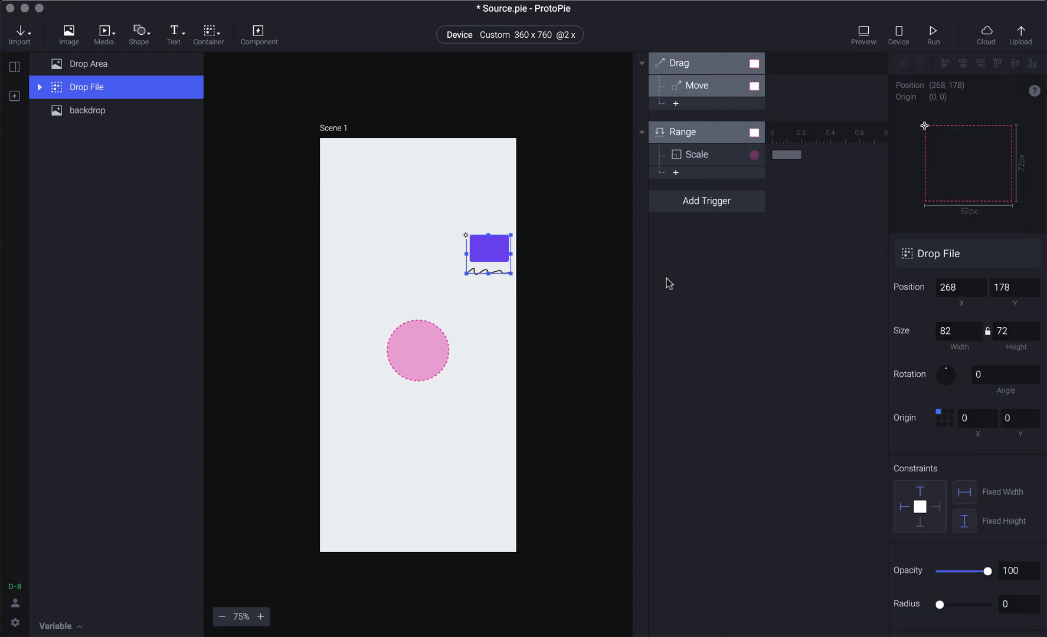
click(696, 141)
key(super+d)
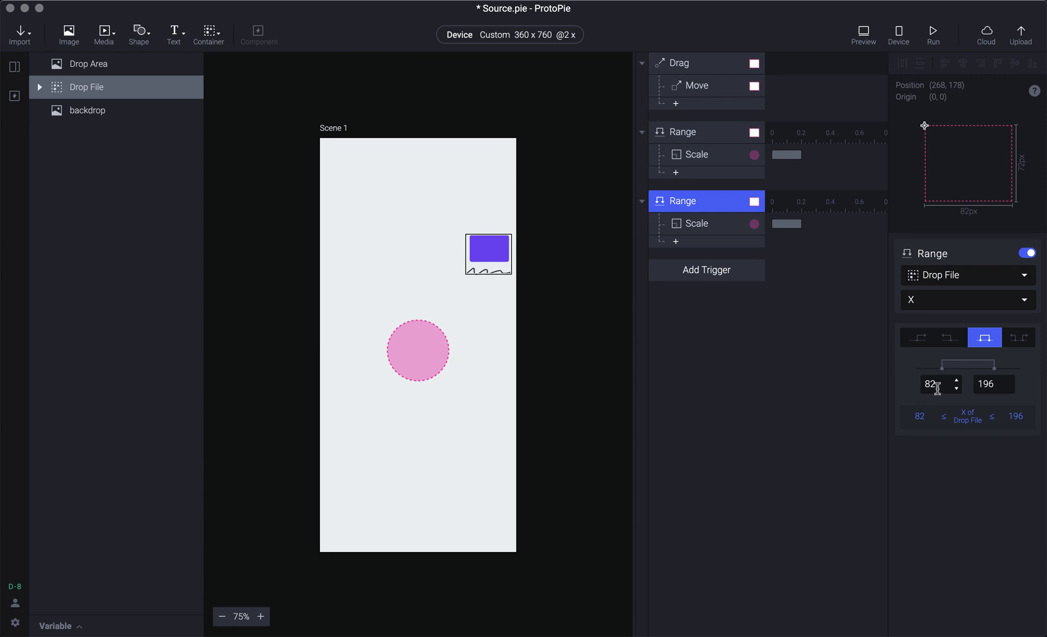
Step: Set the duplicated Range trigger to the outside-range mode, covering Drop File X values of 82 or less and 196 or more
click(989, 385)
click(704, 225)
click(701, 201)
click(1026, 343)
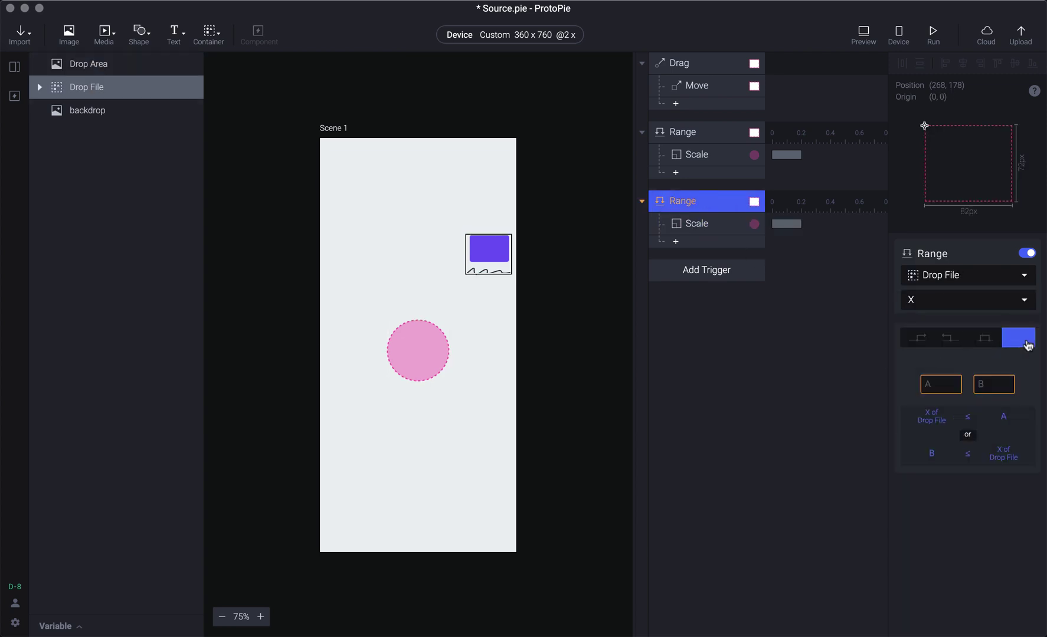
click(928, 384)
text(82)
key(Tab)
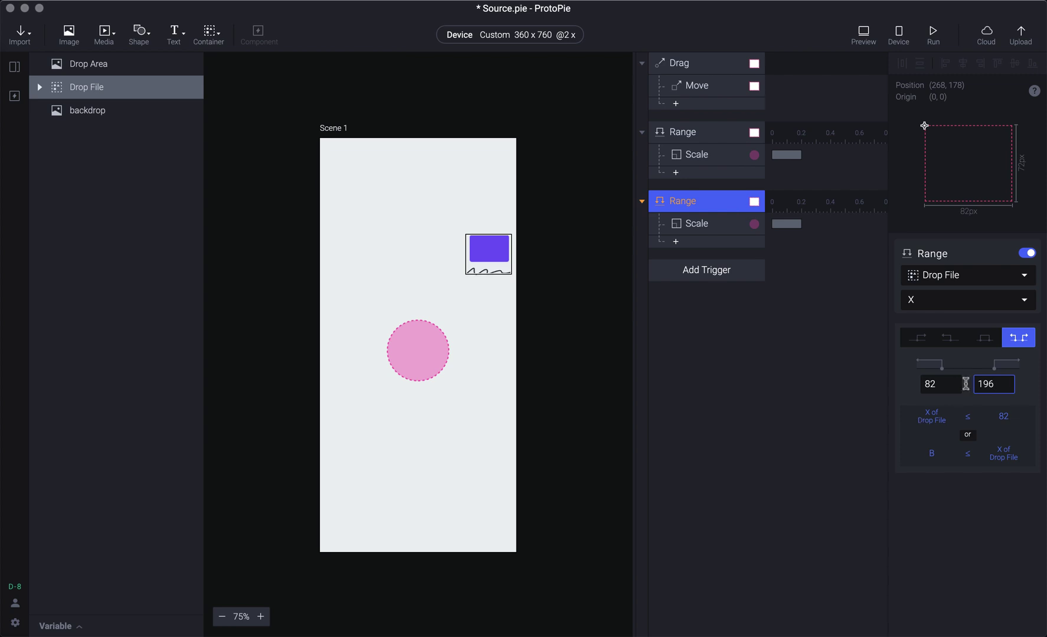
click(943, 385)
key(Tab)
click(778, 345)
Step: Set the duplicated trigger's Scale response for Drop Area to a ScaleX and ScaleY of 100%
click(701, 227)
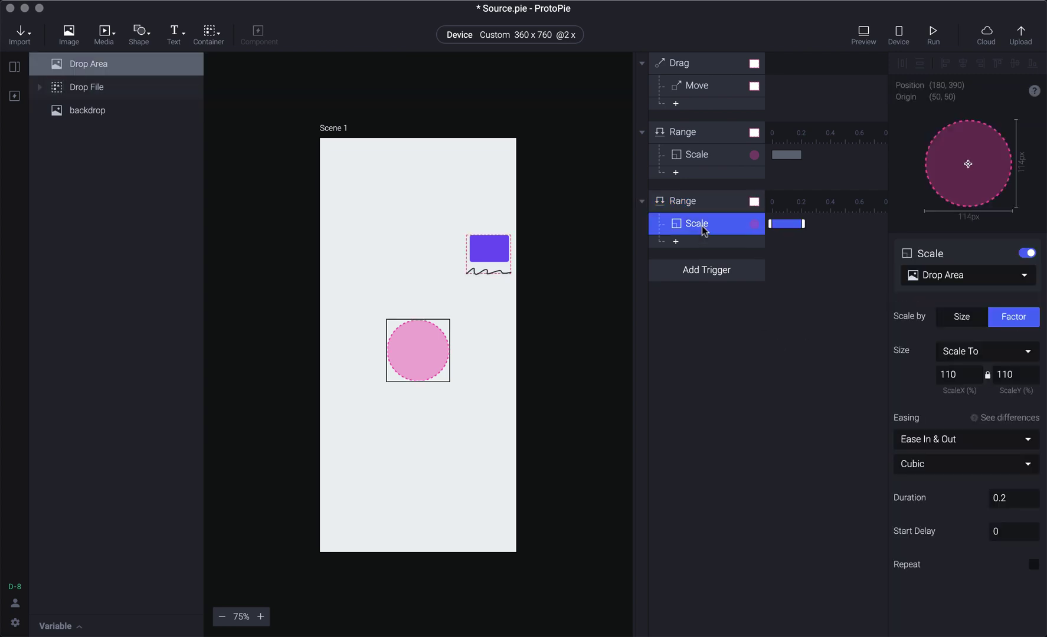
click(951, 383)
text(100)
key(Tab)
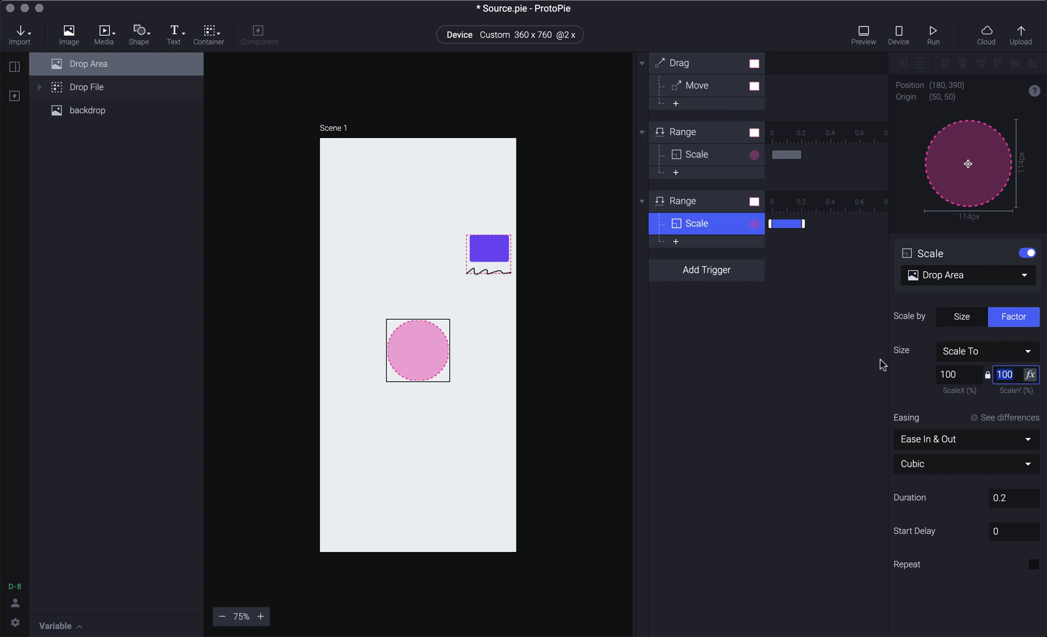
click(777, 301)
Step: Test in the preview how the drop area scales as the file is moved around and onto it
key(super+p)
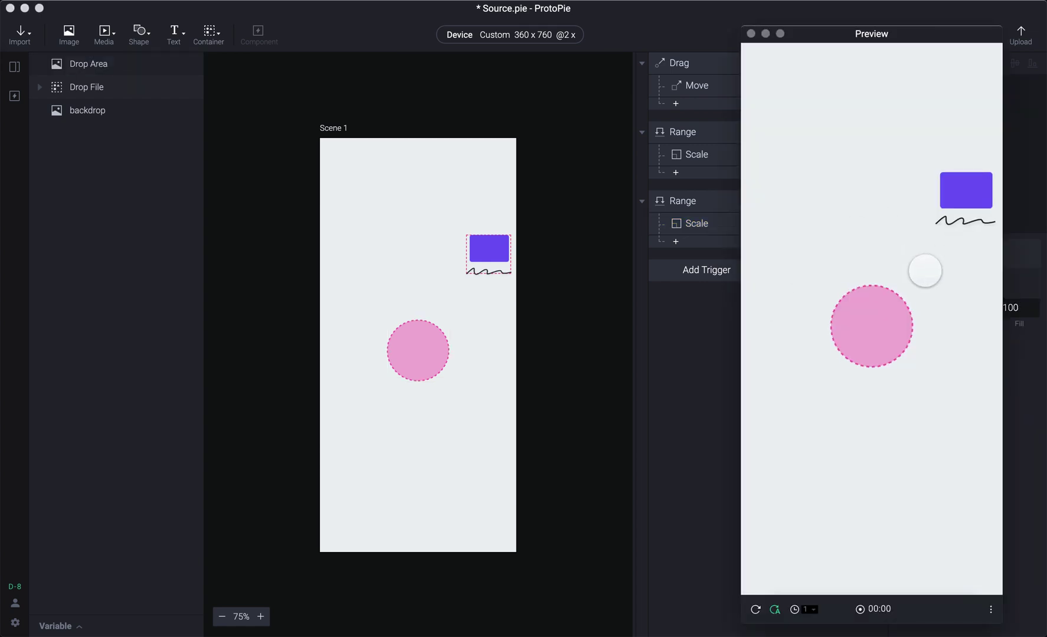
mouse_move(982, 177)
mouse_down()
mouse_move(893, 297)
mouse_move(977, 217)
mouse_move(895, 289)
mouse_move(957, 220)
mouse_move(881, 321)
mouse_move(965, 211)
mouse_move(890, 306)
mouse_move(968, 216)
mouse_move(901, 295)
mouse_move(971, 243)
mouse_move(953, 257)
mouse_move(965, 189)
mouse_up()
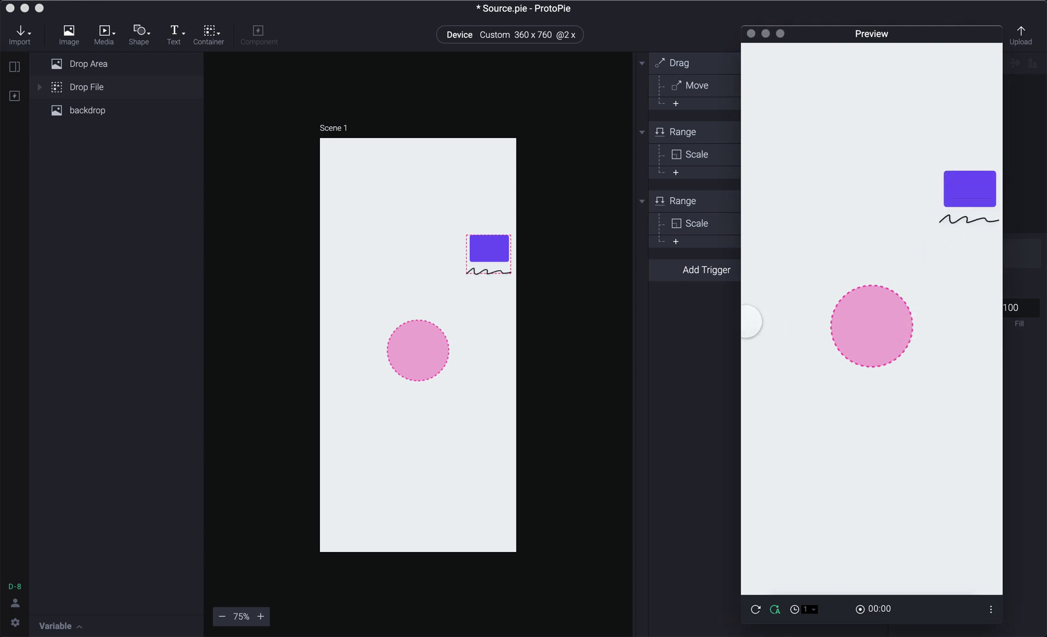
mouse_move(966, 187)
mouse_down()
mouse_move(966, 200)
mouse_move(963, 190)
mouse_move(909, 199)
mouse_move(973, 193)
mouse_move(910, 190)
mouse_move(981, 186)
mouse_move(810, 192)
mouse_move(965, 185)
mouse_move(923, 176)
mouse_move(971, 170)
mouse_move(972, 68)
mouse_move(796, 93)
mouse_move(979, 90)
mouse_move(895, 307)
mouse_move(982, 199)
mouse_move(892, 333)
mouse_move(916, 206)
mouse_move(942, 158)
mouse_move(894, 162)
mouse_move(932, 160)
mouse_move(964, 346)
mouse_move(974, 248)
mouse_move(965, 164)
mouse_up()
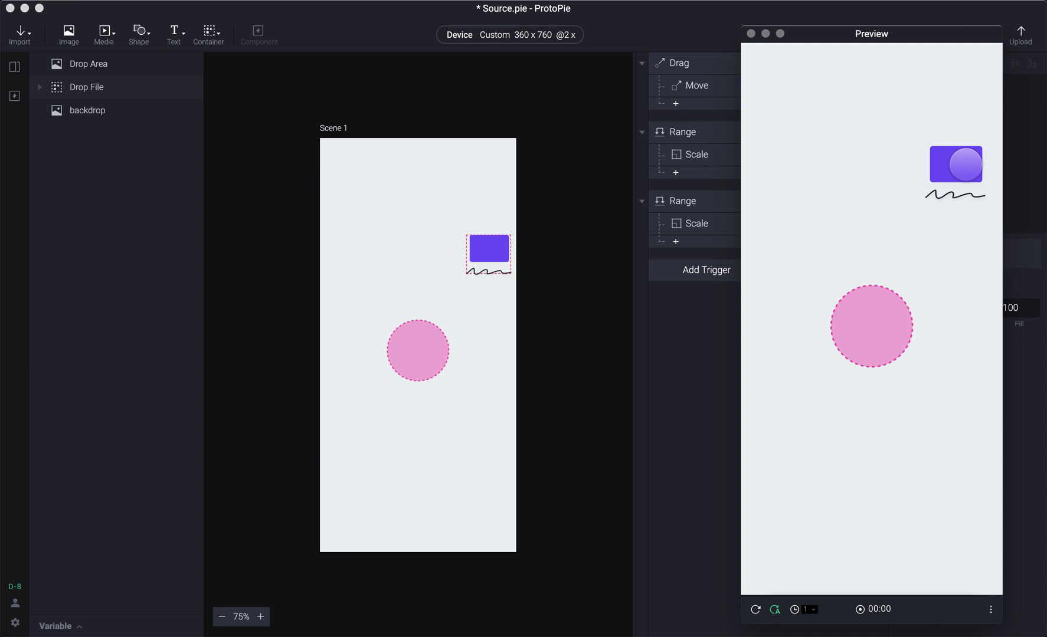
mouse_move(965, 165)
mouse_down()
mouse_move(890, 152)
mouse_move(960, 175)
mouse_up()
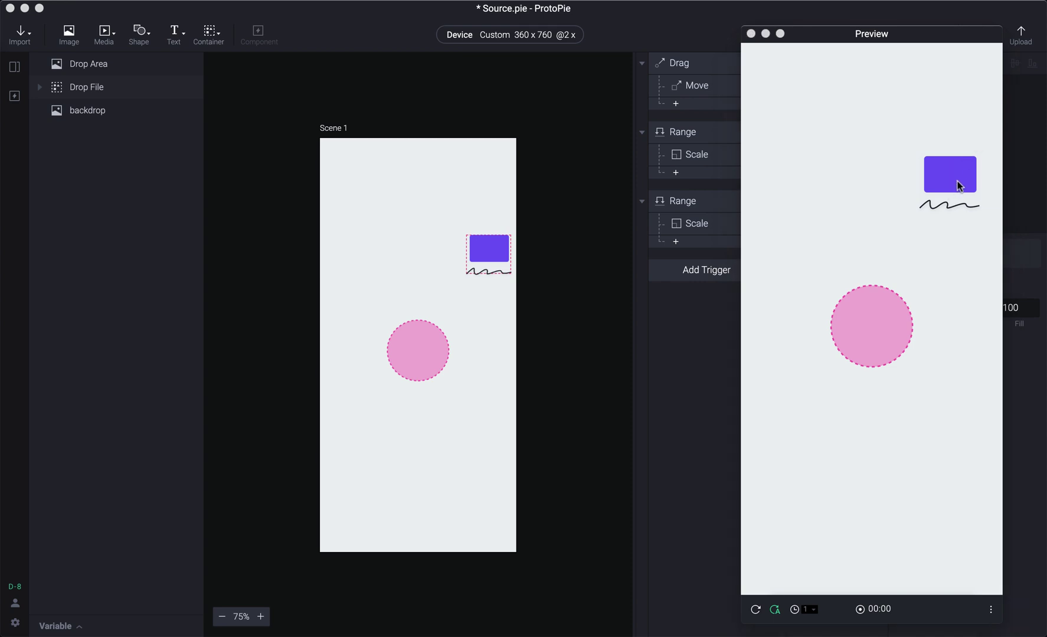
drag(959, 186, 881, 342)
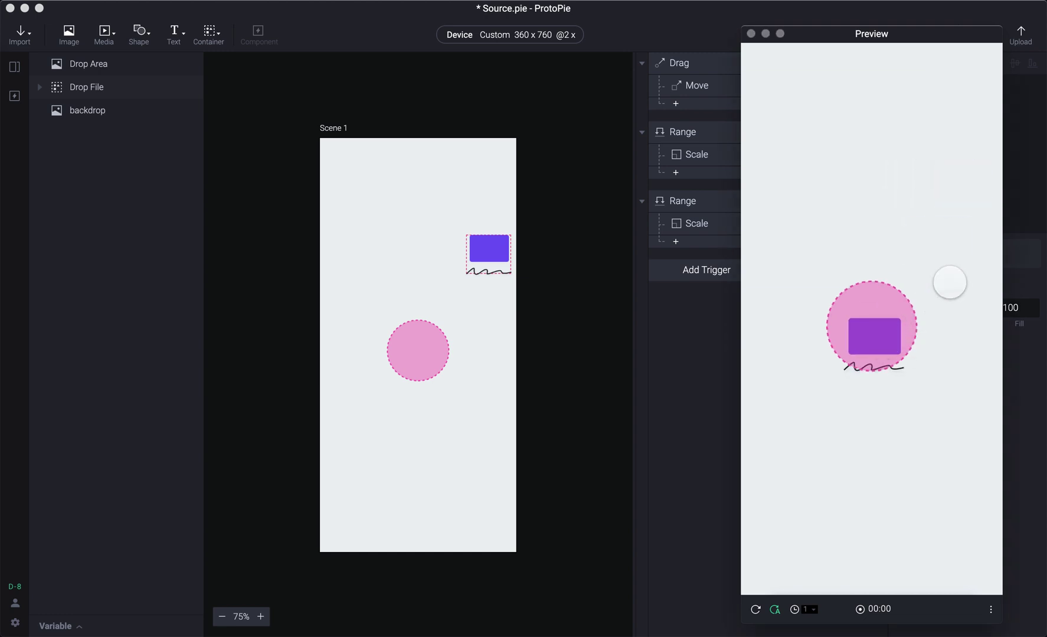
Step: Close the preview and add a Touch Up trigger to the scene
click(685, 342)
click(708, 270)
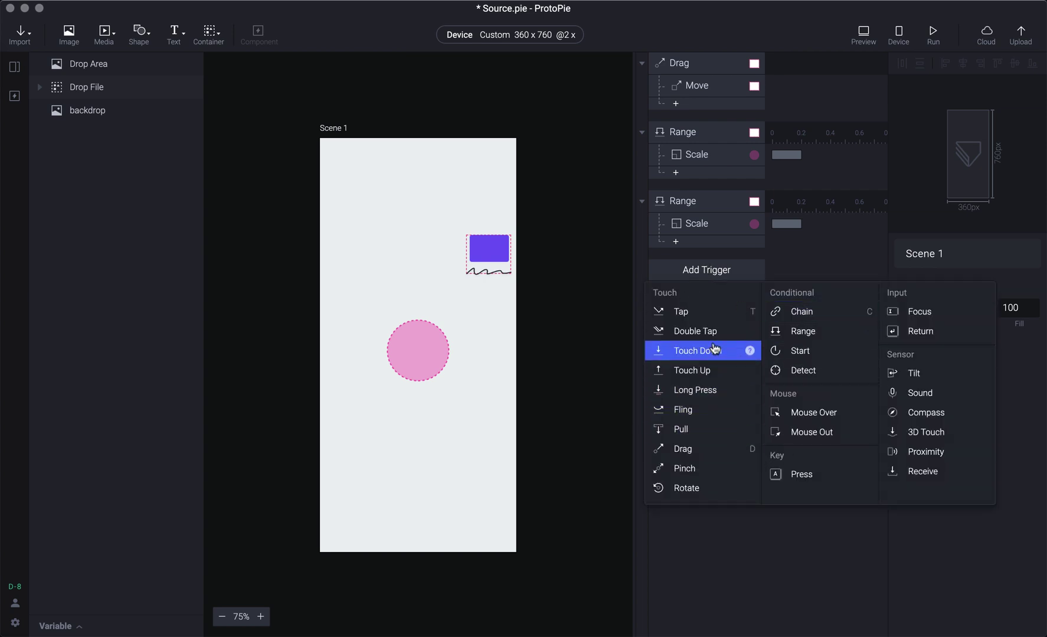
click(721, 373)
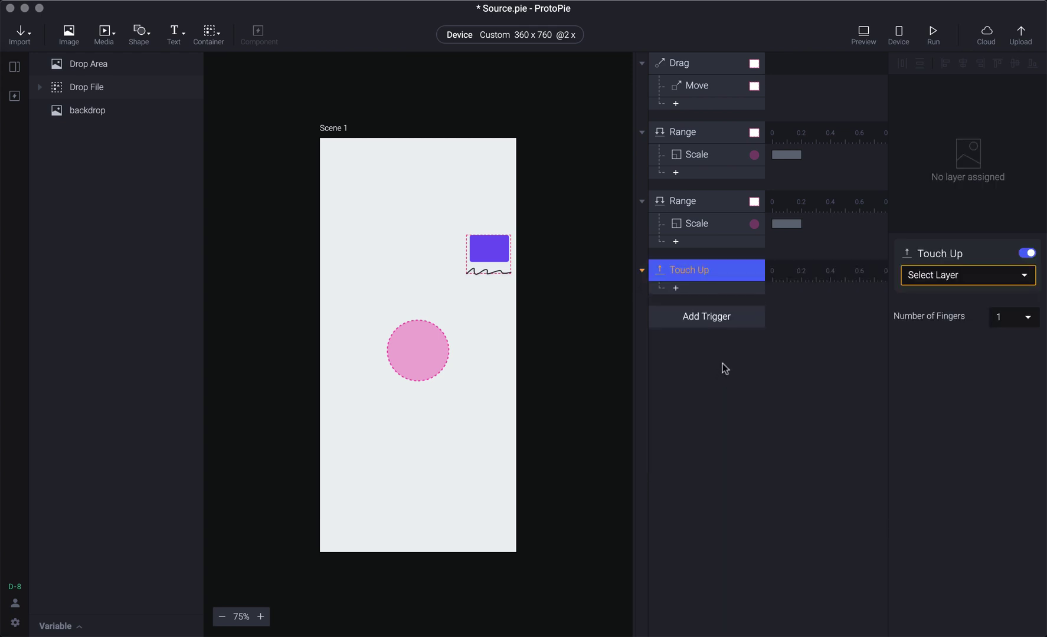
Step: Test releasing the file above the drop area in the preview, then close the preview
key(super+p)
drag(970, 196, 911, 169)
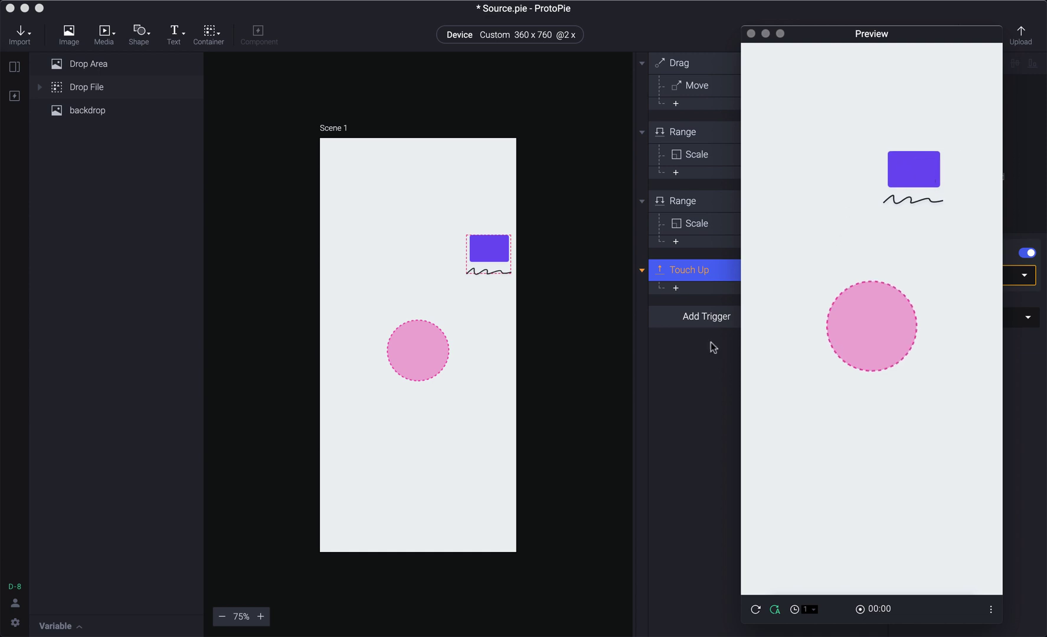
click(711, 341)
Step: Assign the Touch Up trigger to the Drop File layer and add a Condition under it
click(997, 273)
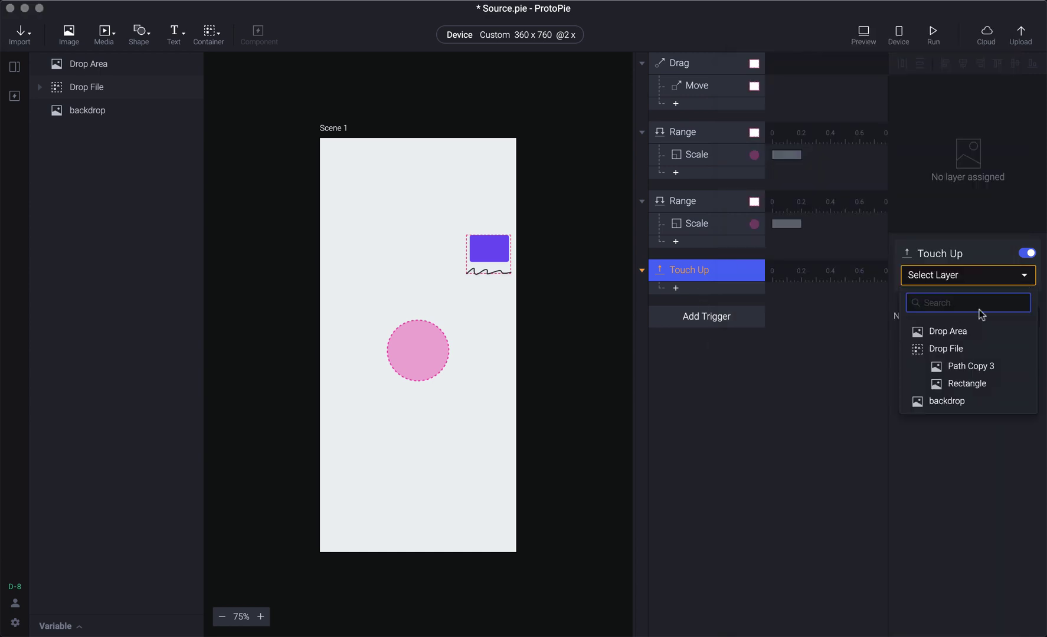
click(946, 349)
click(698, 291)
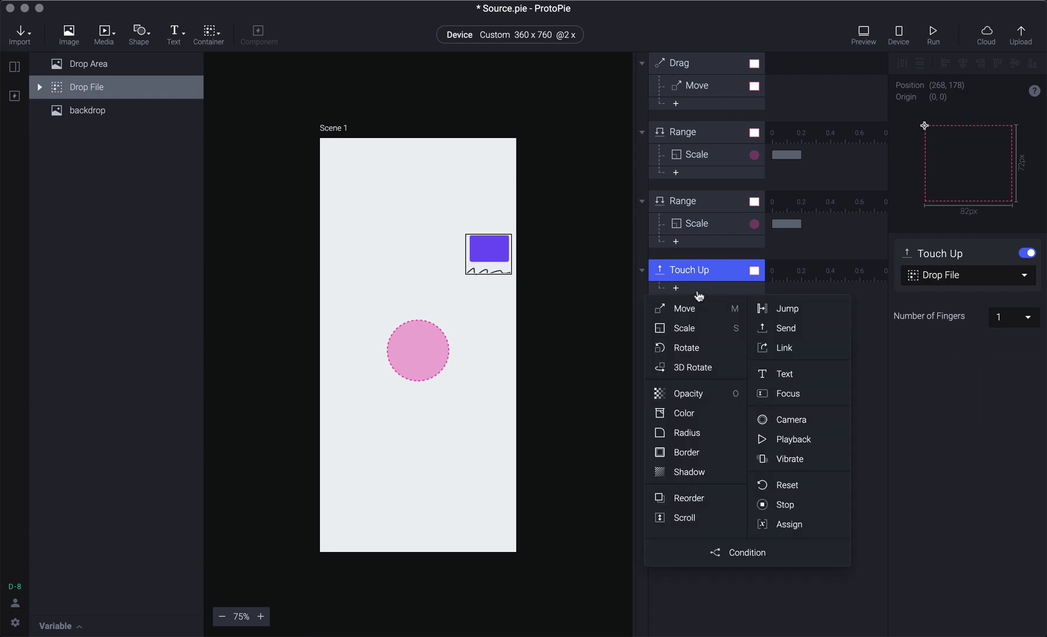
click(706, 551)
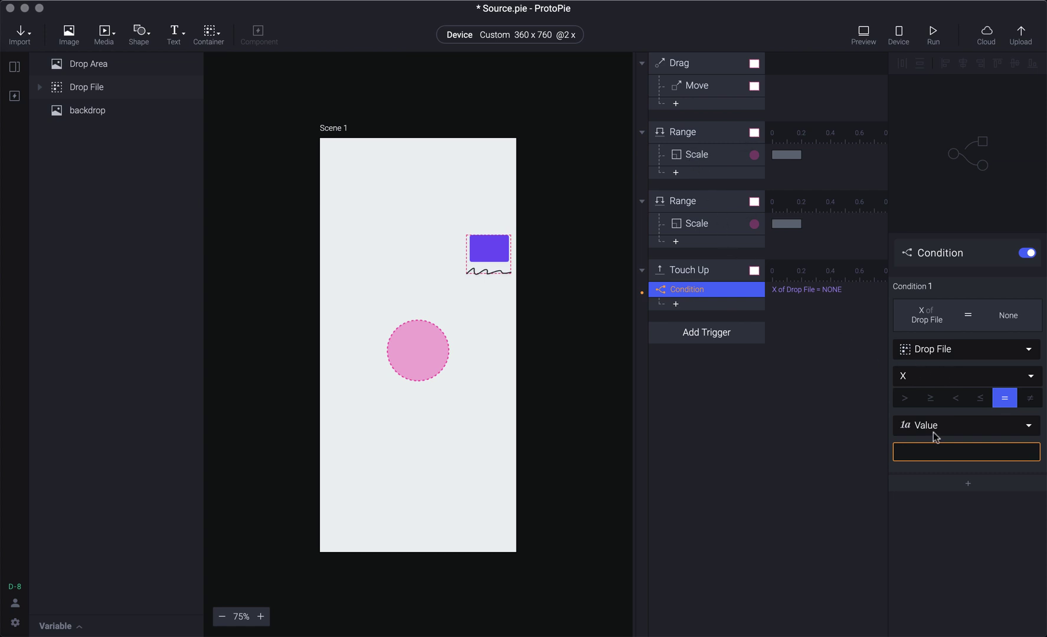
Step: Check the second Range trigger's limits and set the Touch Up condition to Drop File X greater than 82
click(696, 223)
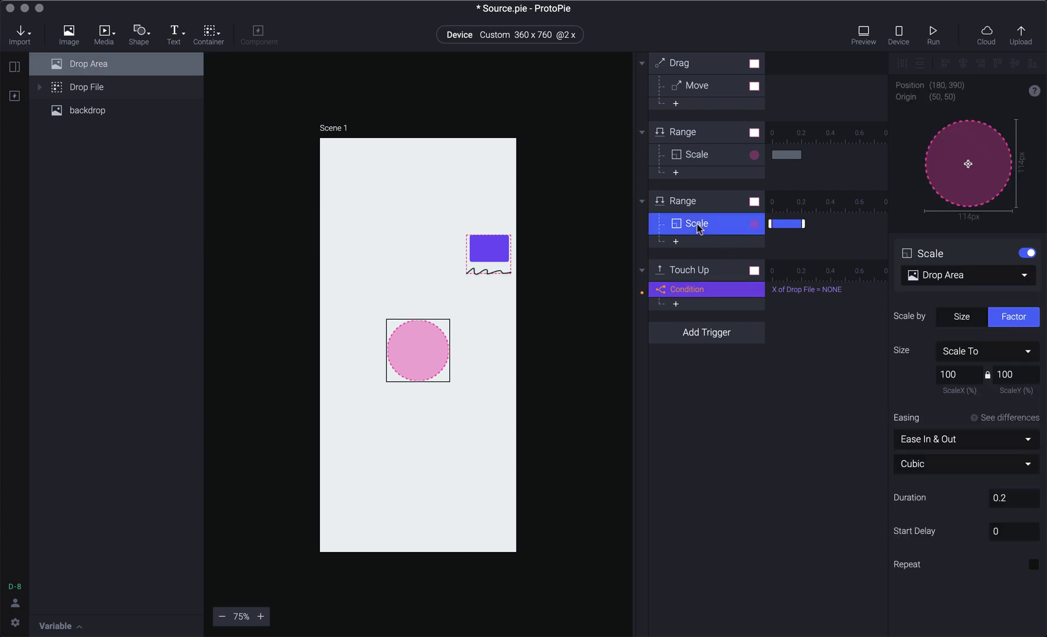
click(694, 202)
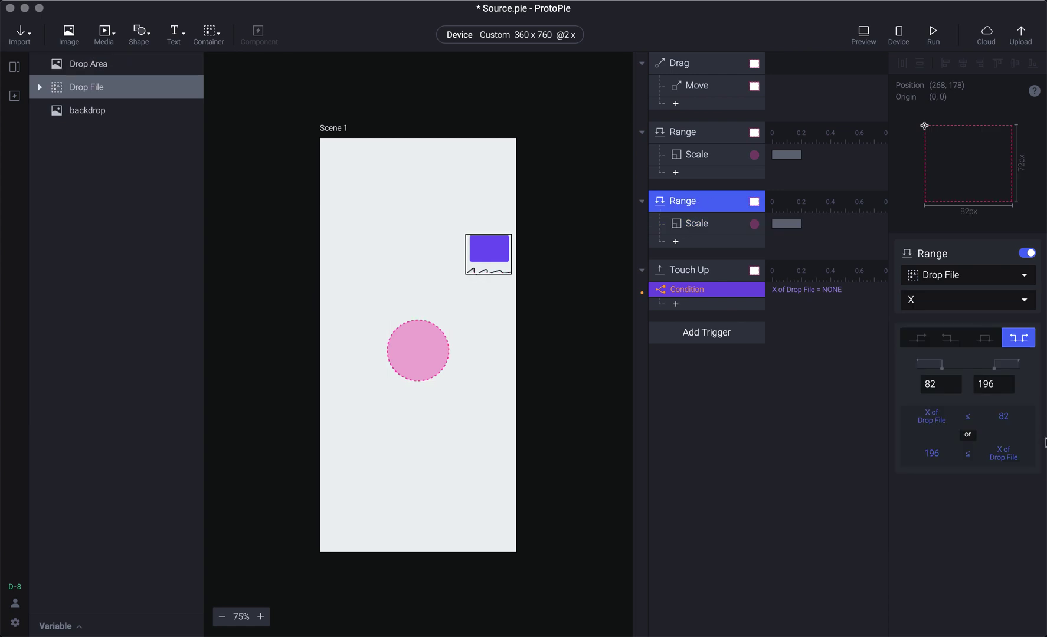
click(940, 385)
click(704, 291)
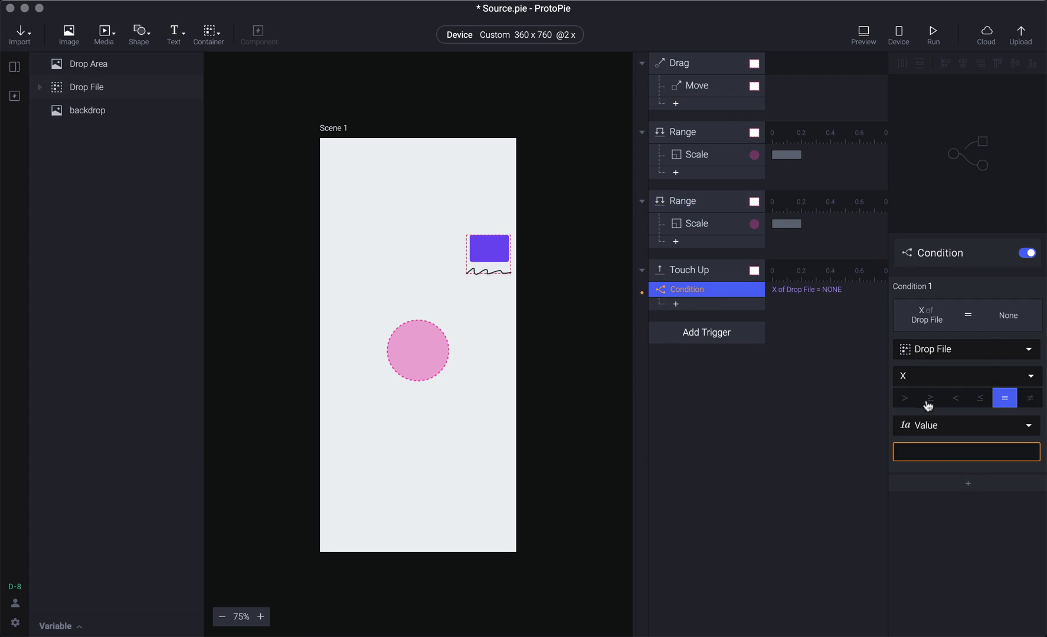
click(905, 401)
click(945, 447)
text(82)
key(Return)
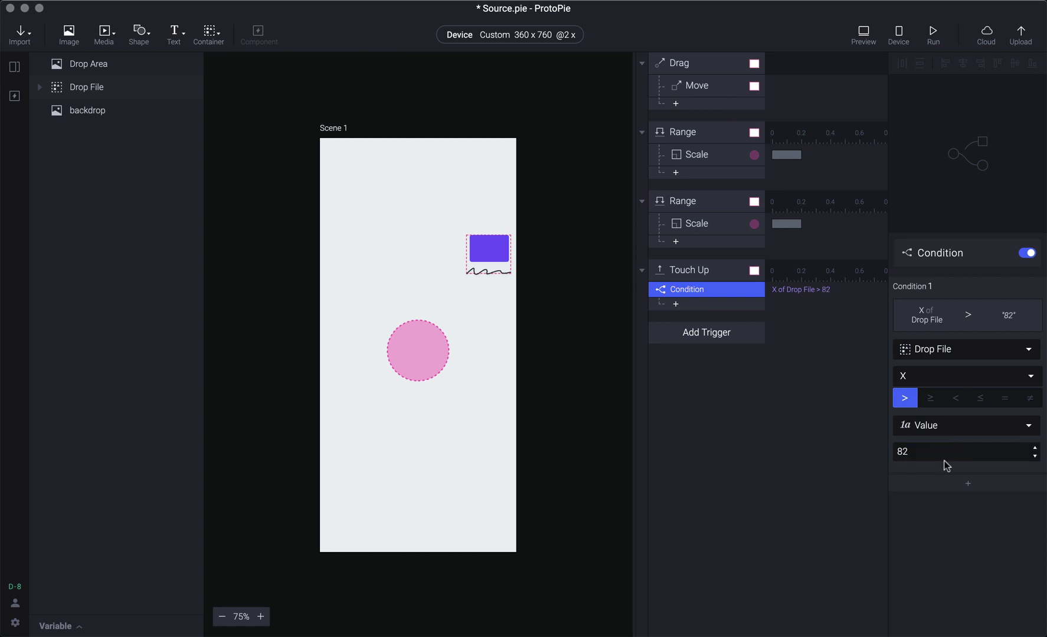
Step: Add a second condition requiring the X of Drop File to be less than an entered limit value
click(956, 483)
scroll(945, 549, down, 2)
click(947, 475)
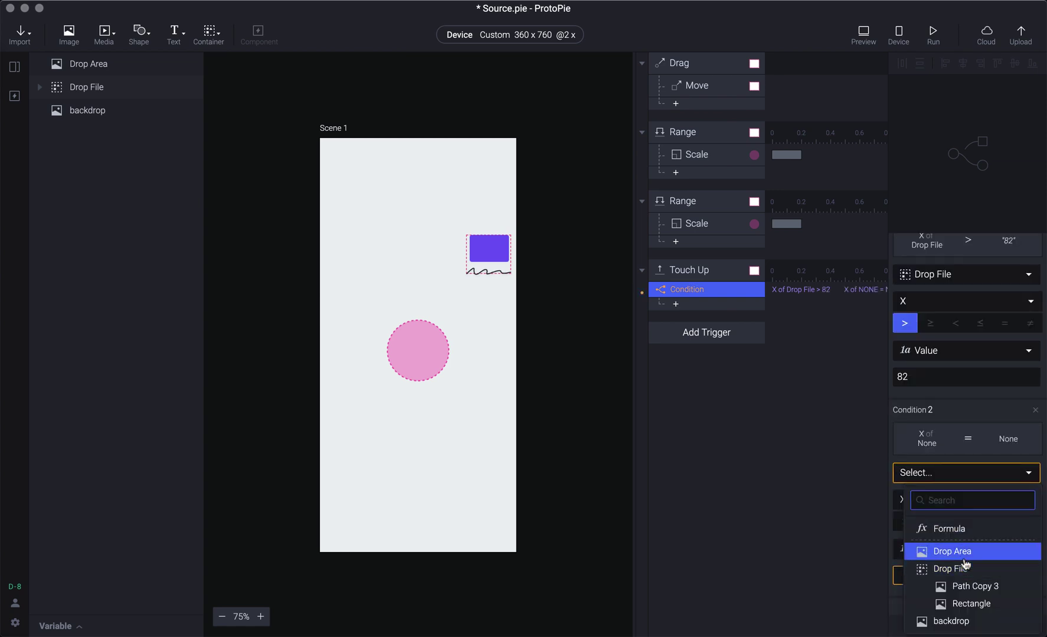
click(965, 569)
click(954, 522)
click(949, 550)
click(952, 576)
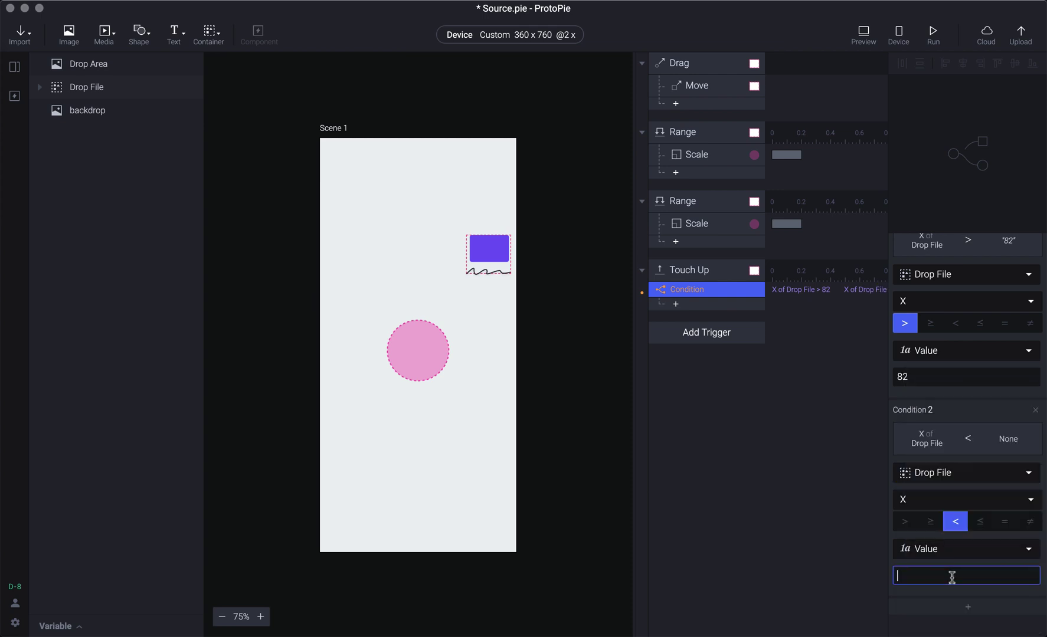
click(821, 508)
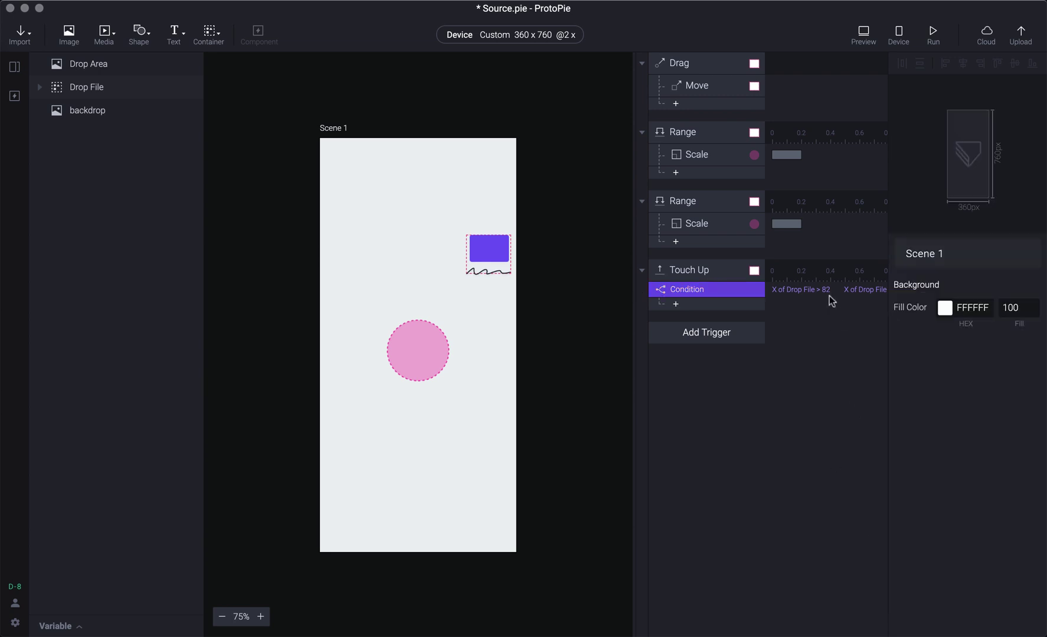
Step: Add an Opacity response under the Touch Up condition that sets the Drop File layer's opacity to 0
click(716, 303)
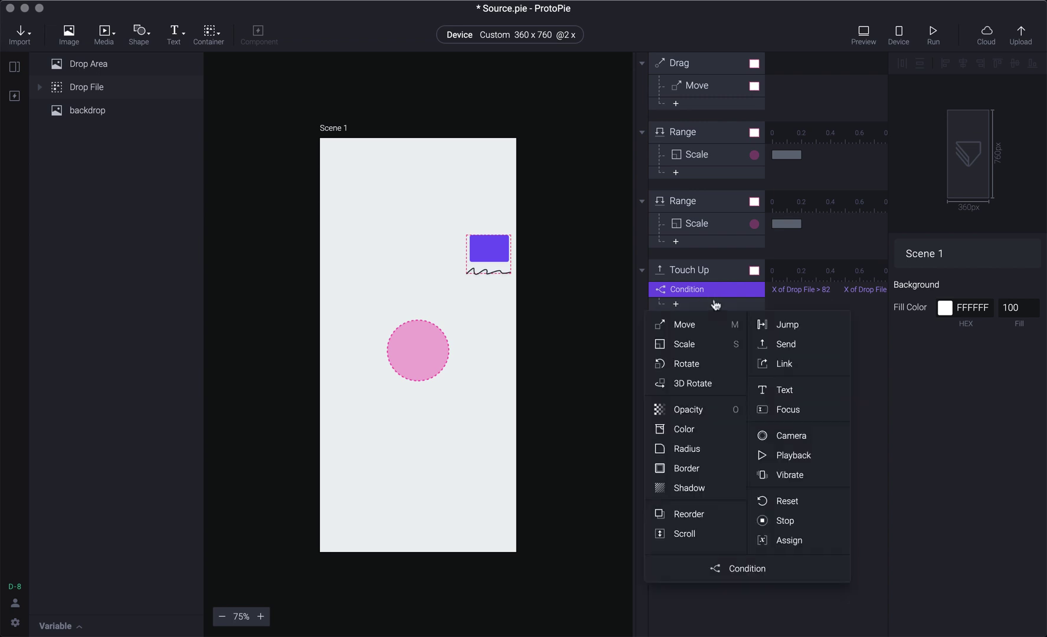
click(699, 412)
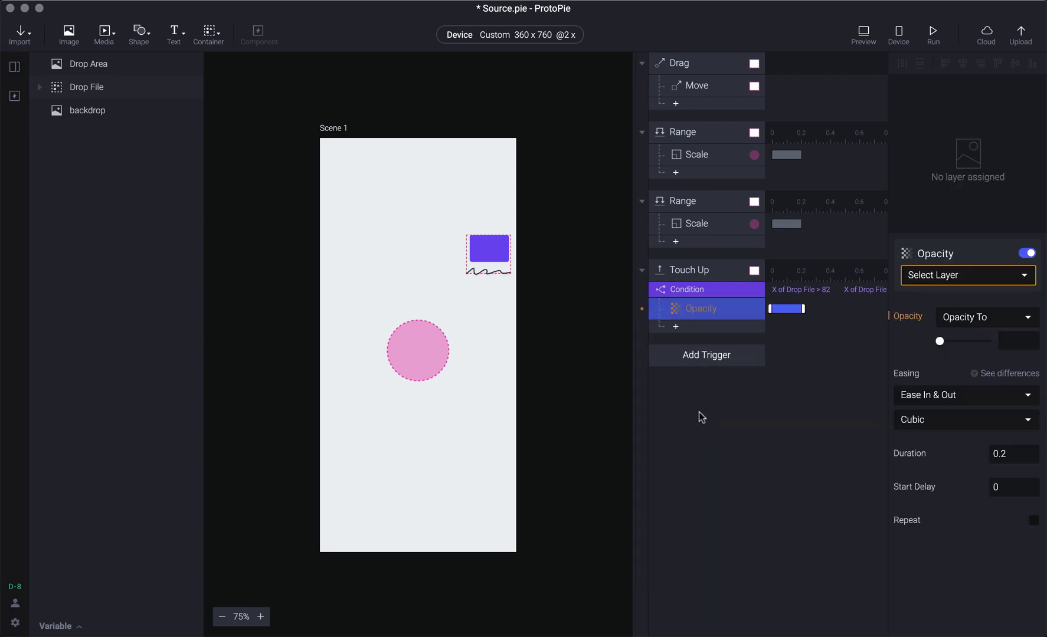
click(983, 285)
click(973, 350)
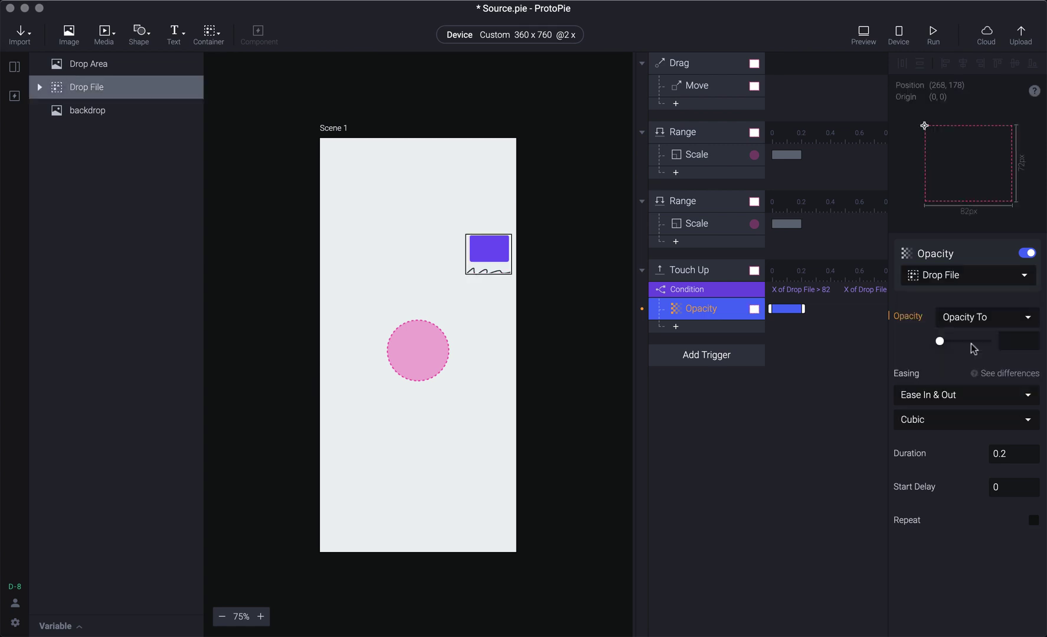
click(752, 407)
Step: Duplicate the Opacity response under the Touch Up condition and assign the copy to the Drop Area layer
click(712, 308)
key(super+d)
click(968, 276)
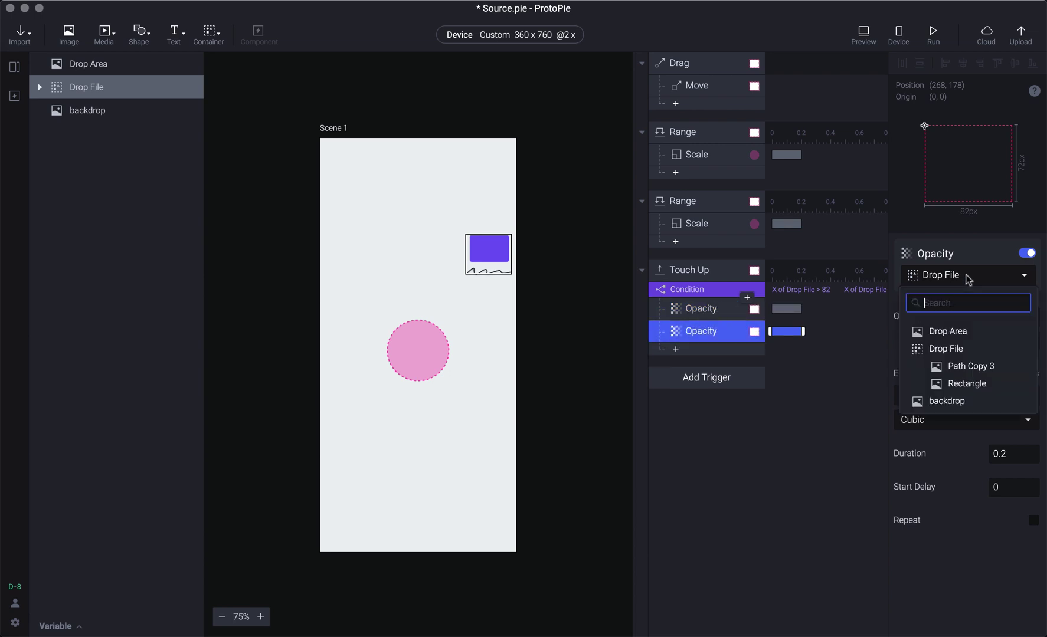
click(975, 332)
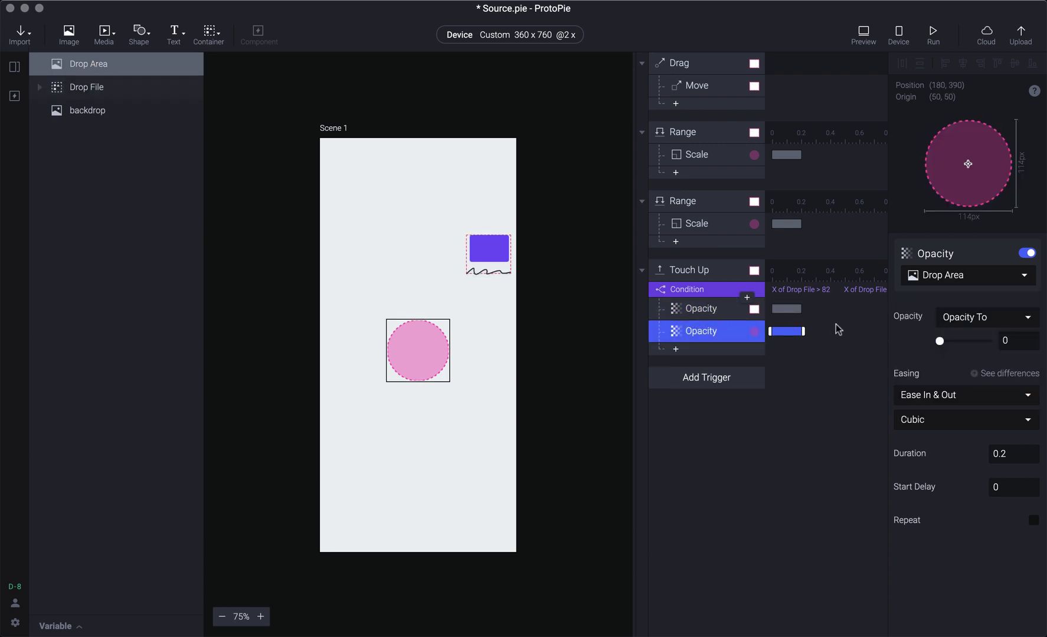
Step: Test dropping the file onto the drop area in the preview, then close the preview
key(super+p)
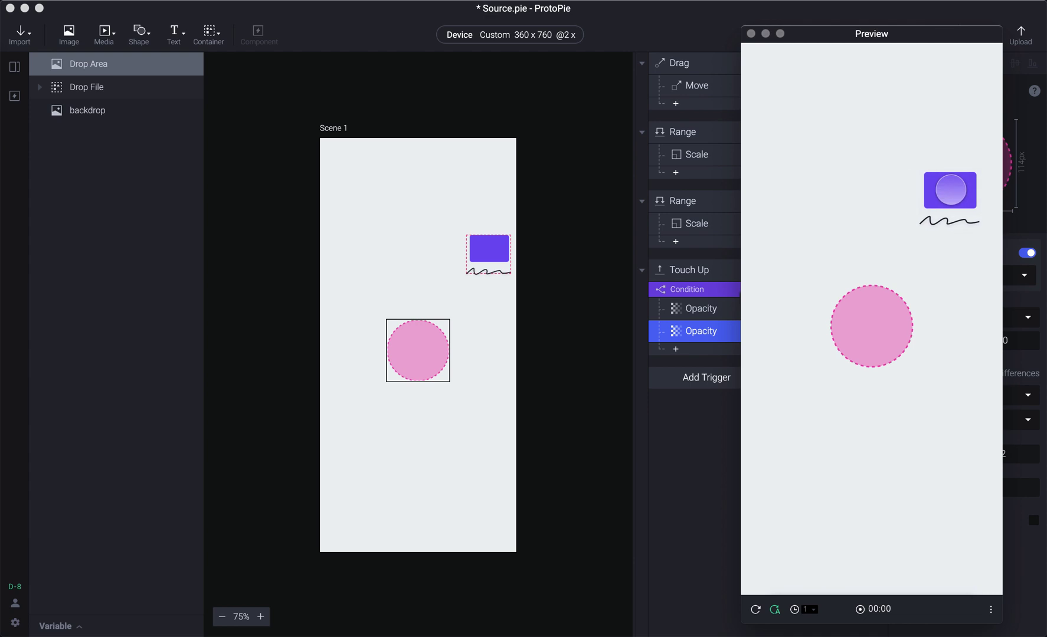
drag(937, 190, 873, 315)
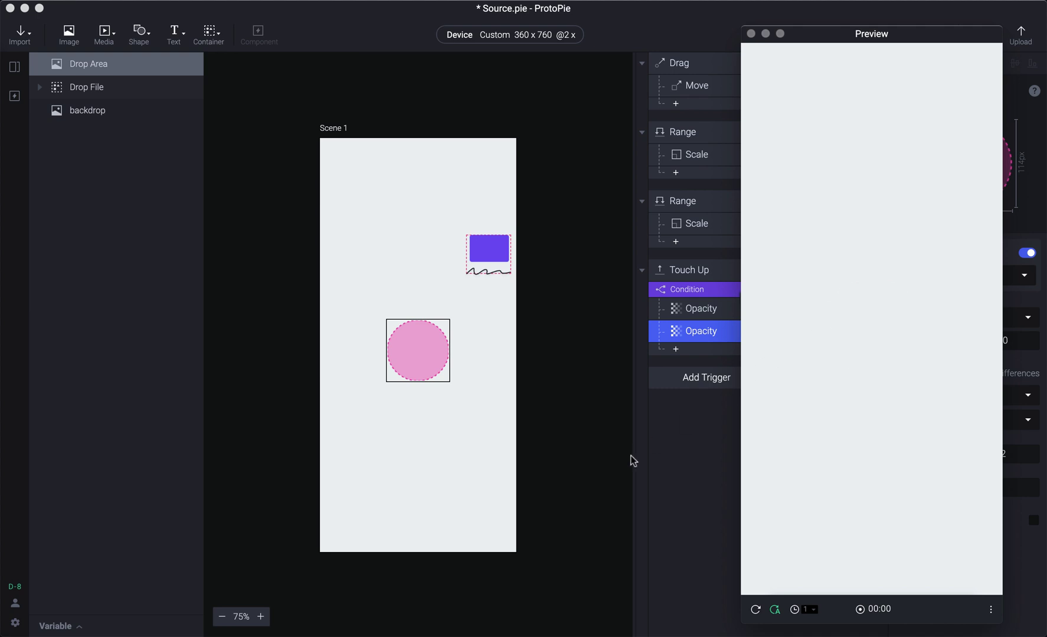
click(678, 464)
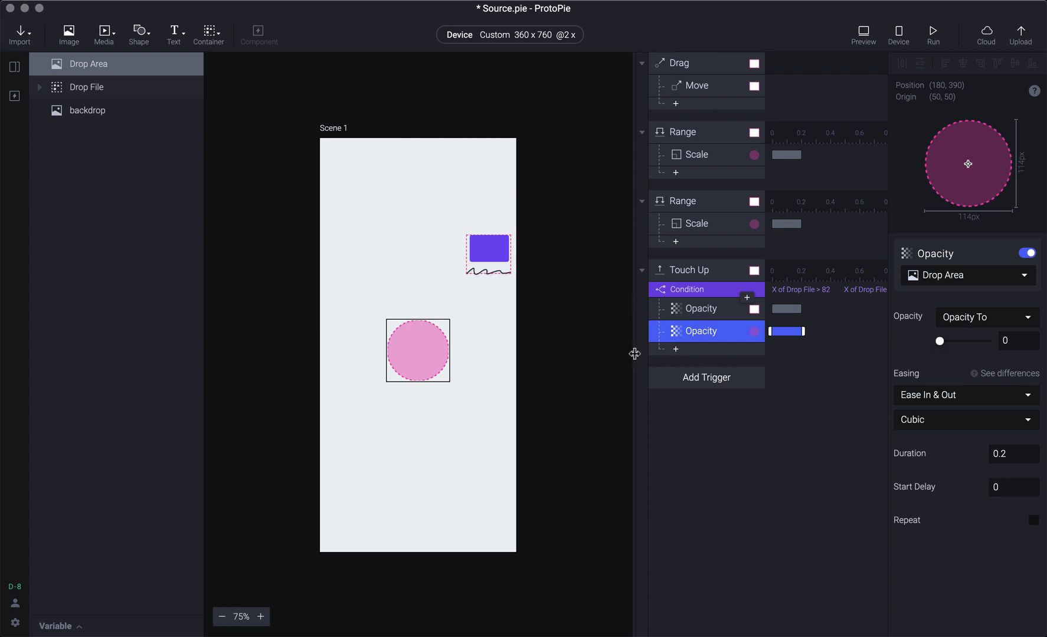
click(556, 292)
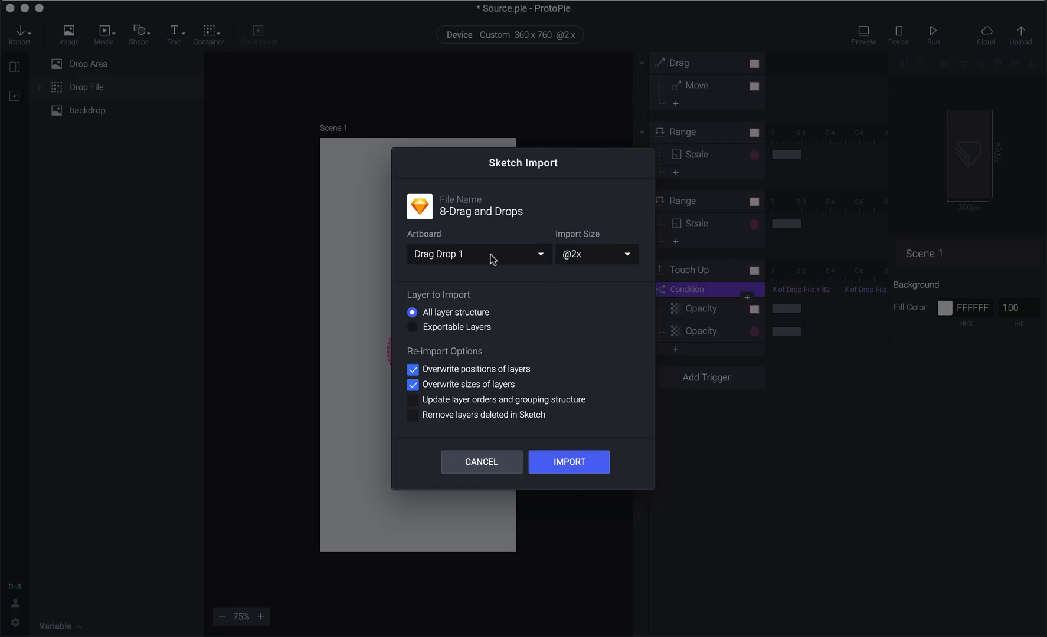
click(495, 255)
click(504, 227)
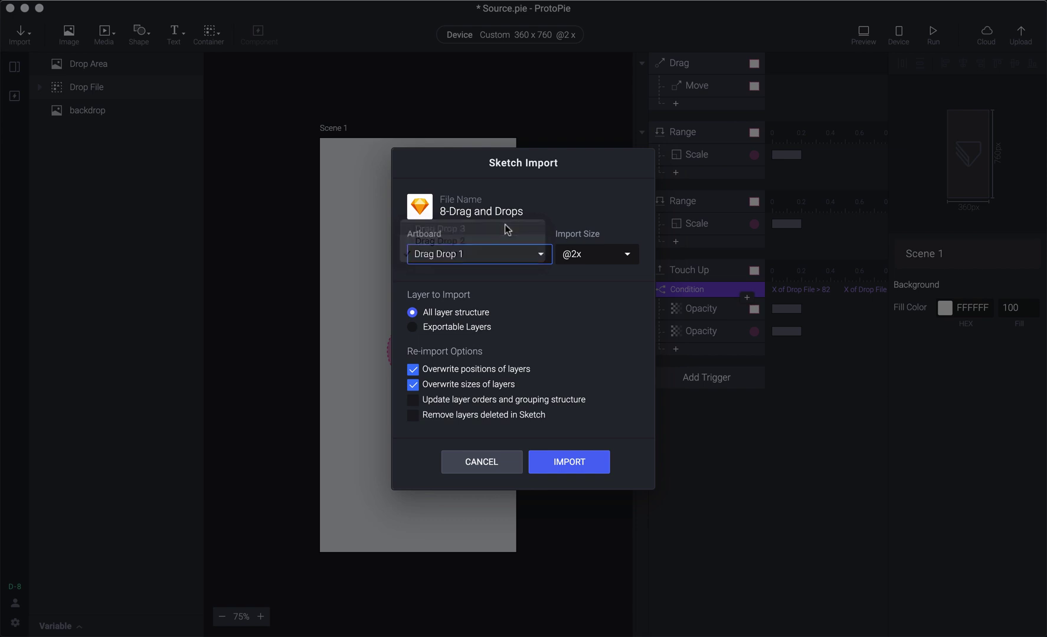
click(600, 467)
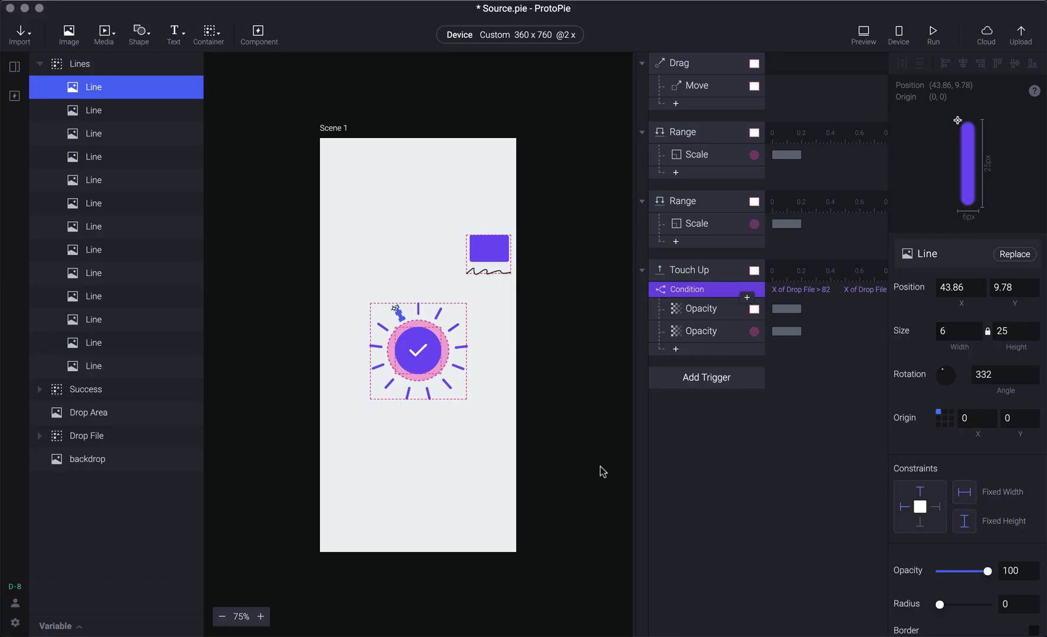
click(589, 446)
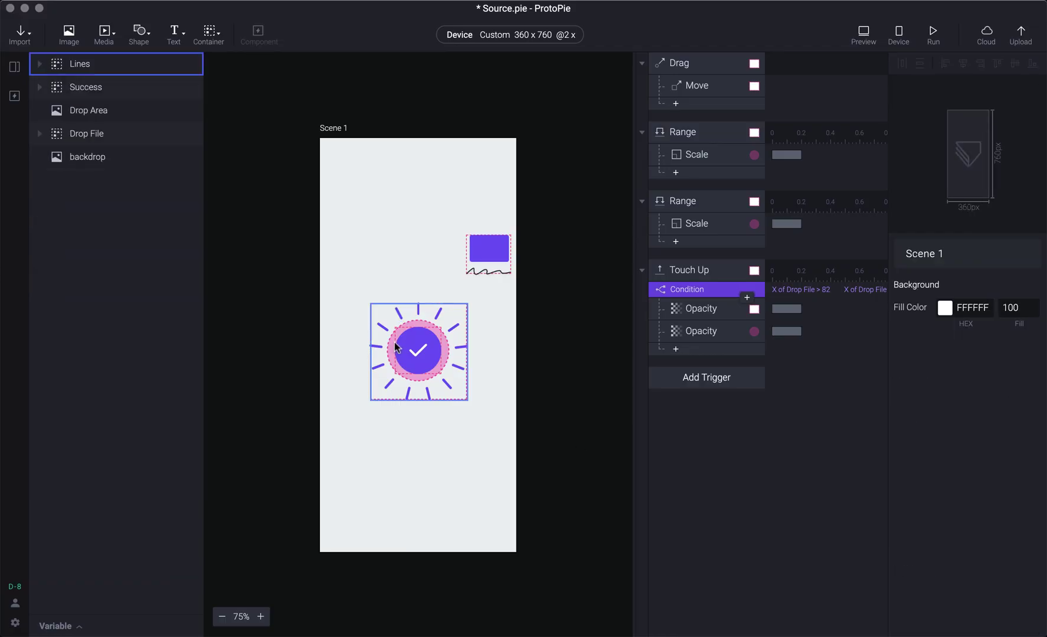
Step: Check the imported Lines and Success groups one by one and together on the canvas
click(429, 351)
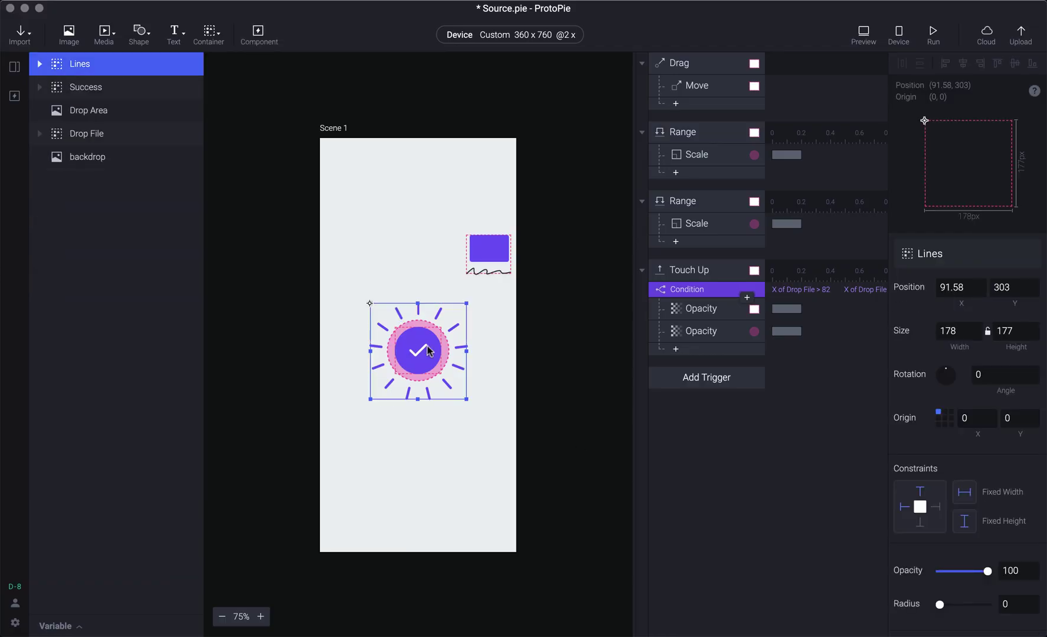
click(112, 87)
click(106, 65)
click(113, 89)
click(112, 67)
shift+click(120, 83)
click(369, 111)
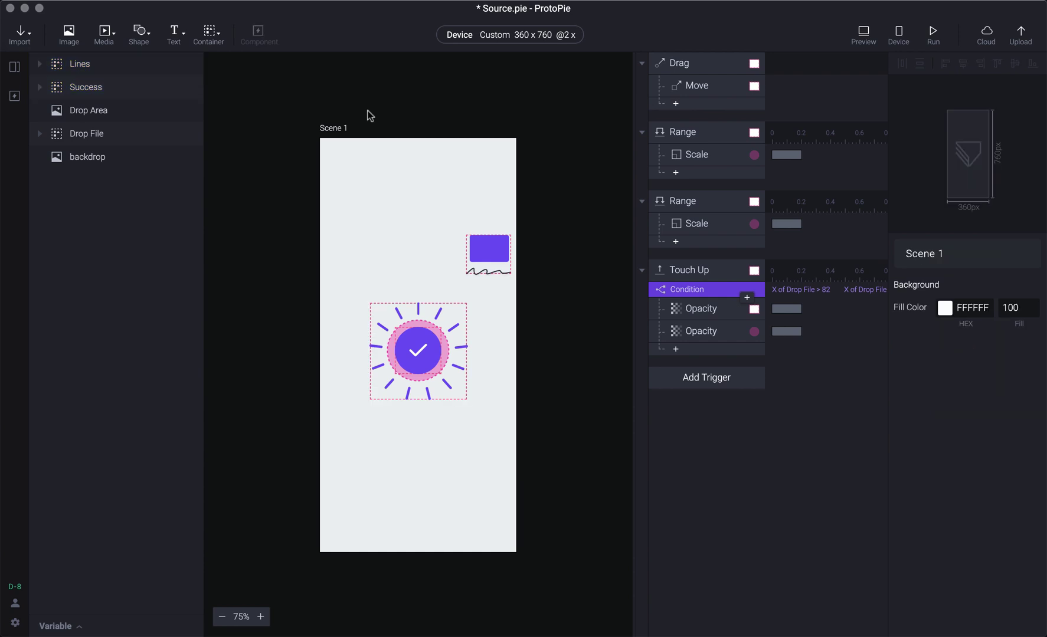
key(super+shift+i)
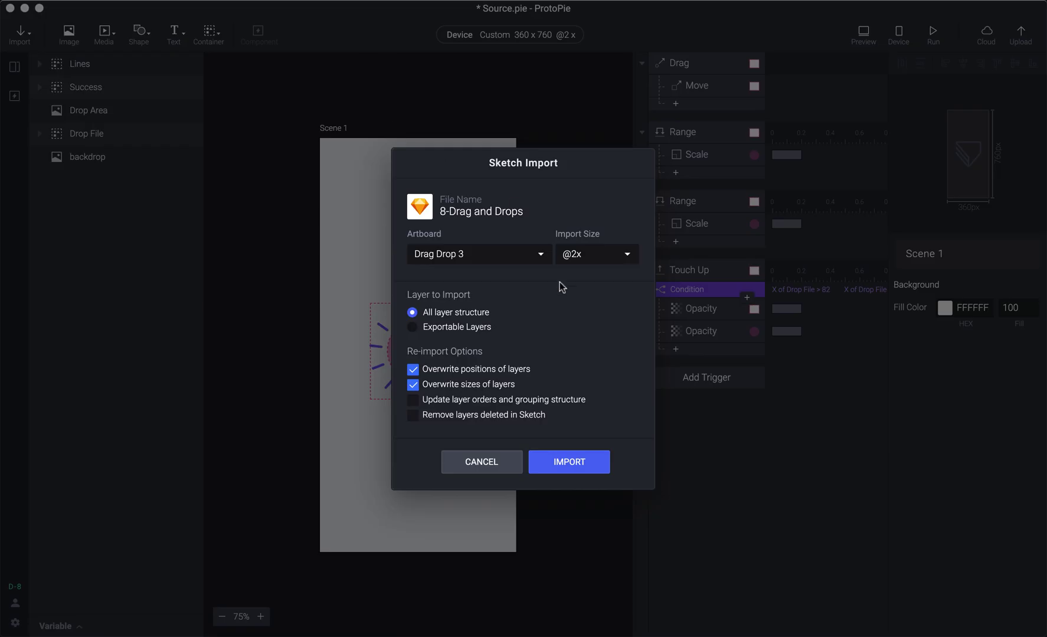
click(481, 461)
key(super+Tab)
click(386, 329)
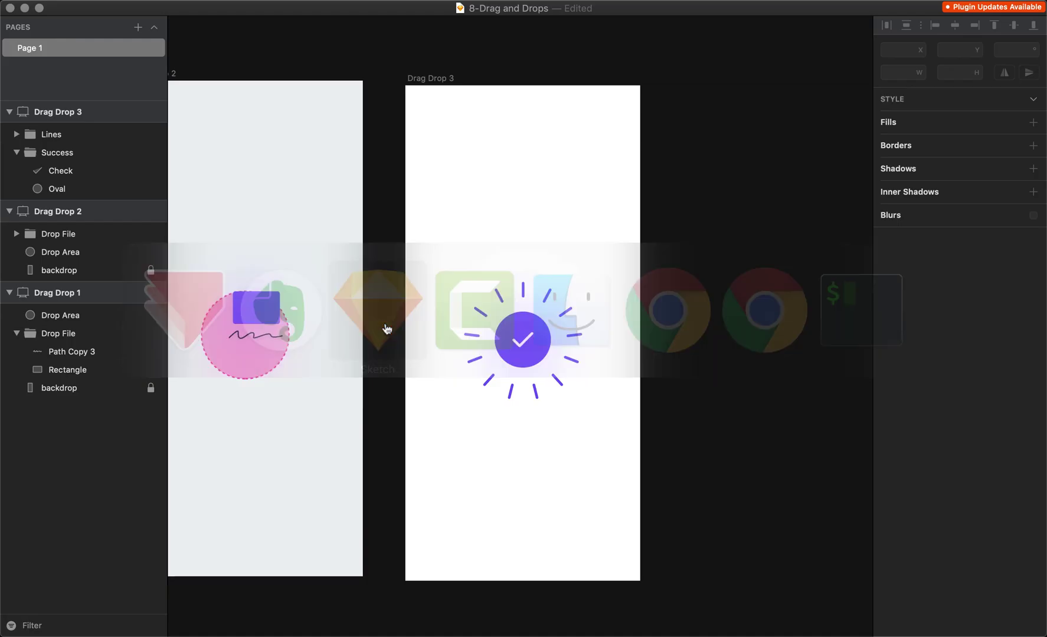
click(522, 343)
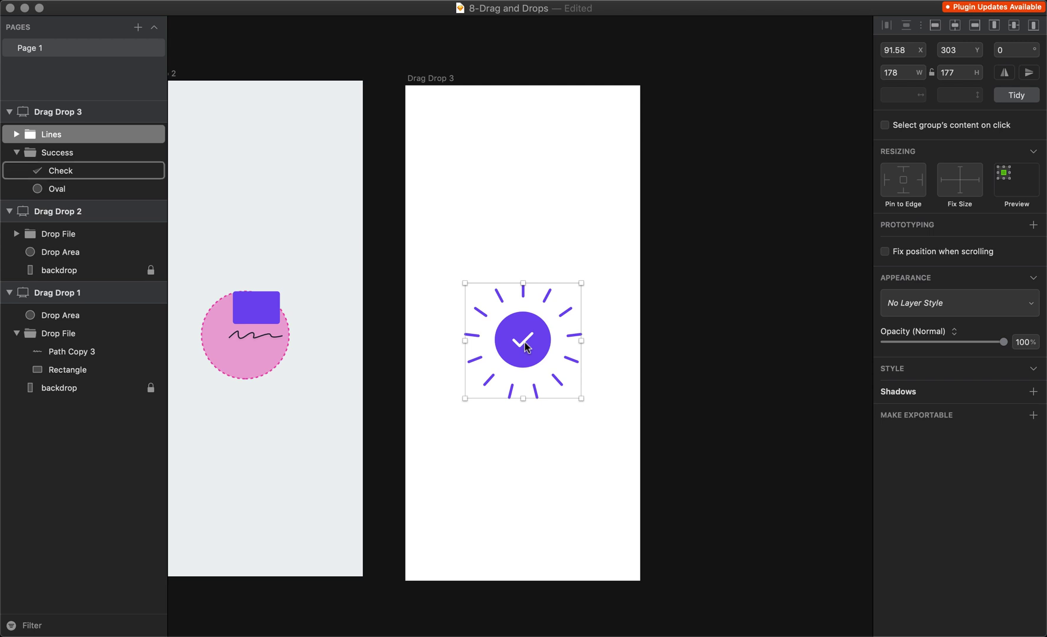
key(super+Tab)
key(super+shift+k)
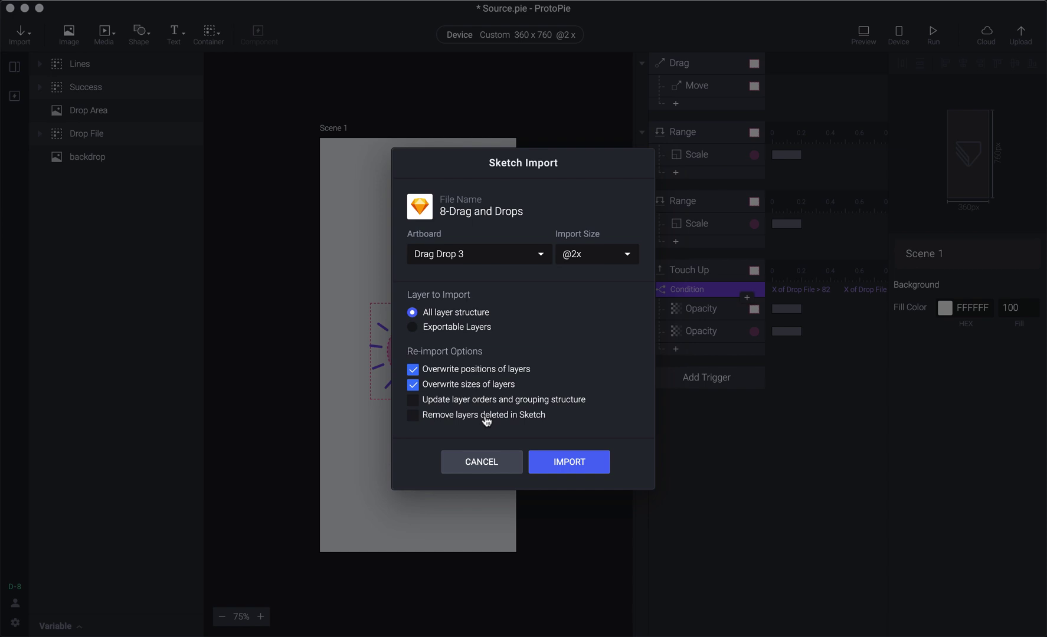
click(483, 462)
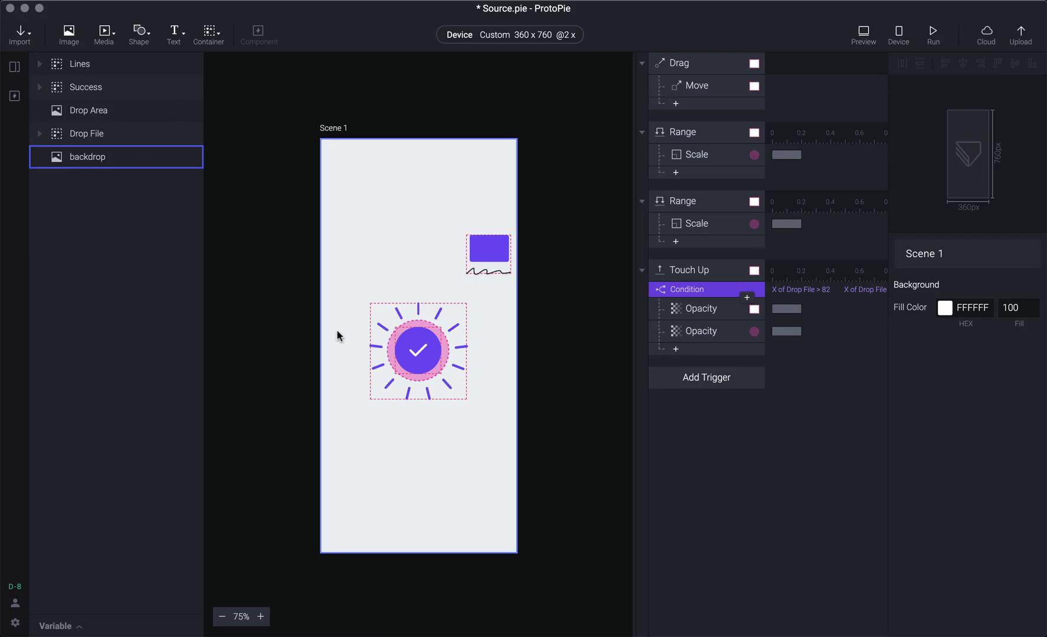
Step: Switch to Sketch, examine the Drag Drop 2 and Drag Drop 3 artboards, and return to ProtoPie
key(super+Tab)
scroll(416, 381, left, 5)
scroll(416, 380, right, 3)
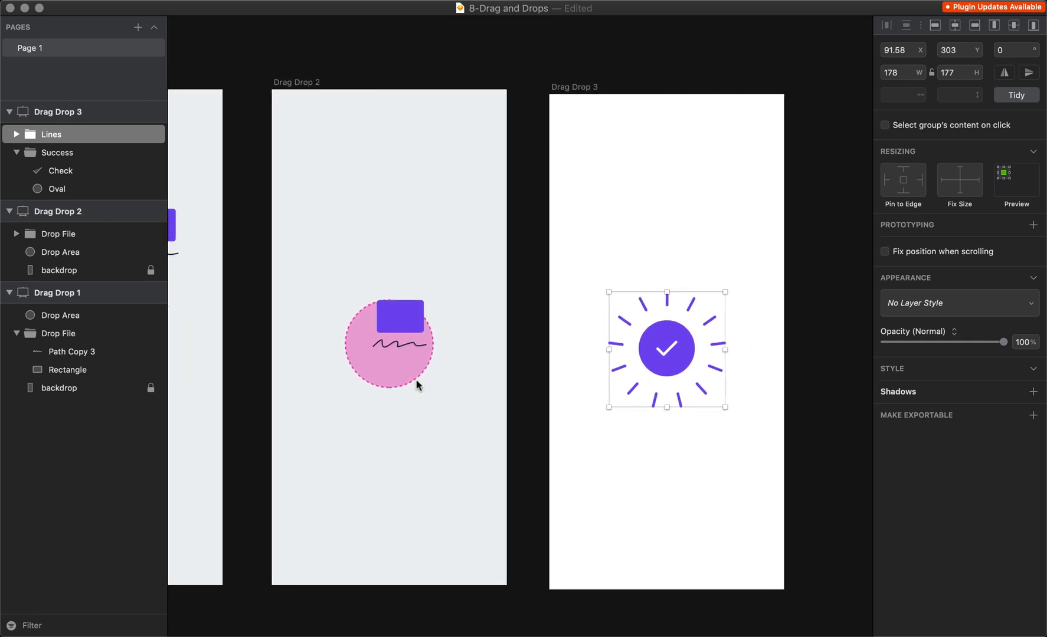
scroll(416, 381, right, 3)
click(607, 257)
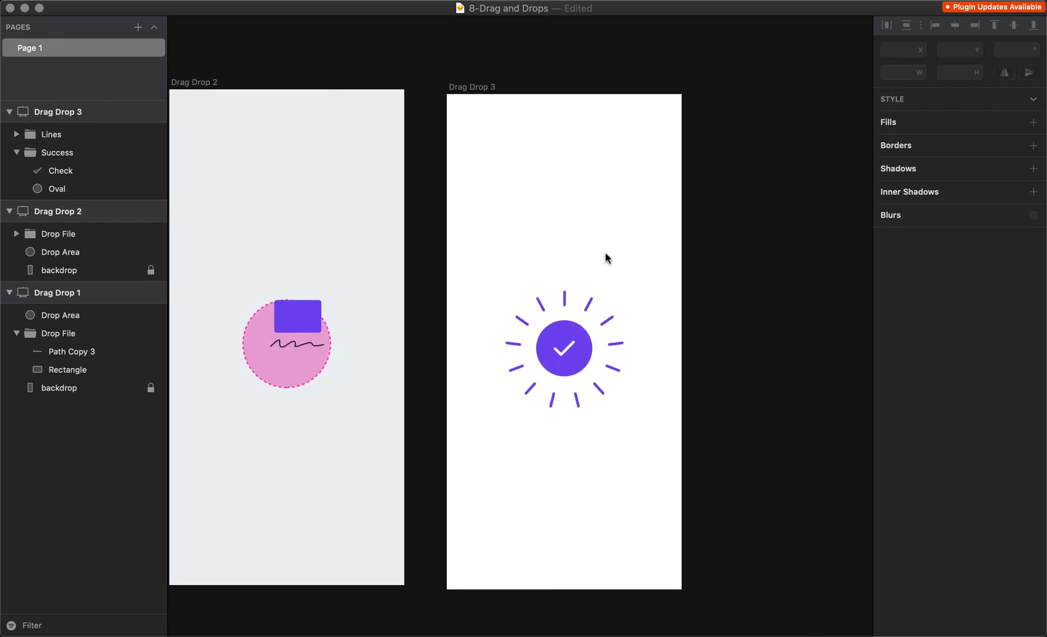
click(588, 307)
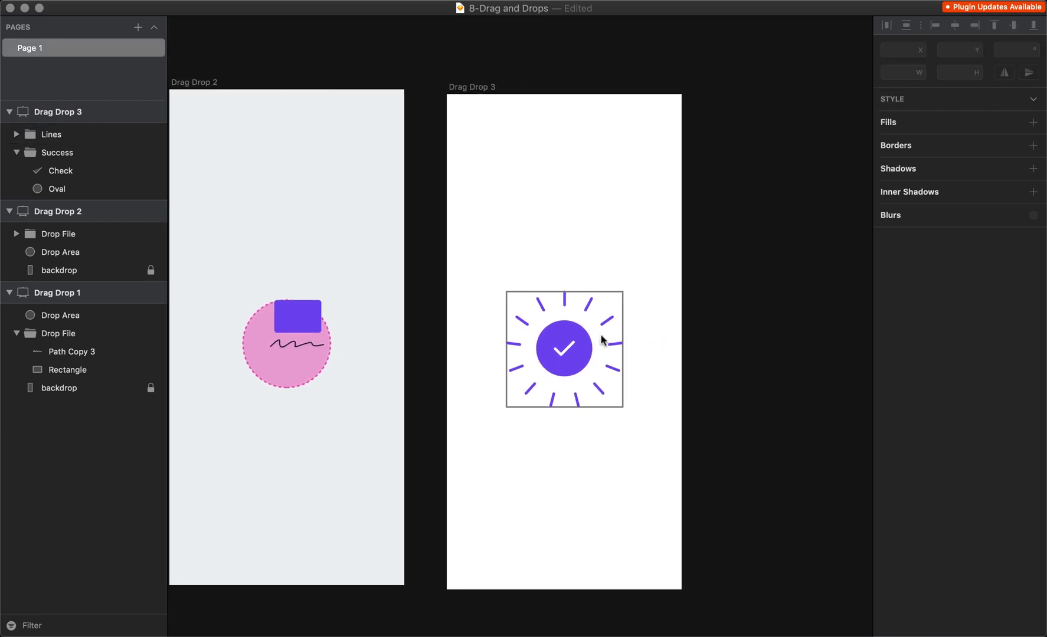
key(super+Tab)
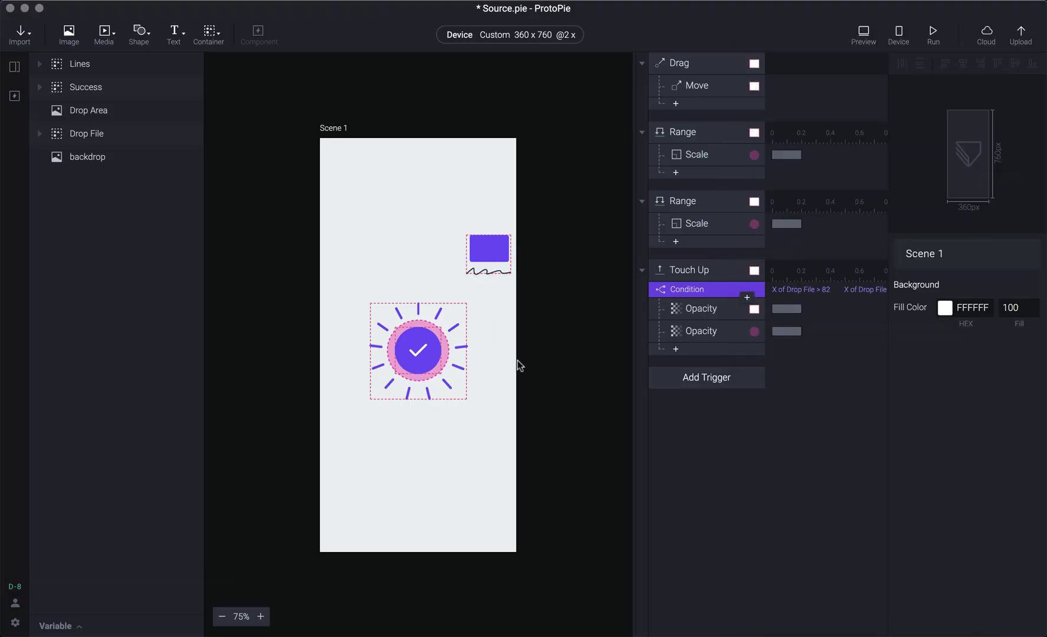
key(super+shift+k)
click(476, 416)
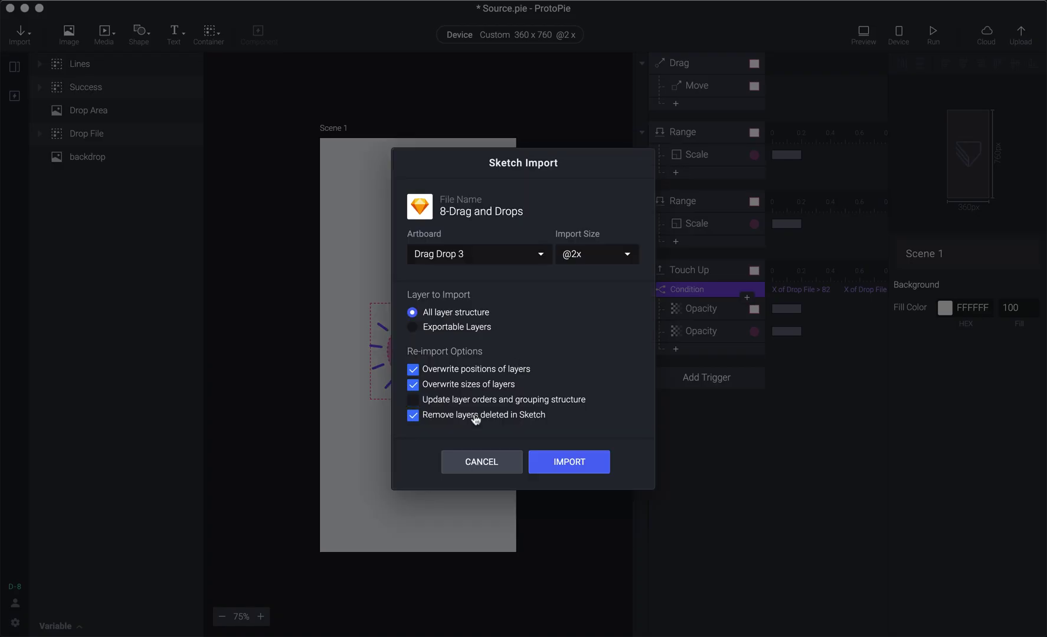
click(488, 463)
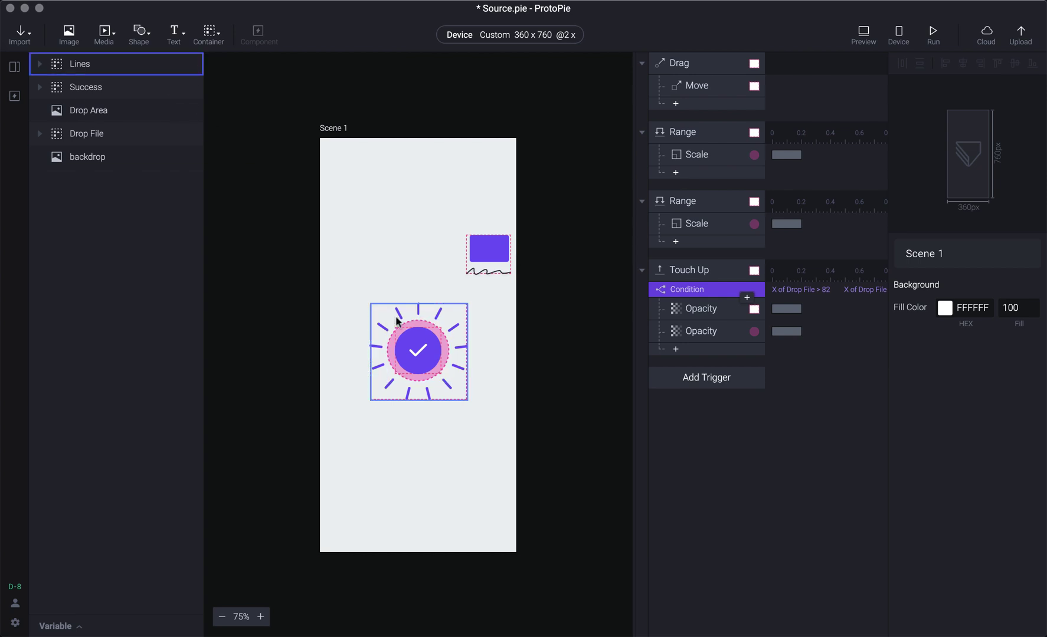
Step: Compare the Drag Drop 3 artboard in Sketch with the ProtoPie scene in the preview
key(super+Tab)
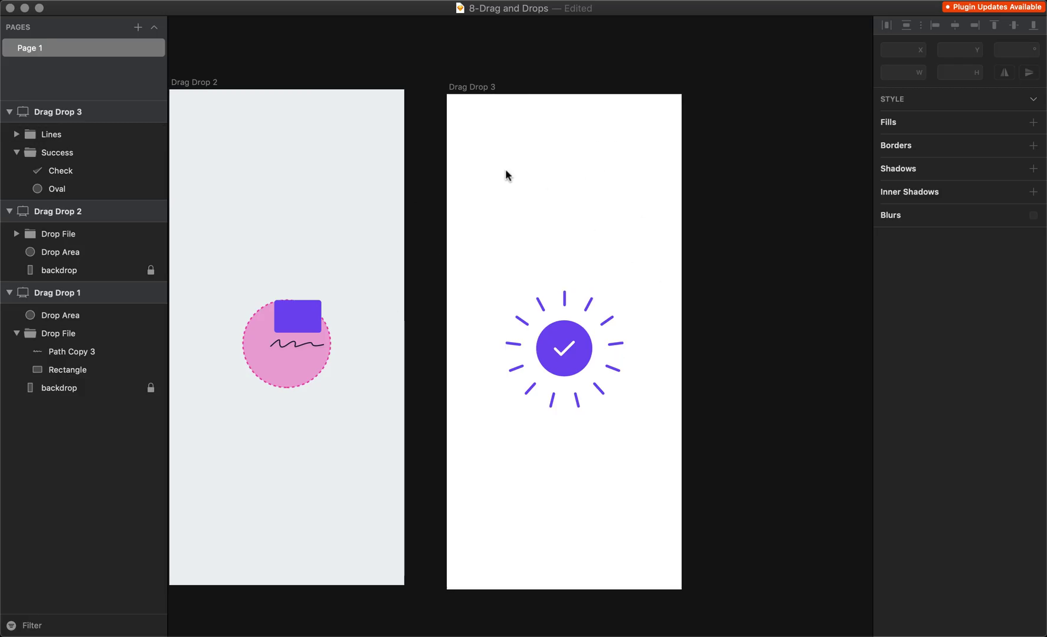
key(super+Tab)
key(super+p)
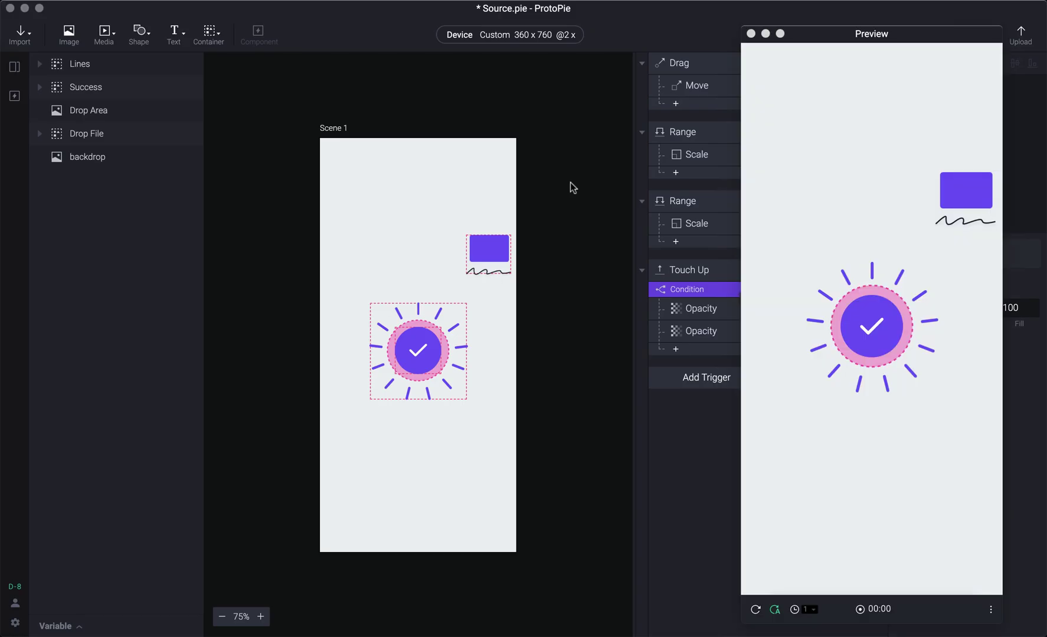
click(89, 69)
Step: Move the Lines and Success groups beneath Drop File in the layer order, keeping backdrop as the lowest layer
click(86, 88)
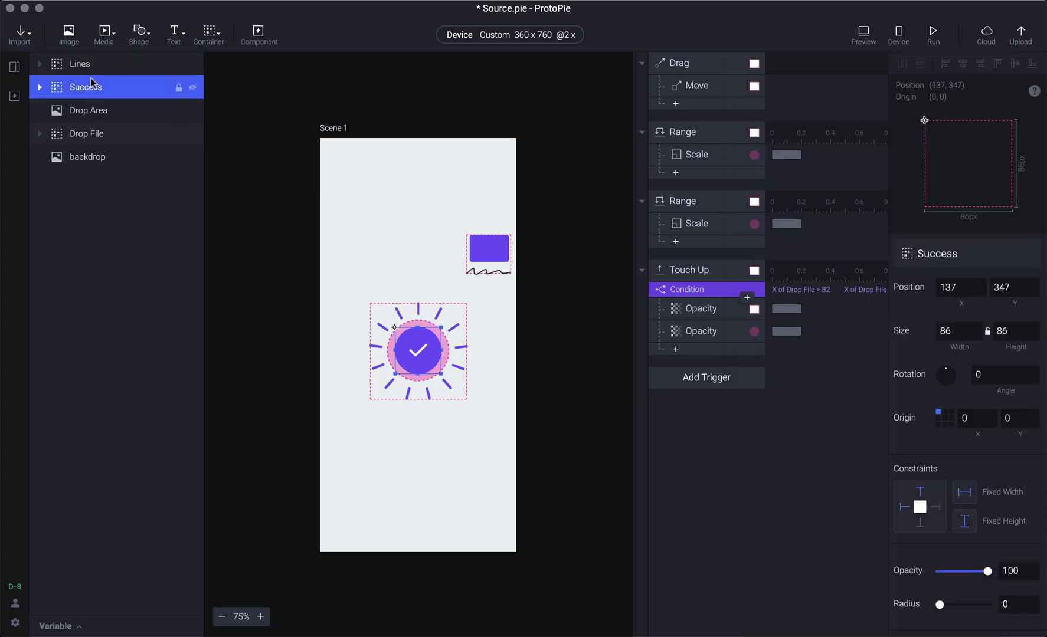
shift+click(93, 67)
key(super+Tab)
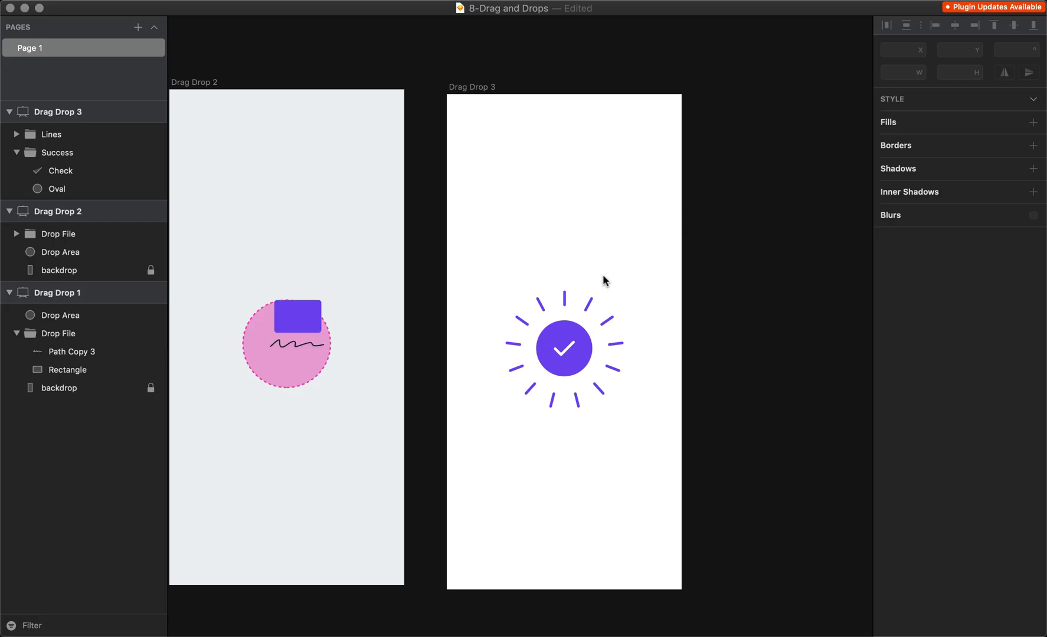
click(550, 362)
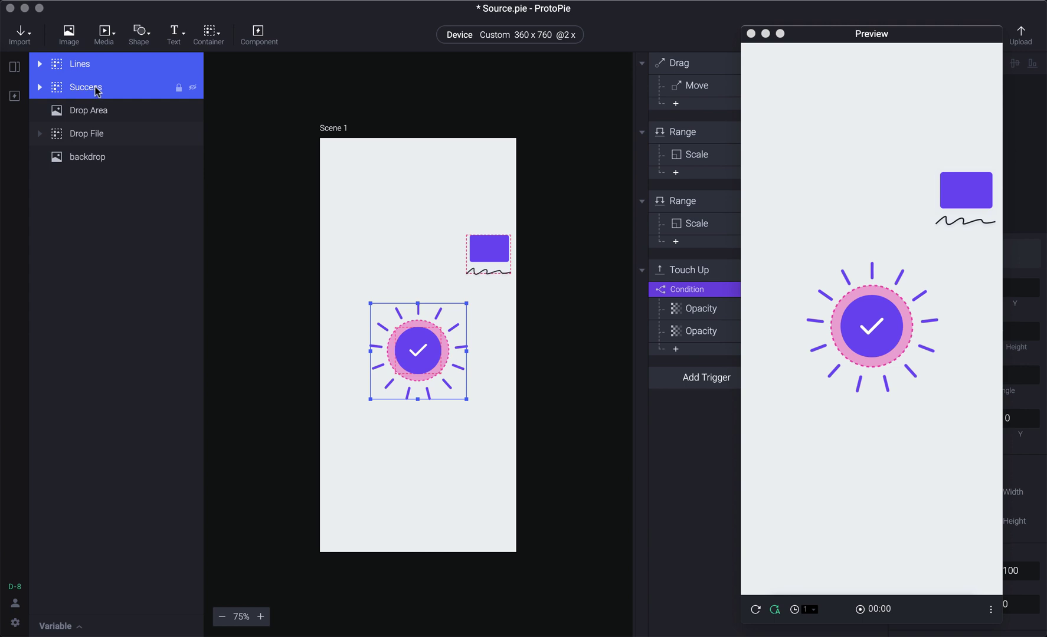
drag(95, 89, 100, 165)
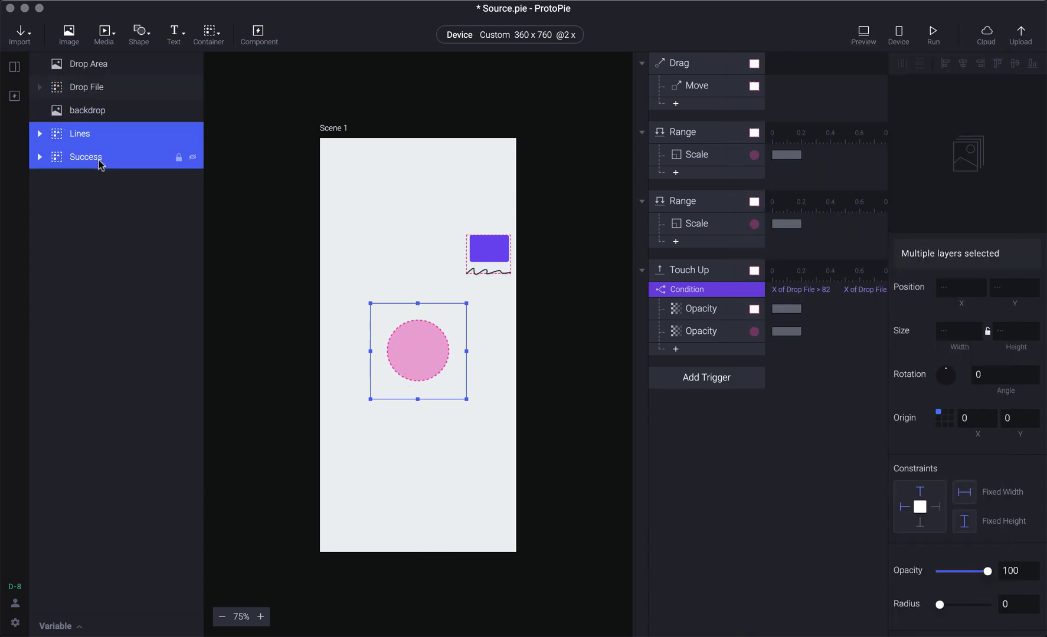
click(88, 110)
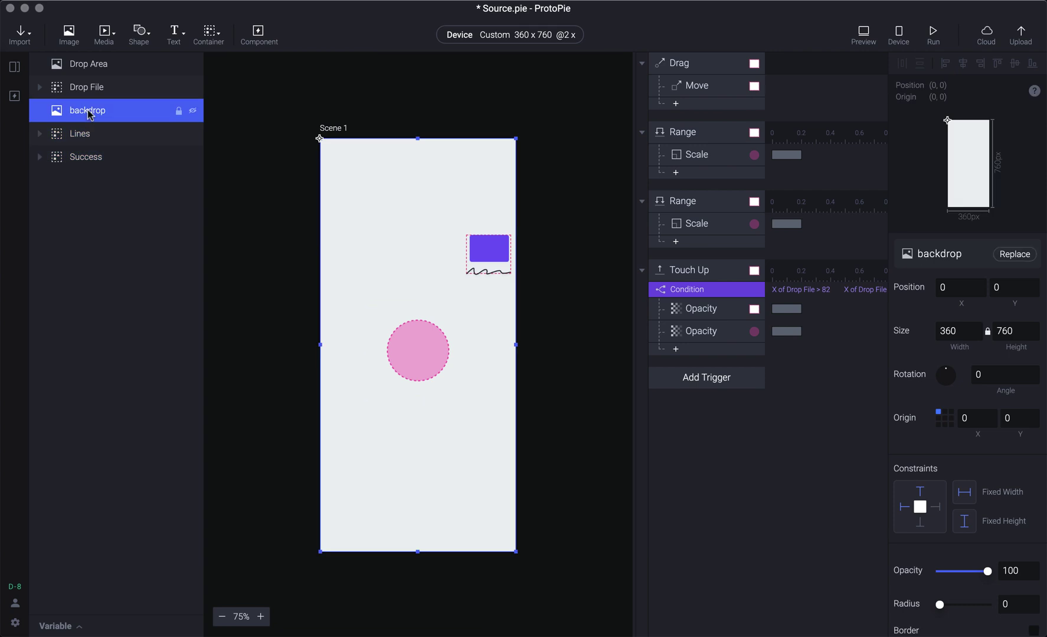
drag(122, 119, 120, 172)
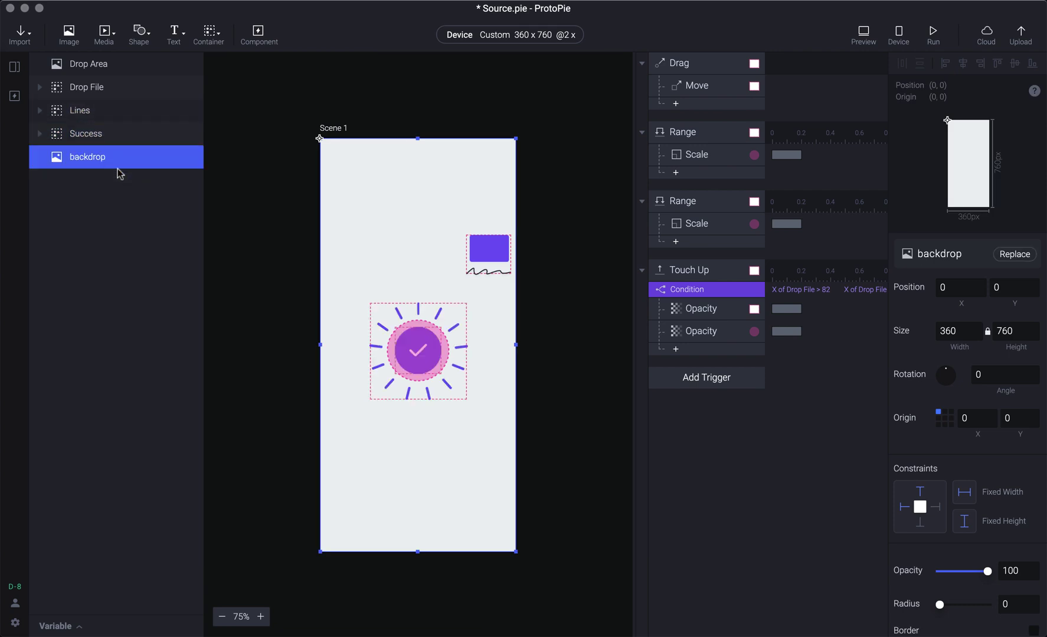
Step: Delete the backdrop layer from Scene 1
click(98, 135)
shift+click(89, 111)
click(108, 158)
key(Delete)
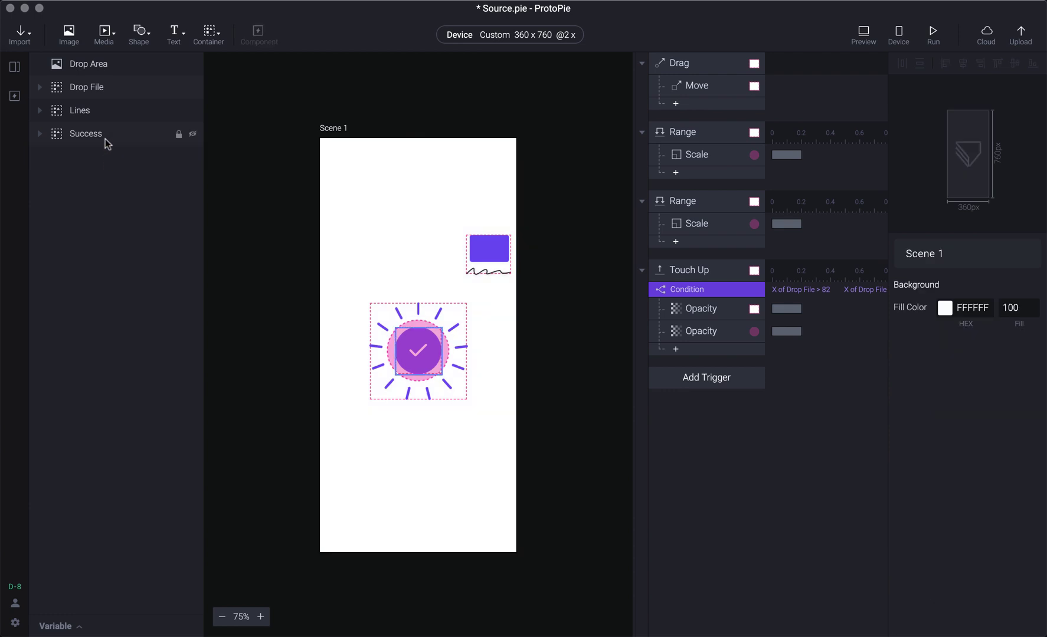
Step: Set the opacity of the Lines and Success groups to 0
click(105, 139)
shift+click(103, 117)
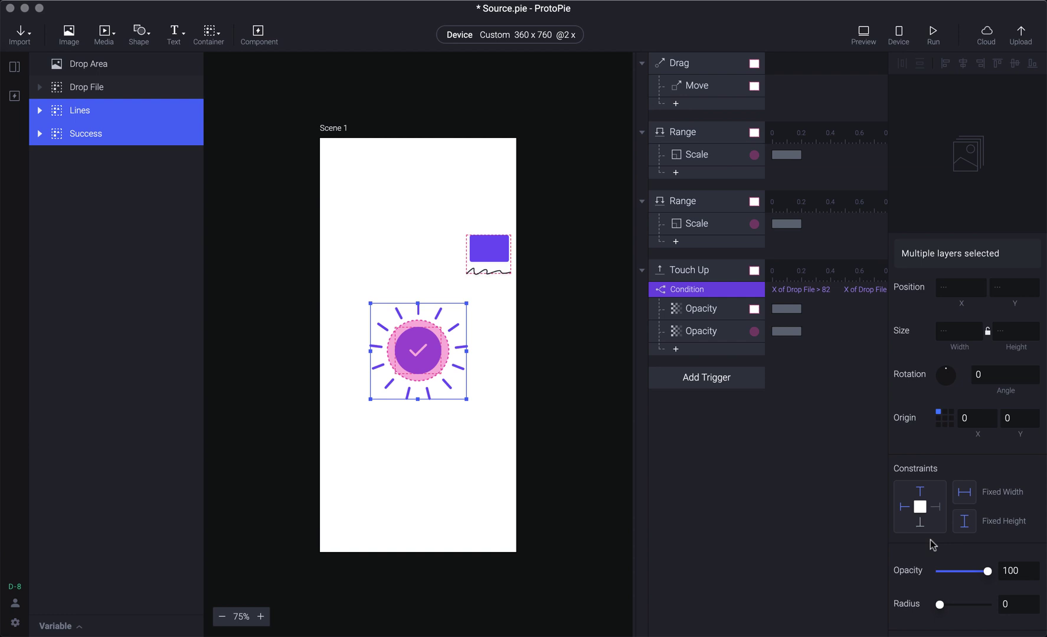
drag(987, 575, 936, 571)
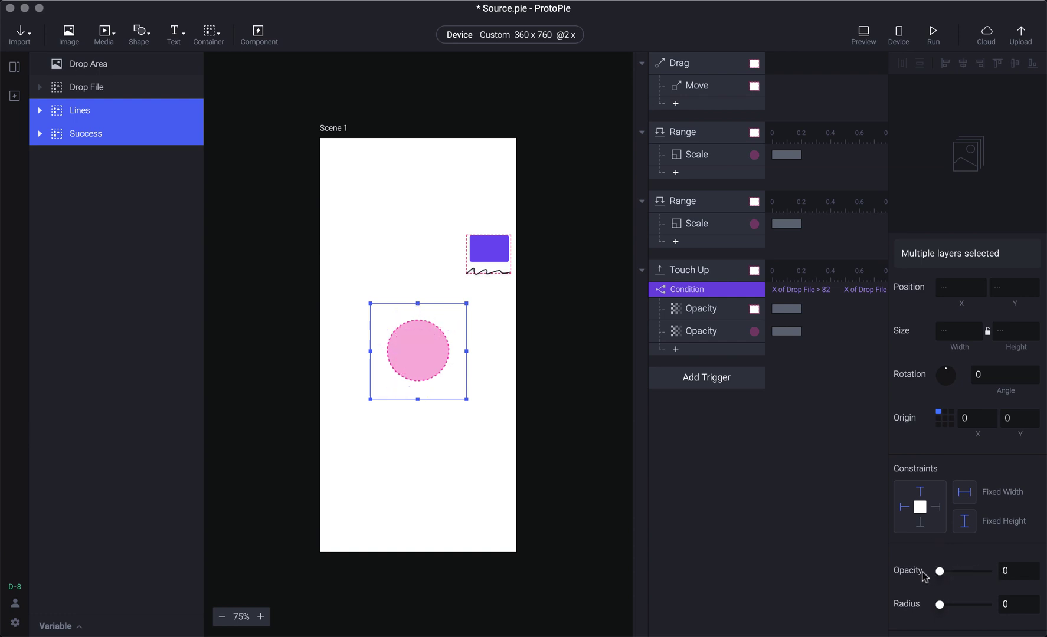
click(566, 287)
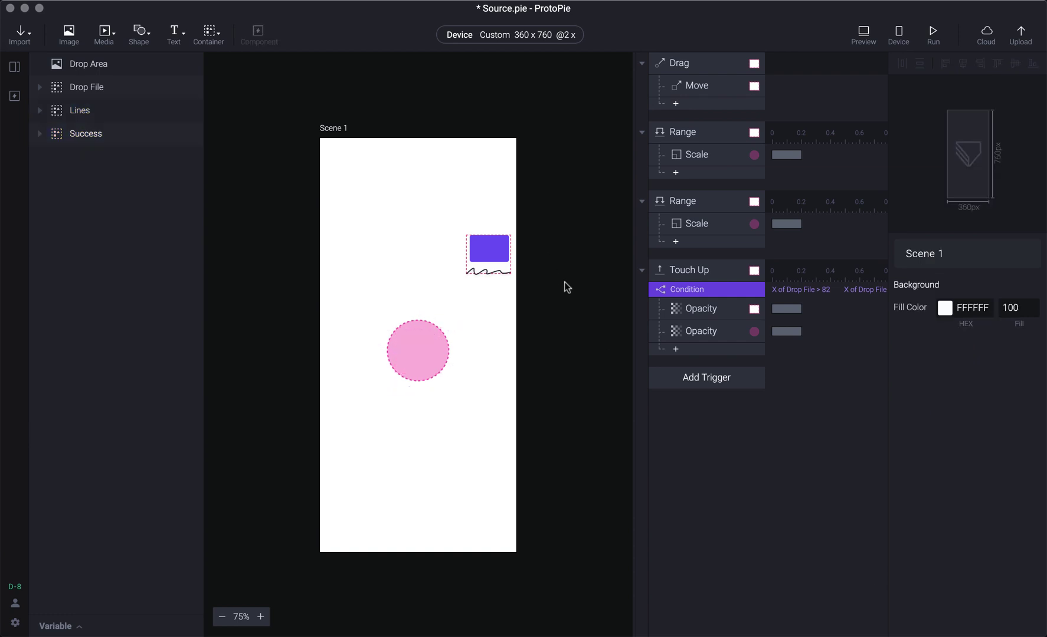
Step: Test dragging the file onto the drop area in the preview with the success graphic hidden, then close the preview
key(super+p)
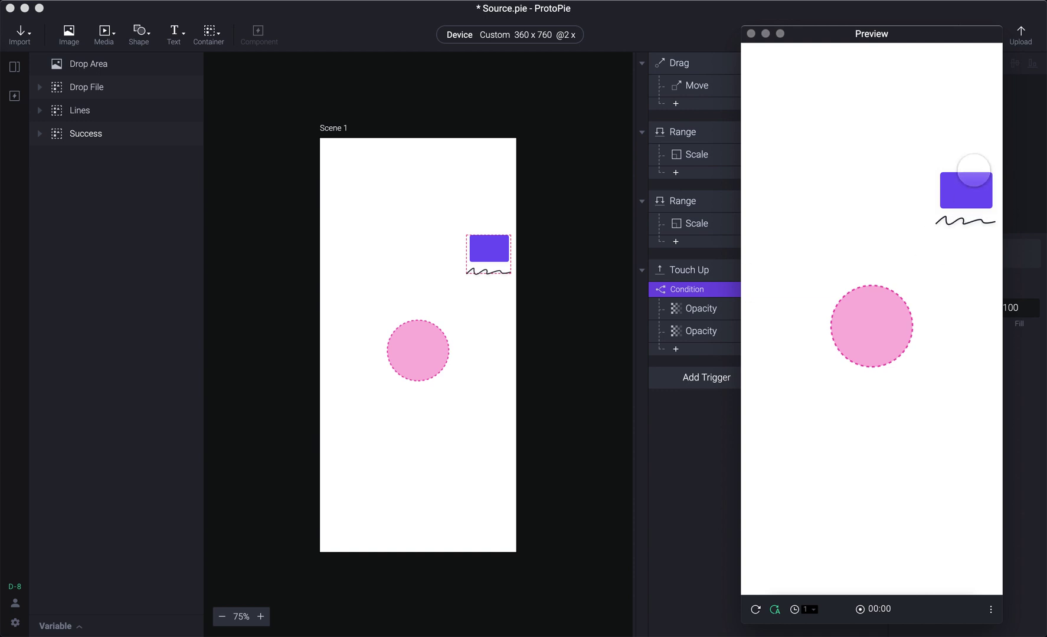
drag(943, 227, 869, 319)
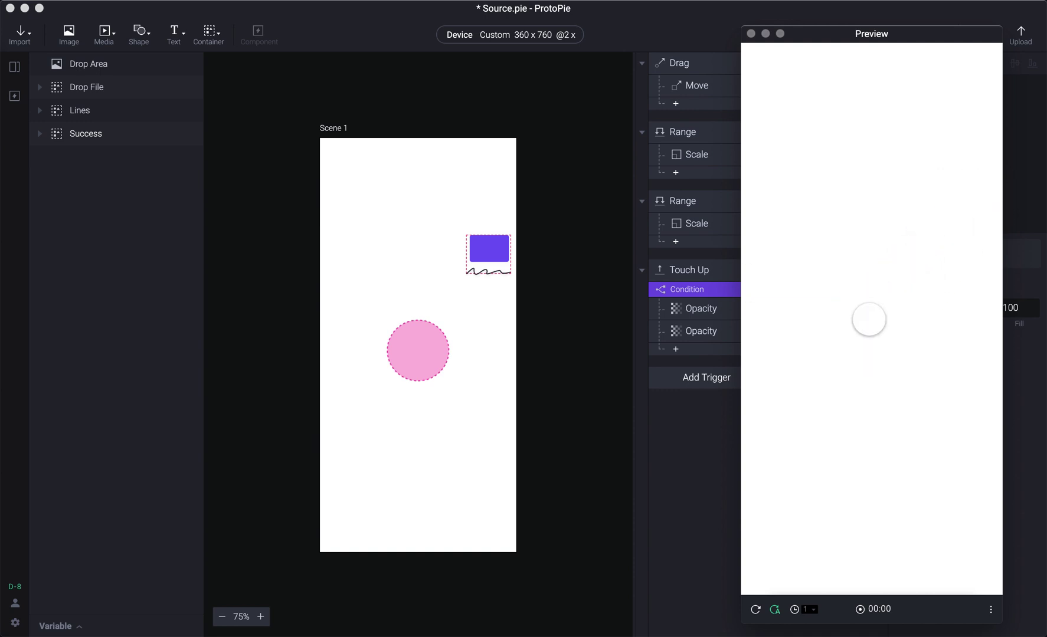
click(556, 367)
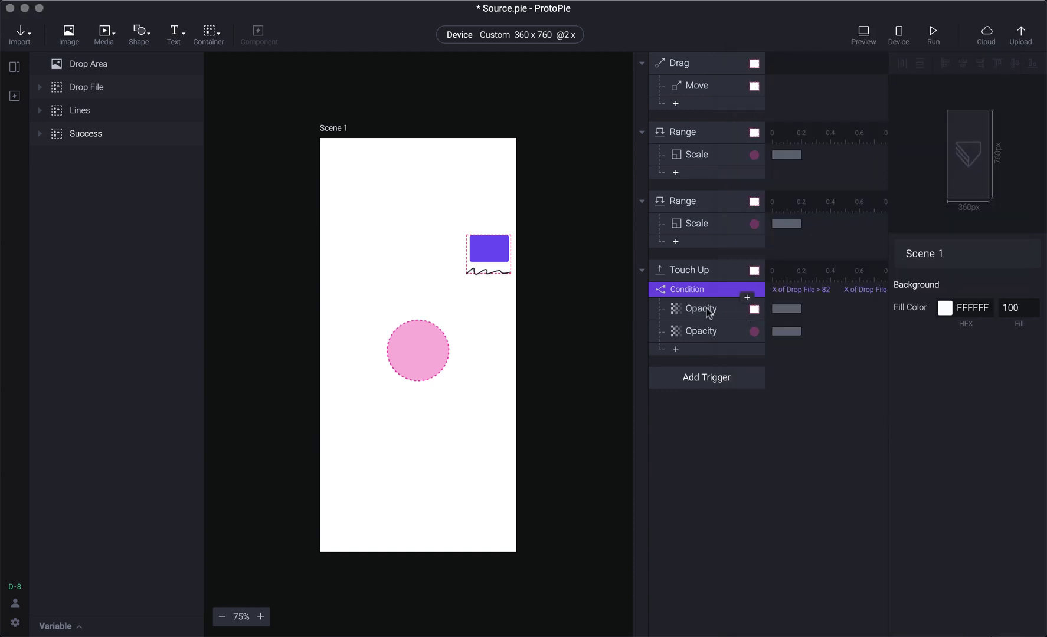
Step: Add an Opacity response under the Touch Up condition and target it at the Lines group
click(700, 331)
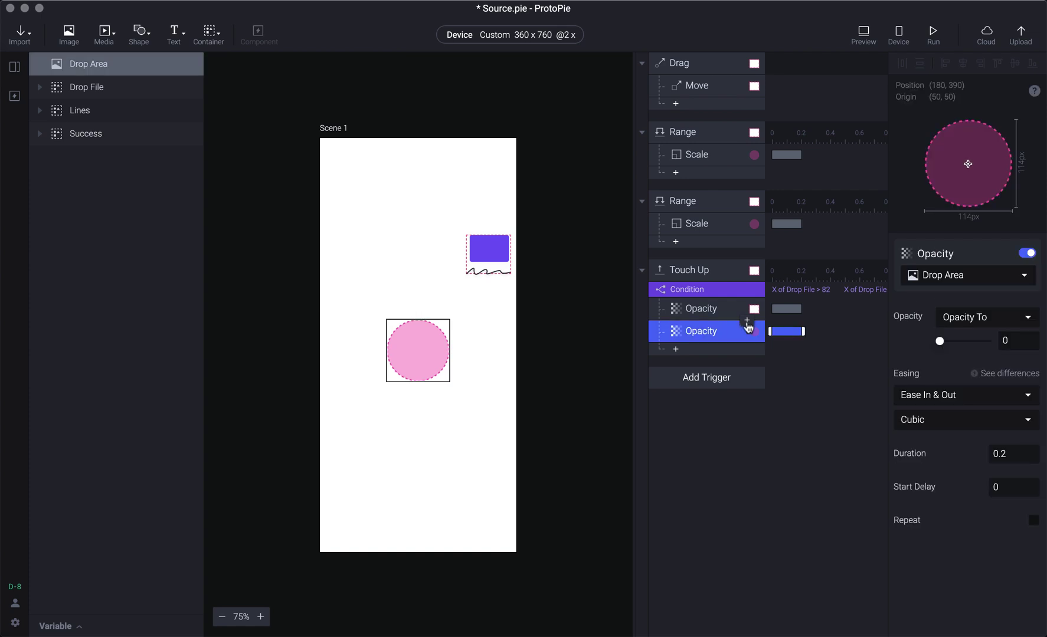
click(706, 353)
click(705, 456)
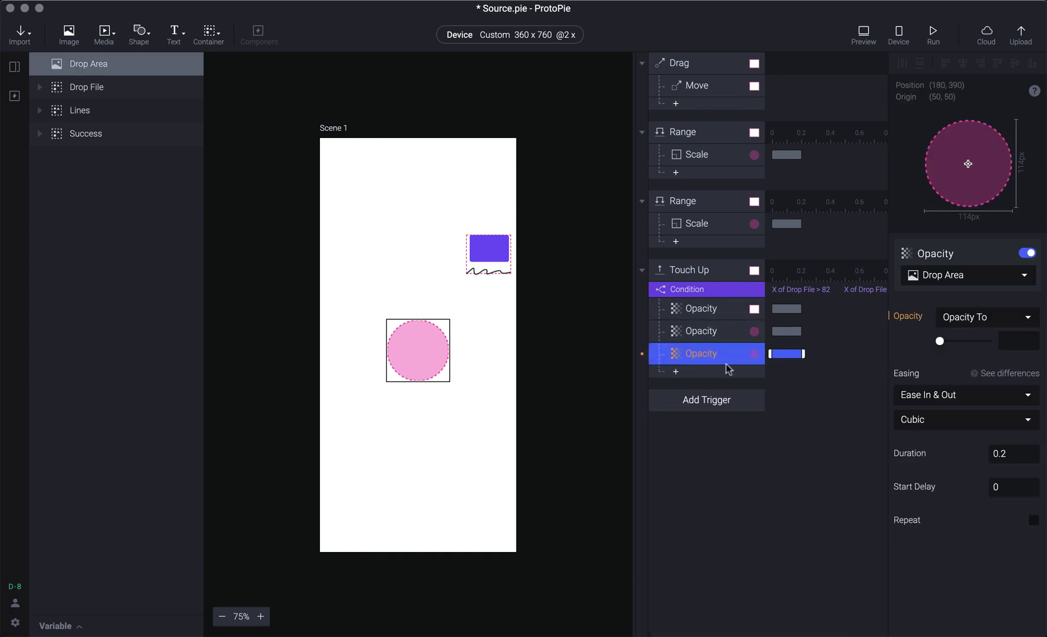
click(994, 282)
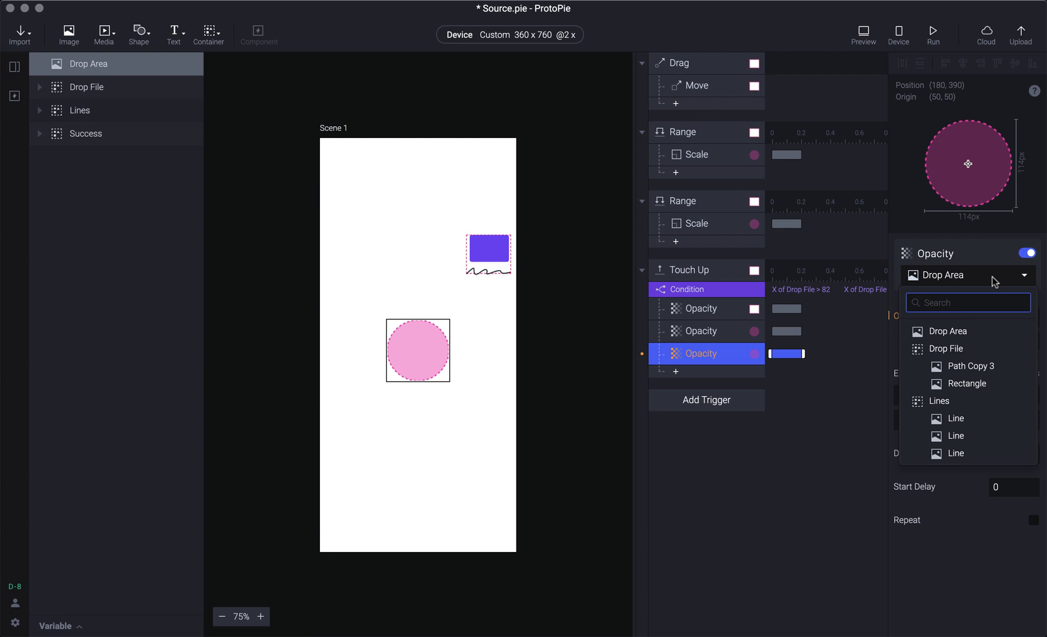
text(lin)
key(Down)
key(Return)
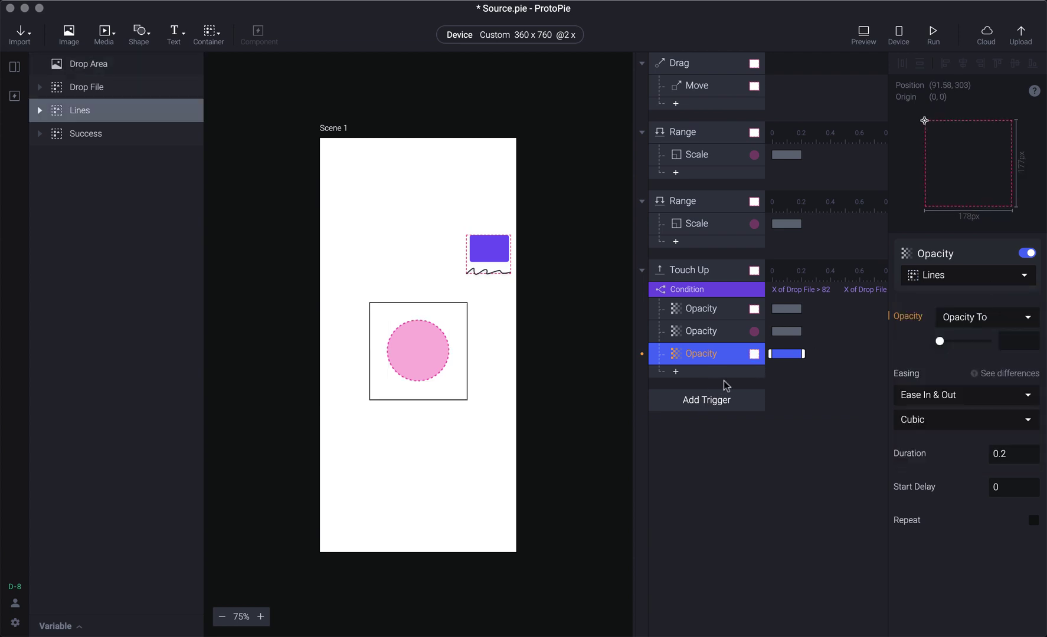
Step: Duplicate the Lines Opacity response and retarget the copy to the Success group
key(super+d)
click(967, 284)
text(su)
key(BackSpace)
key(BackSpace)
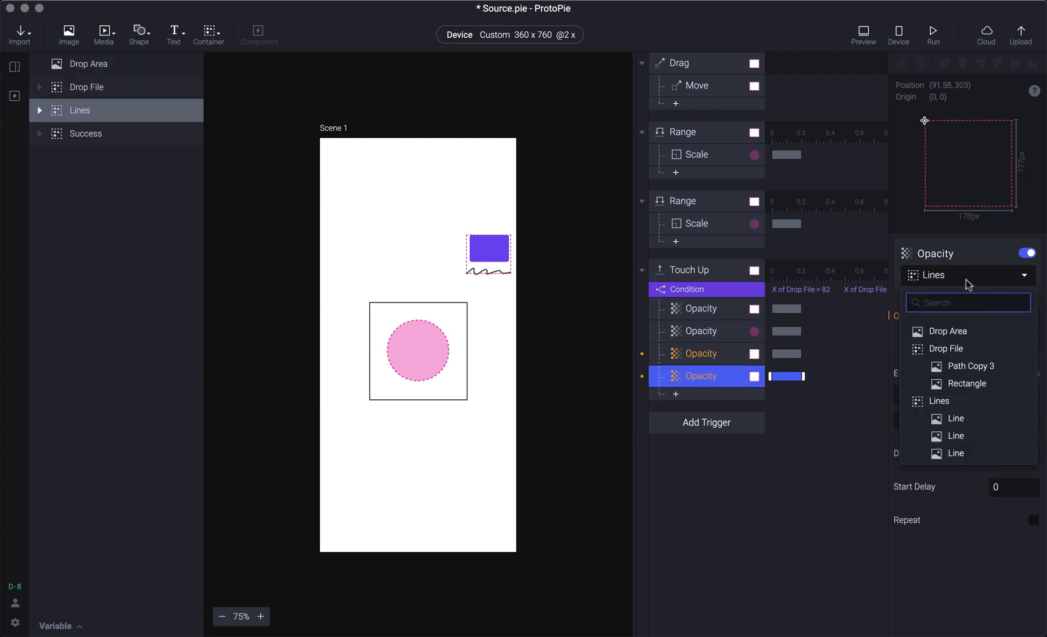
text(suc)
key(Return)
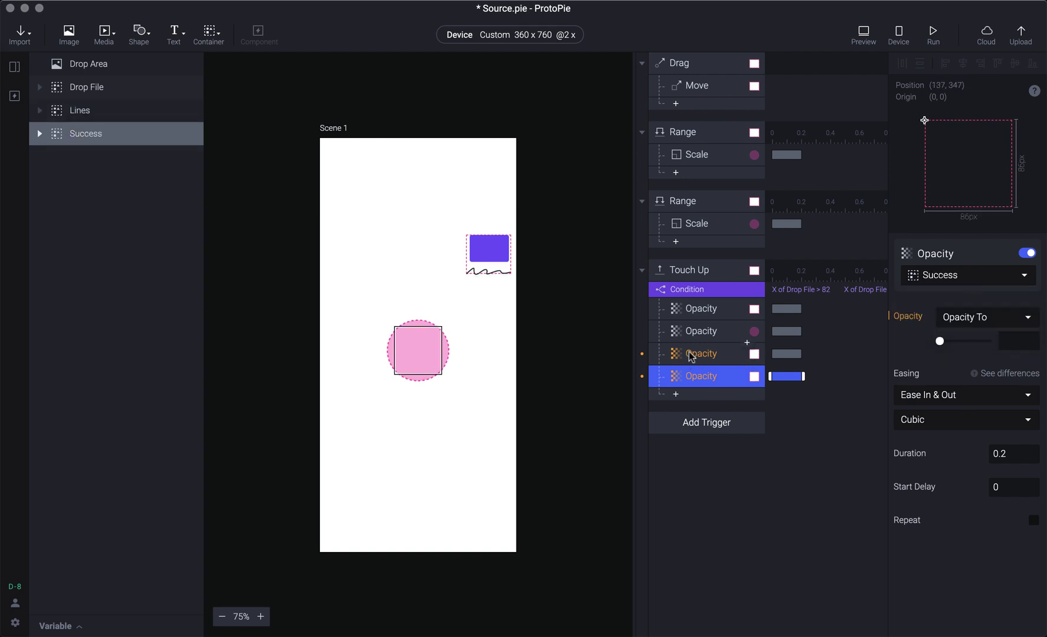
Step: Set the Lines and Success Opacity responses to 100 with a 0.22 start delay, and test the file drop in the preview
shift+click(689, 353)
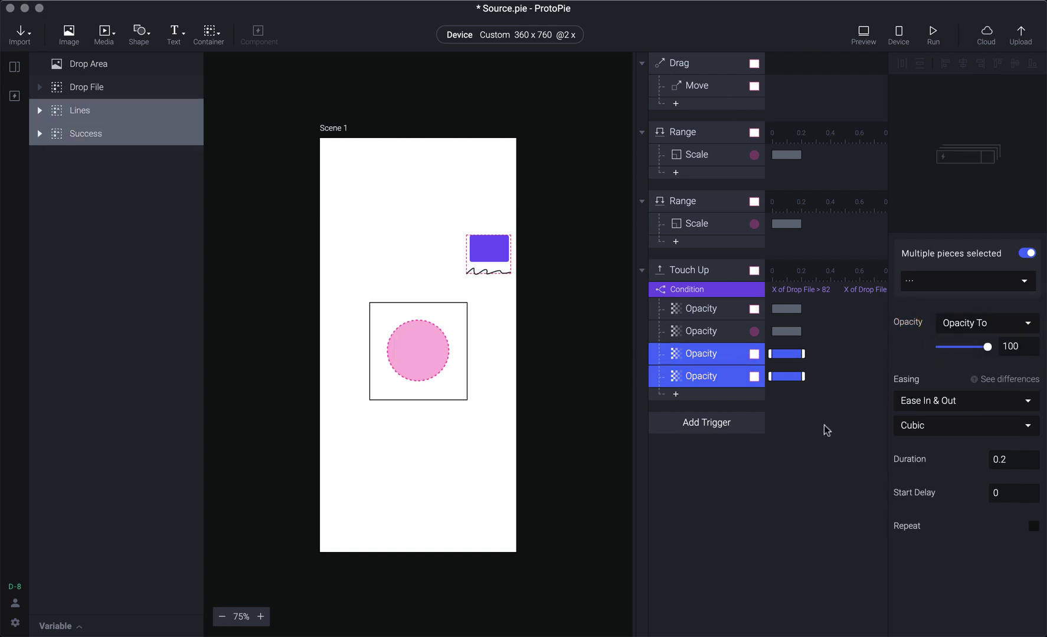
drag(789, 357, 824, 356)
key(super+p)
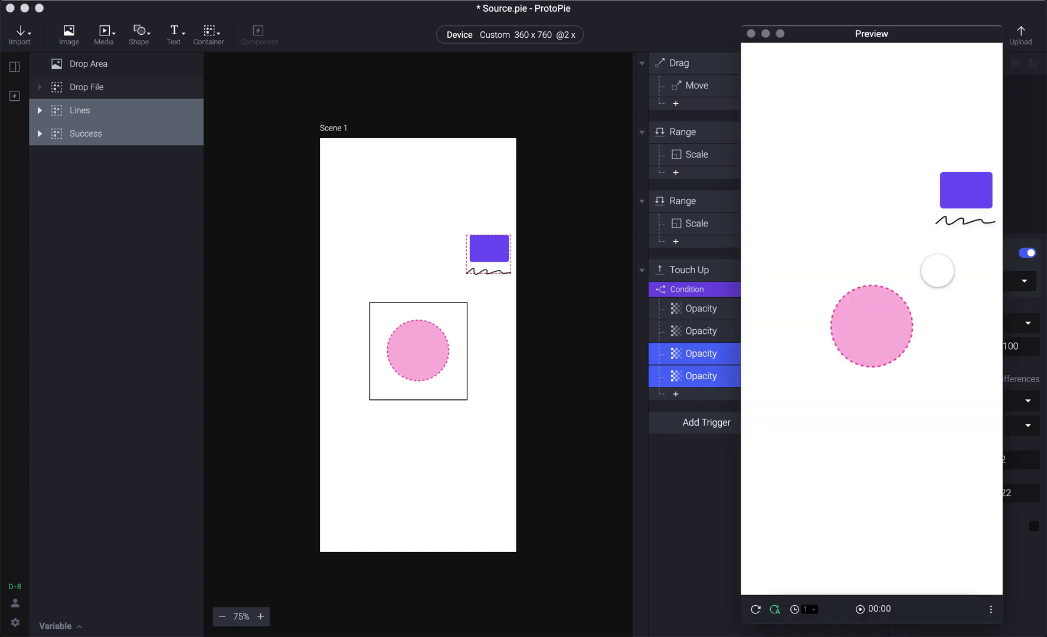
drag(986, 182, 882, 307)
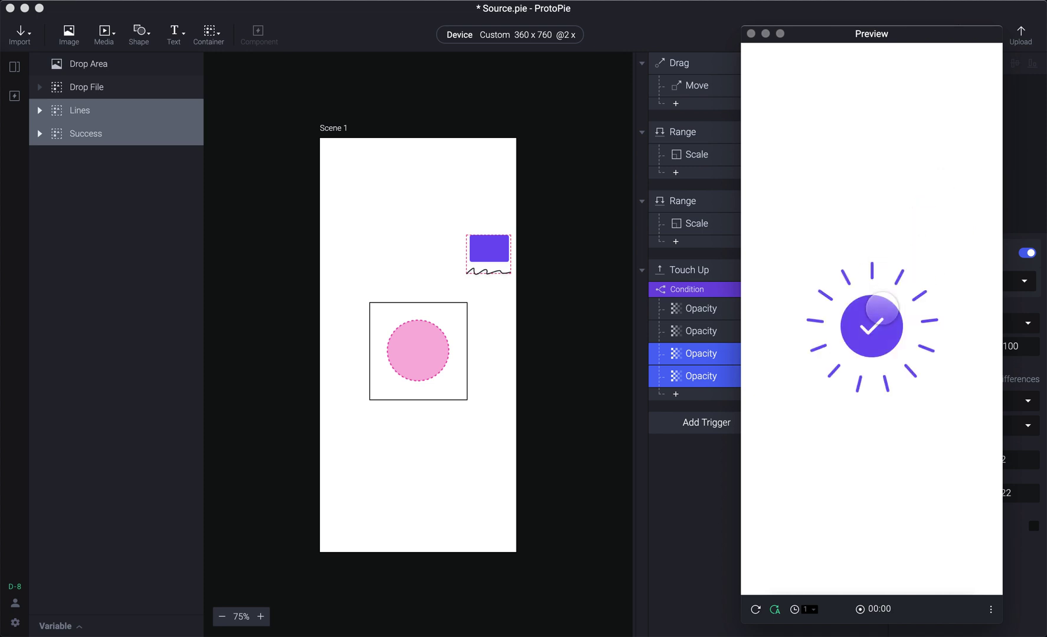
click(702, 497)
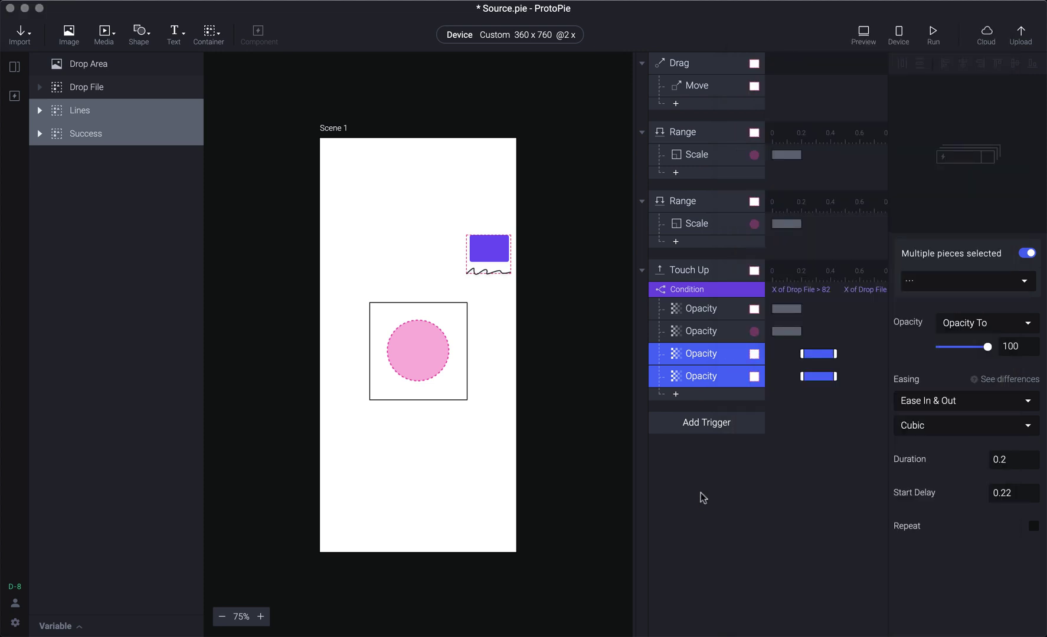
Step: Add a Scale response for the Success group under the Touch Up condition
click(712, 394)
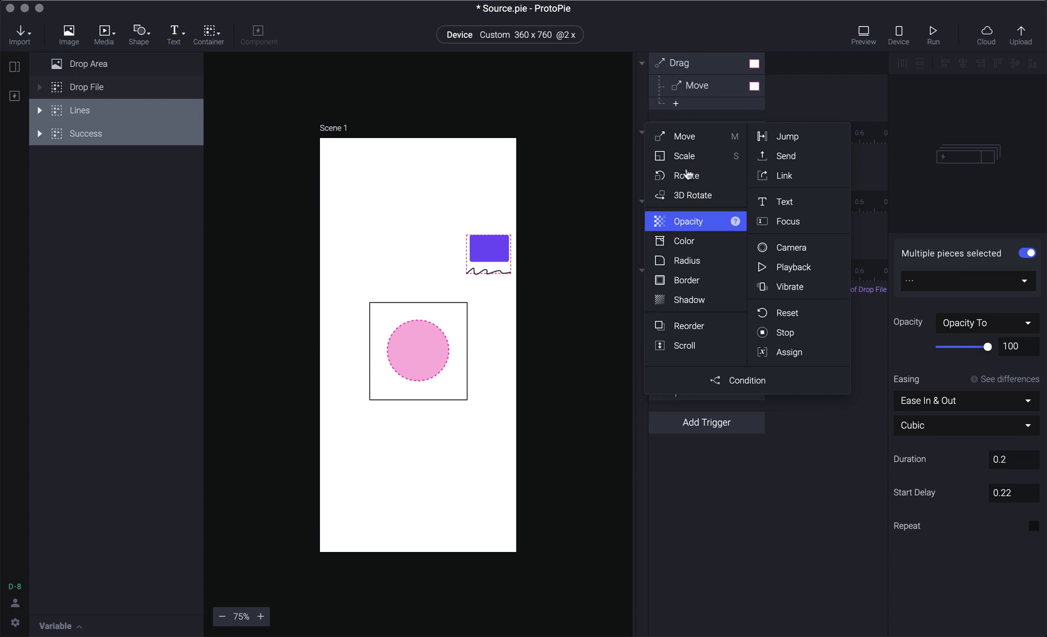
click(702, 156)
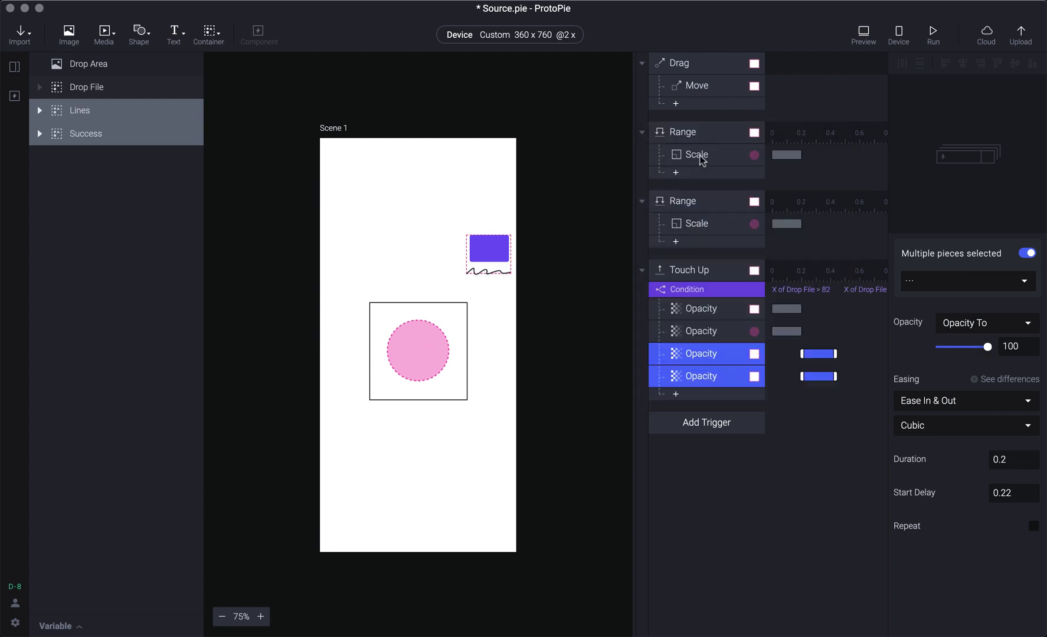
click(971, 276)
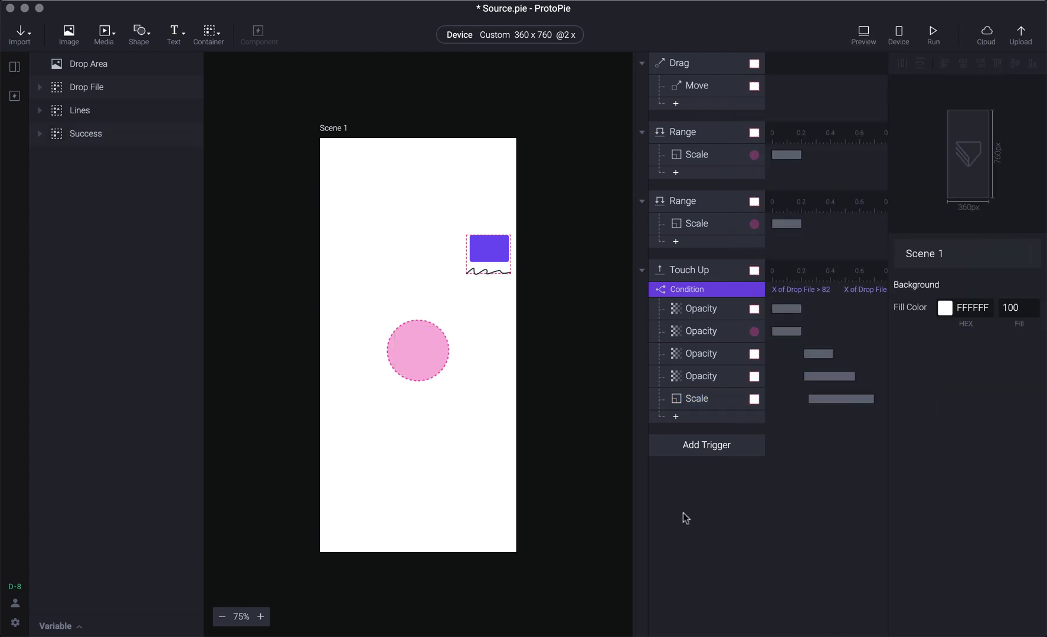
Step: Delete the Lines group's Opacity response from the Touch Up condition and test the file drop in the preview
click(707, 365)
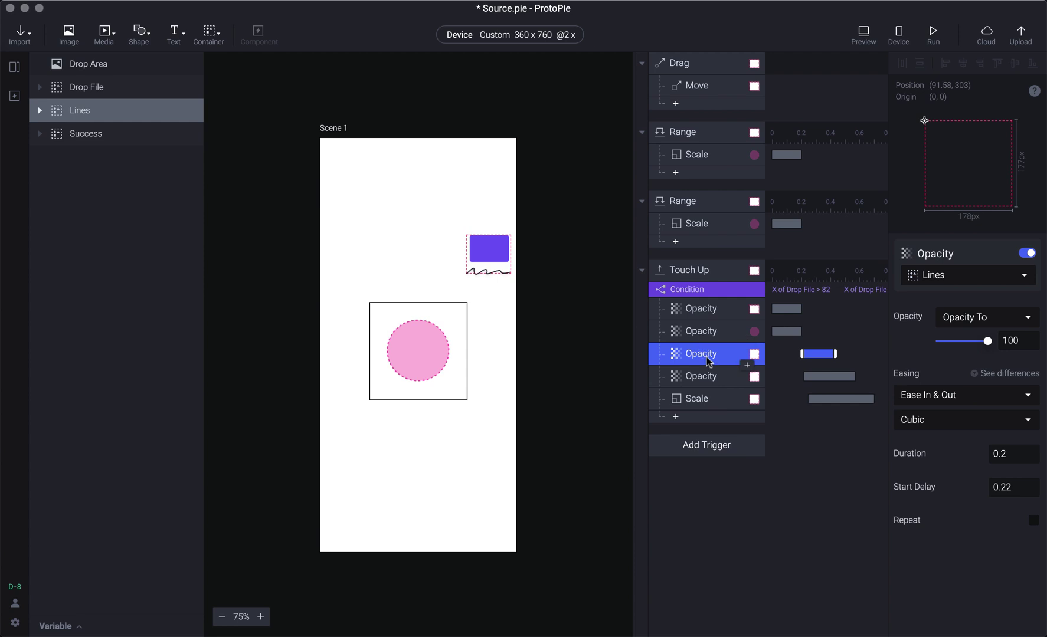
key(Delete)
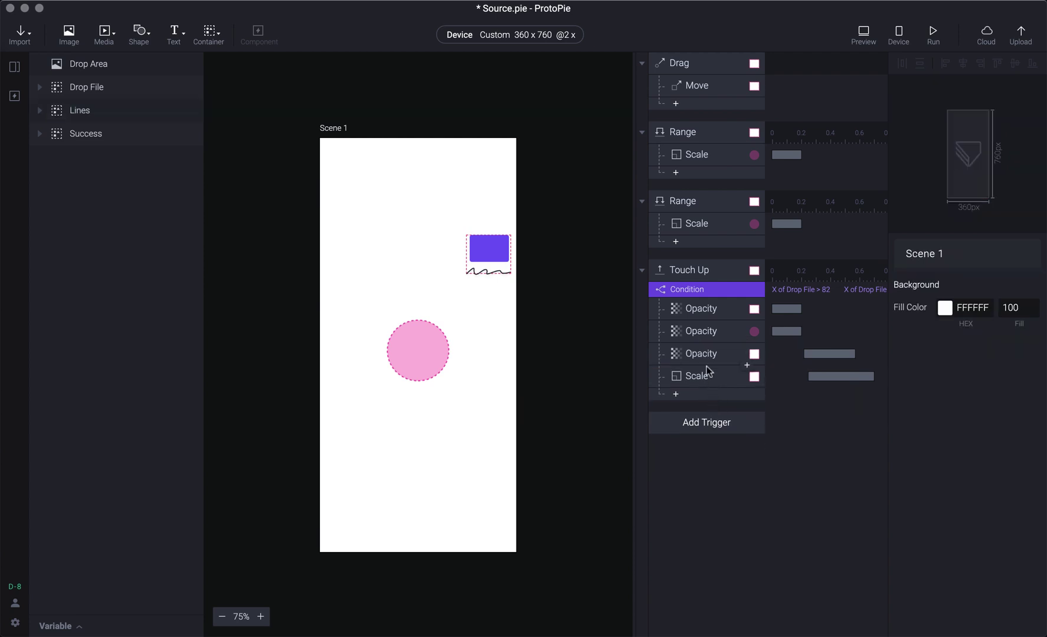
key(super+p)
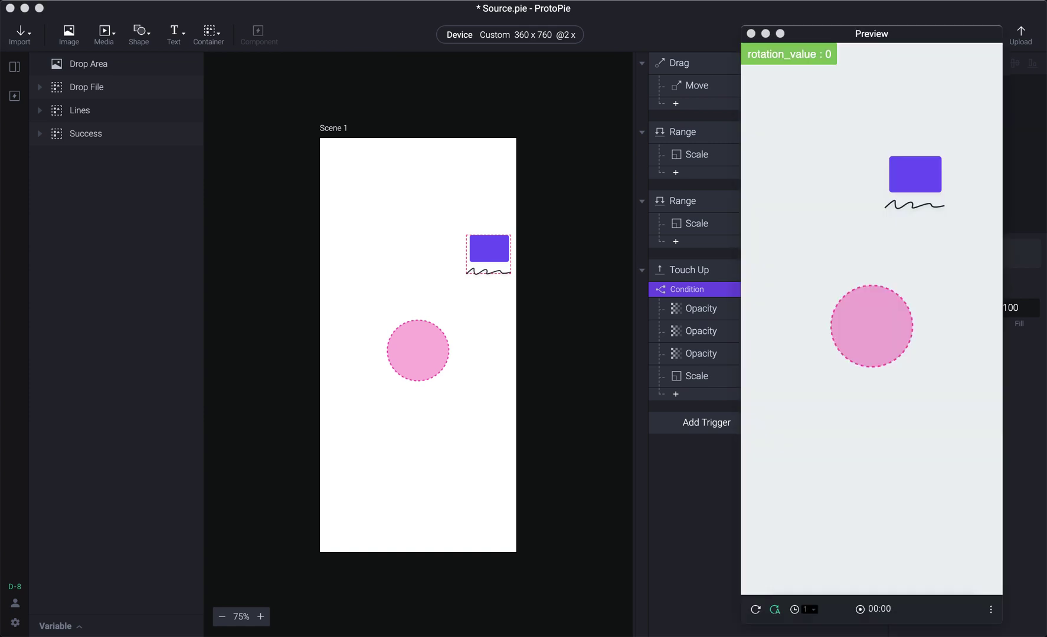
drag(923, 170, 886, 337)
click(707, 358)
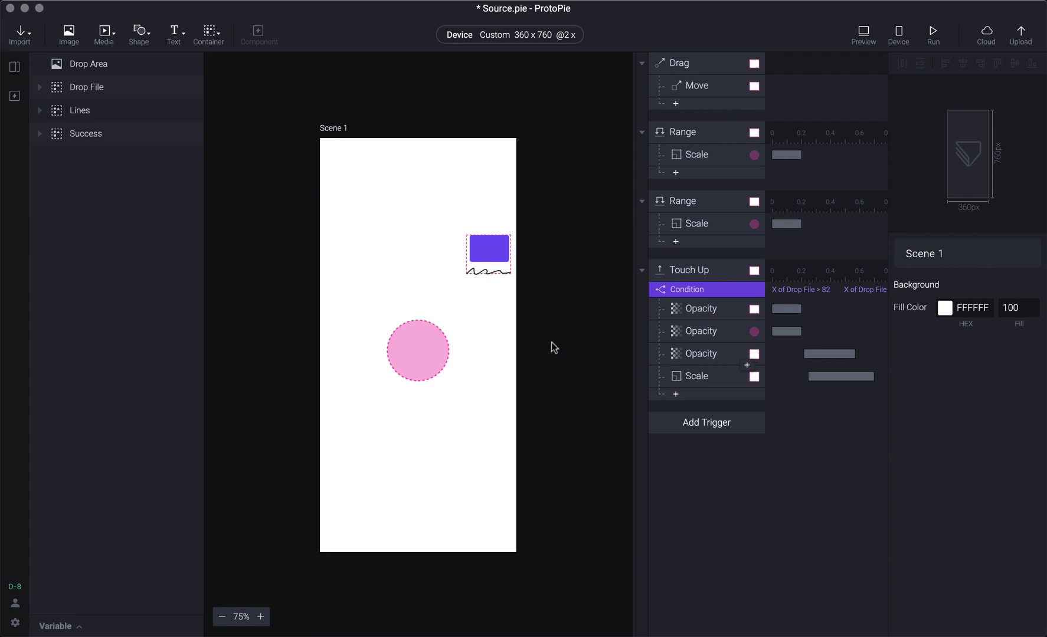
Step: Expand the Lines group and examine its individual Line layers on the canvas
click(409, 351)
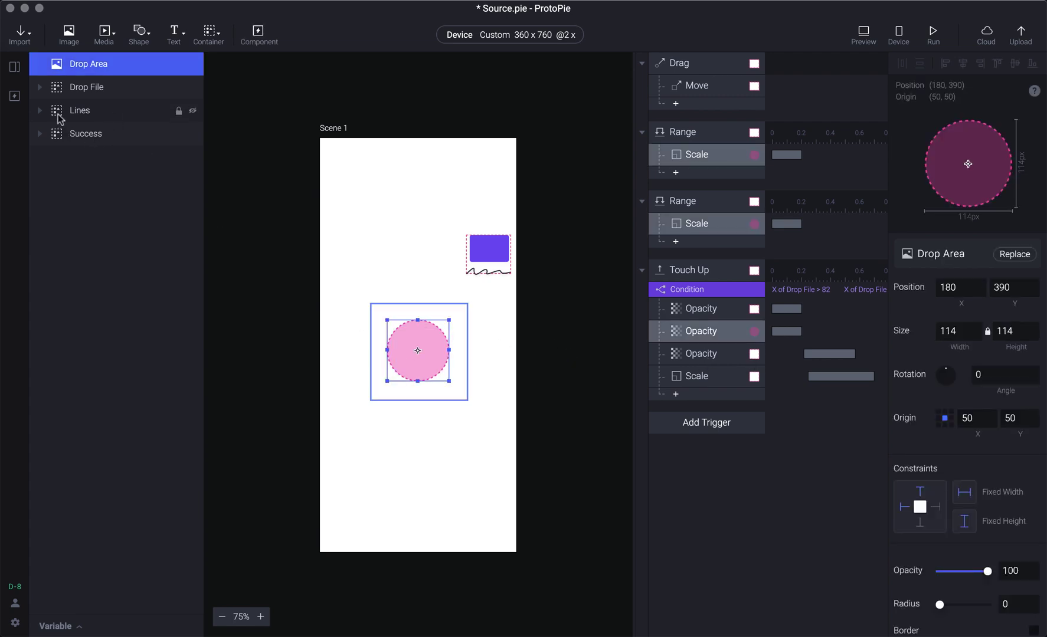
click(63, 111)
click(39, 112)
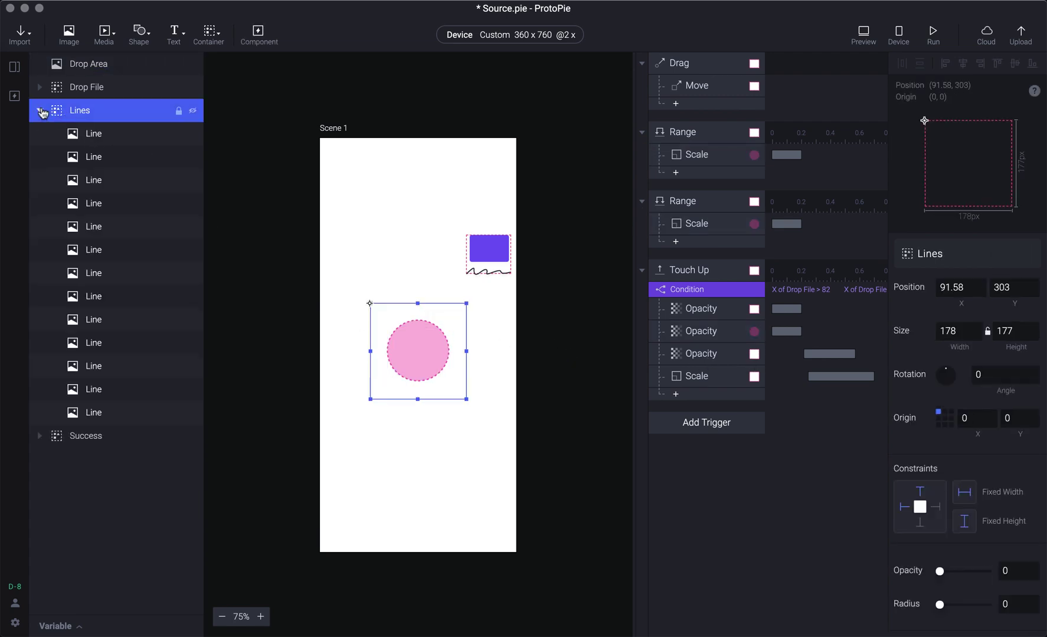
click(97, 134)
click(99, 157)
click(99, 177)
click(99, 230)
click(100, 366)
click(102, 414)
click(86, 112)
Step: Test dropping the file onto the drop area in the preview, then close the preview
key(super+p)
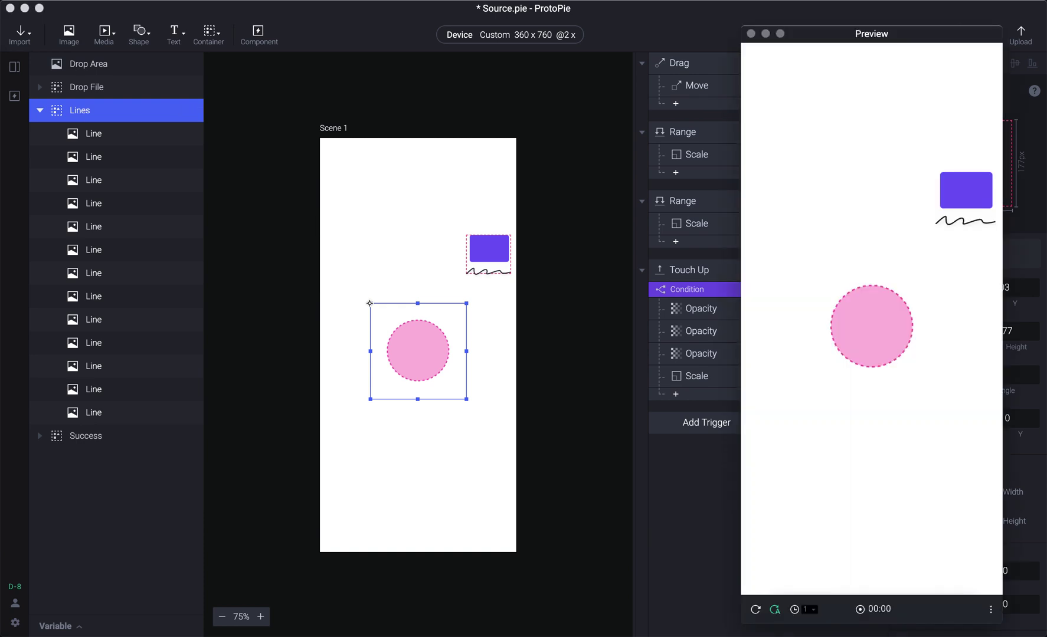
drag(949, 194, 867, 298)
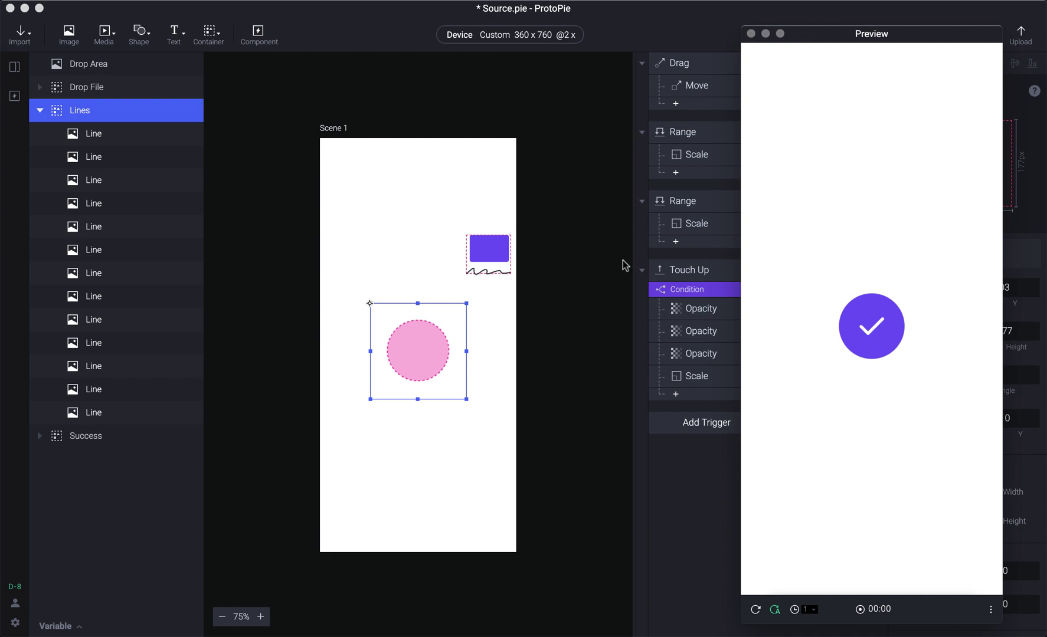
key(super+p)
Step: Group all the Line layers into a container inside the Lines group
scroll(977, 509, down, 5)
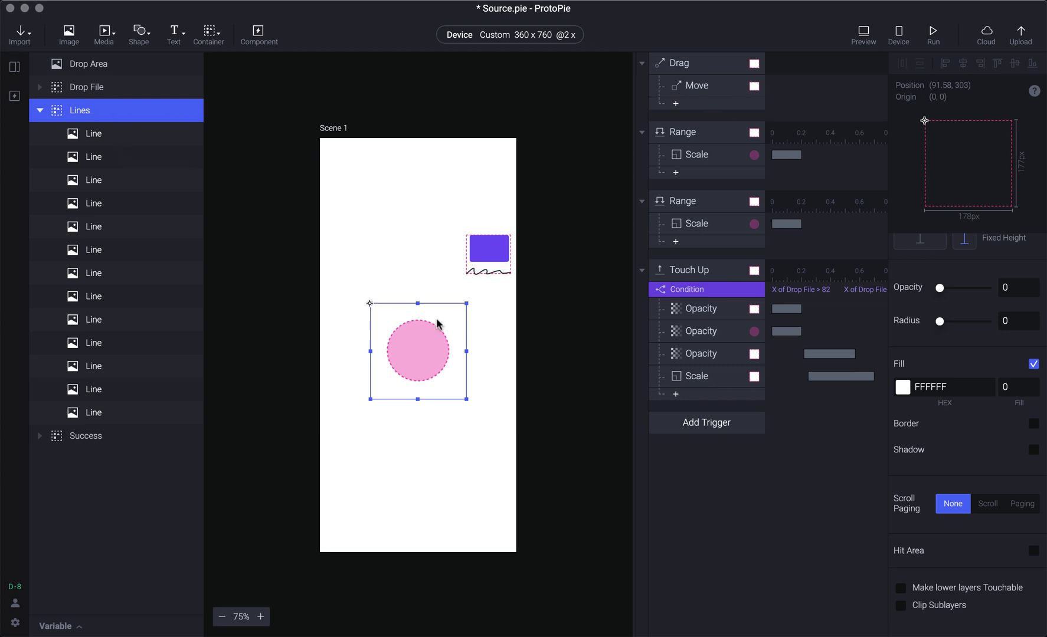
click(114, 142)
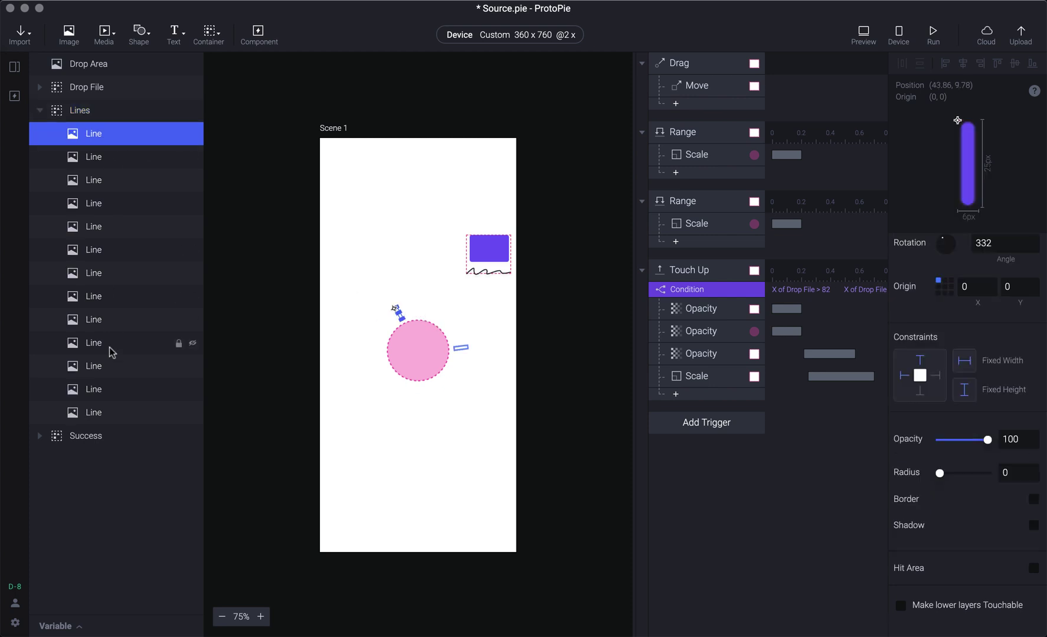
shift+click(110, 412)
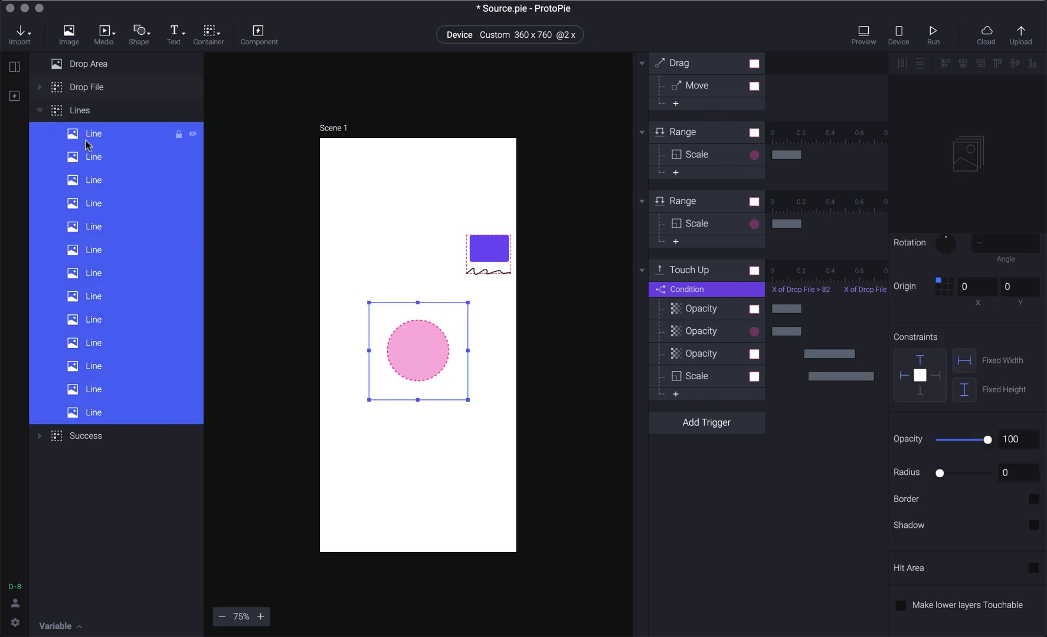
key(super+g)
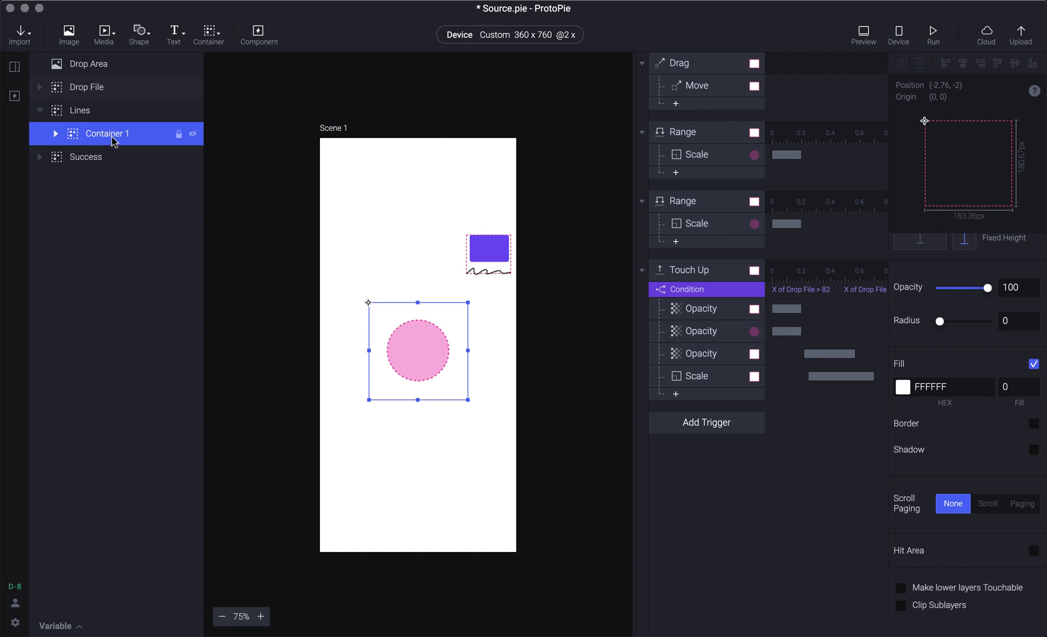
Step: Set the Lines group's origin to its center (50, 50) and its radius to 100
click(95, 112)
key(Down)
click(97, 112)
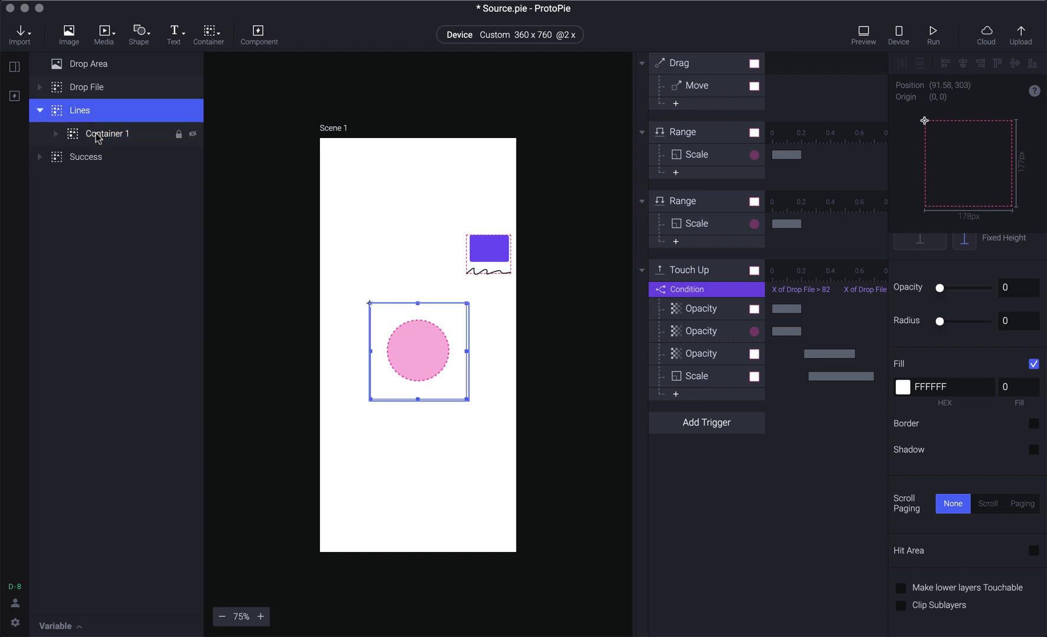
click(56, 134)
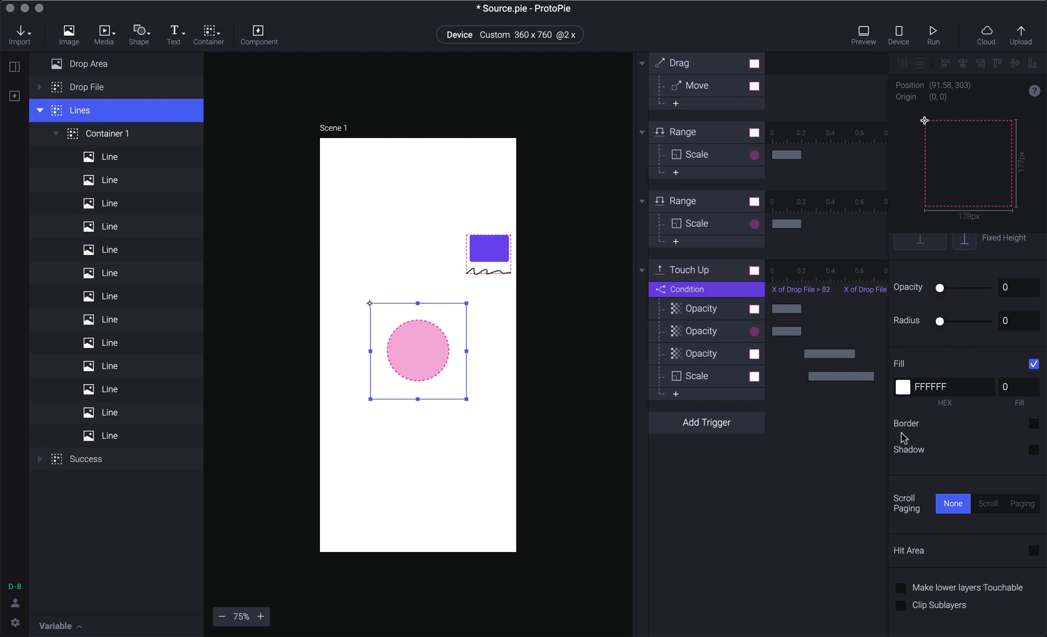
scroll(930, 443, up, 5)
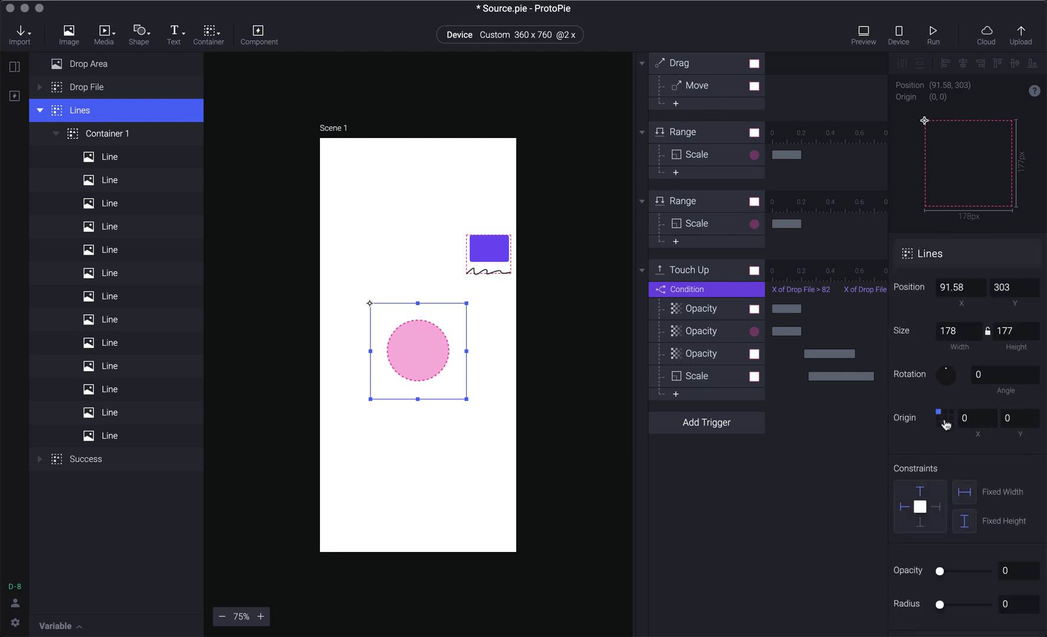
click(945, 418)
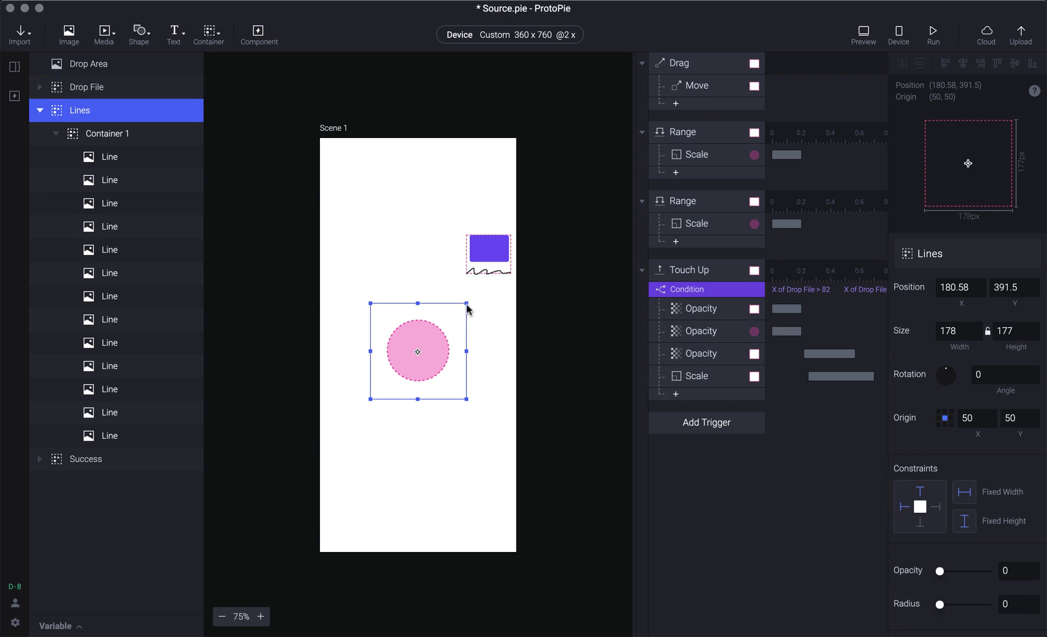
scroll(981, 547, down, 2)
drag(947, 542, 1022, 546)
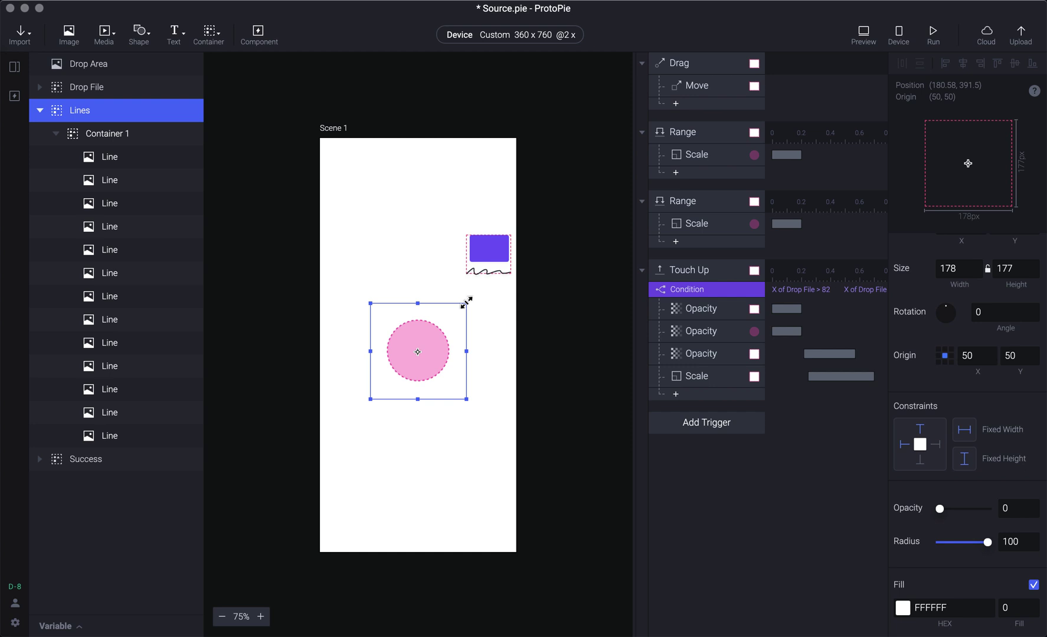
Step: Try to shrink the Lines group around its center to about 90 × 89 px
drag(467, 303, 441, 335)
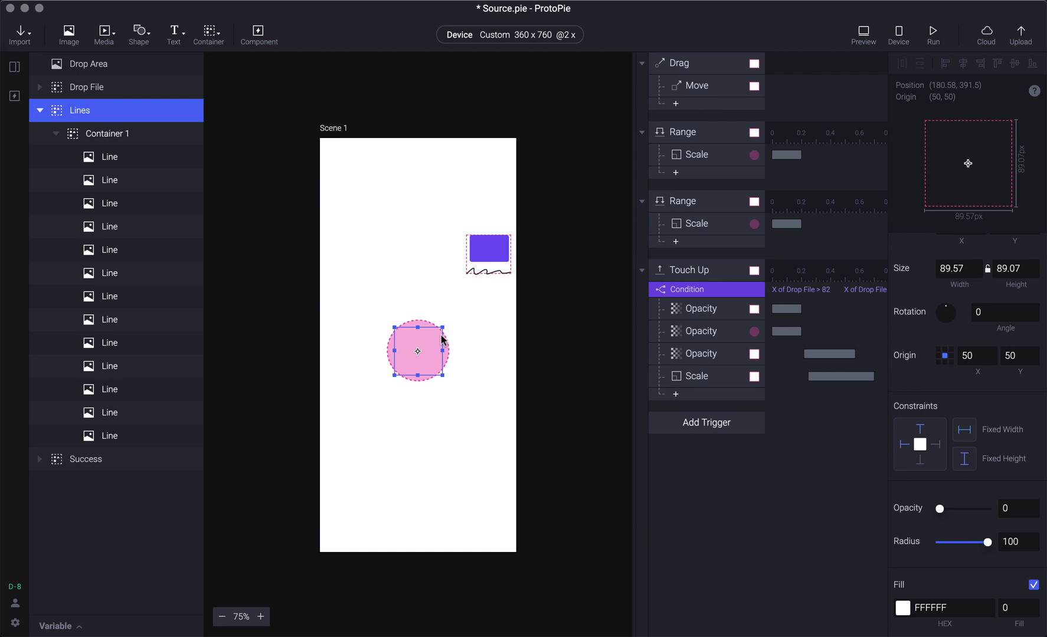
click(113, 134)
key(Escape)
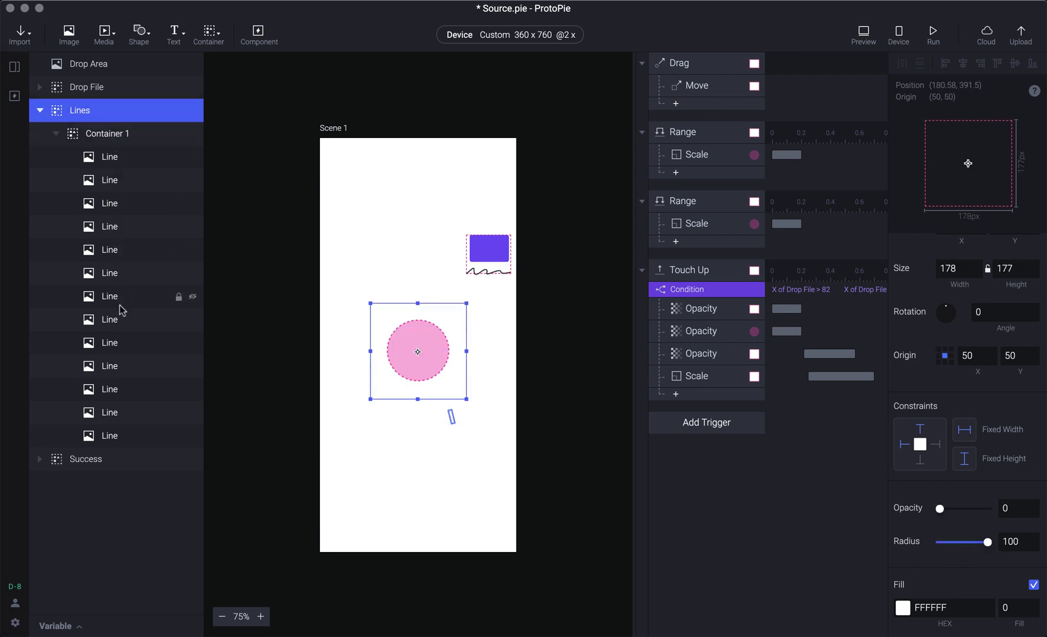
Step: Clear all constraints on Container 1 and the Lines group, and shrink Lines around its center to about 89.5 × 89 px
click(99, 132)
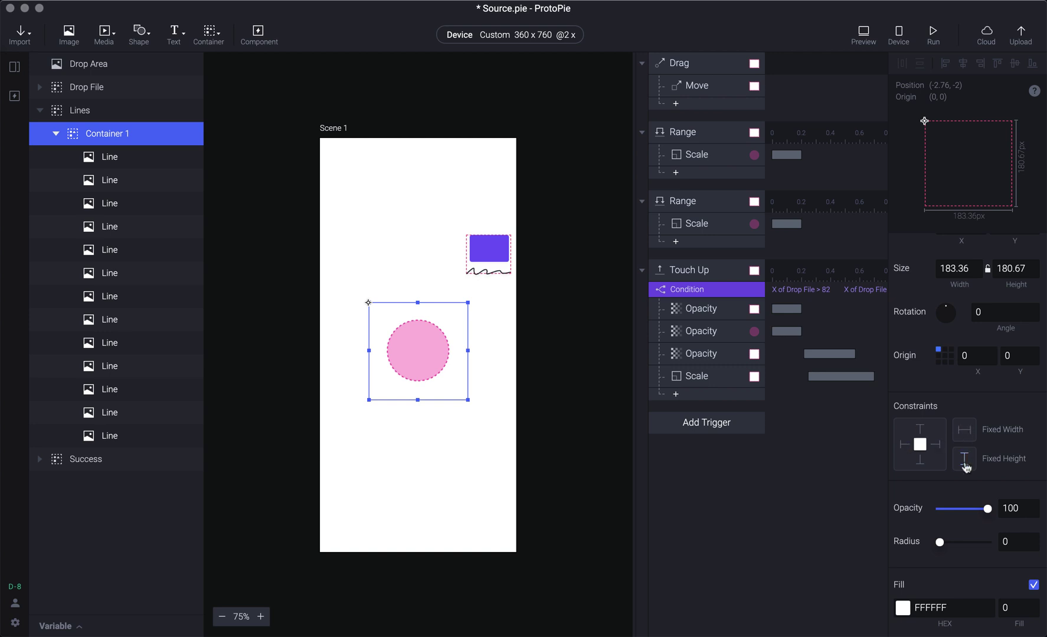
click(117, 110)
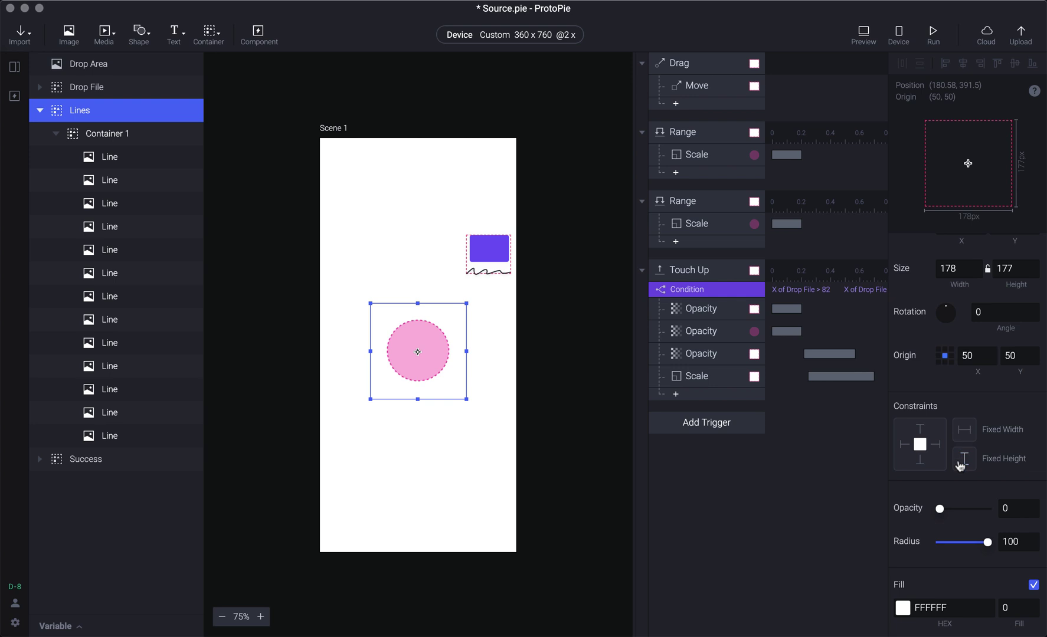
click(110, 133)
click(109, 112)
drag(466, 304, 441, 334)
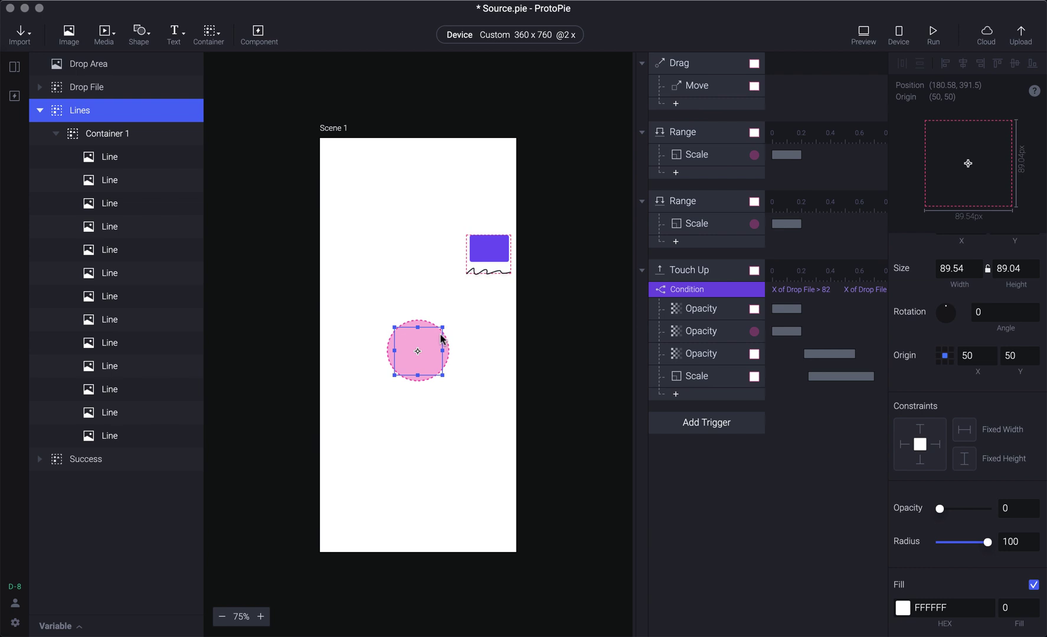
Step: Check Container 1 and its Line layers against the Lines group, and undo the last shrink of the Lines group
click(128, 137)
click(124, 158)
click(123, 188)
click(128, 233)
click(127, 273)
click(112, 110)
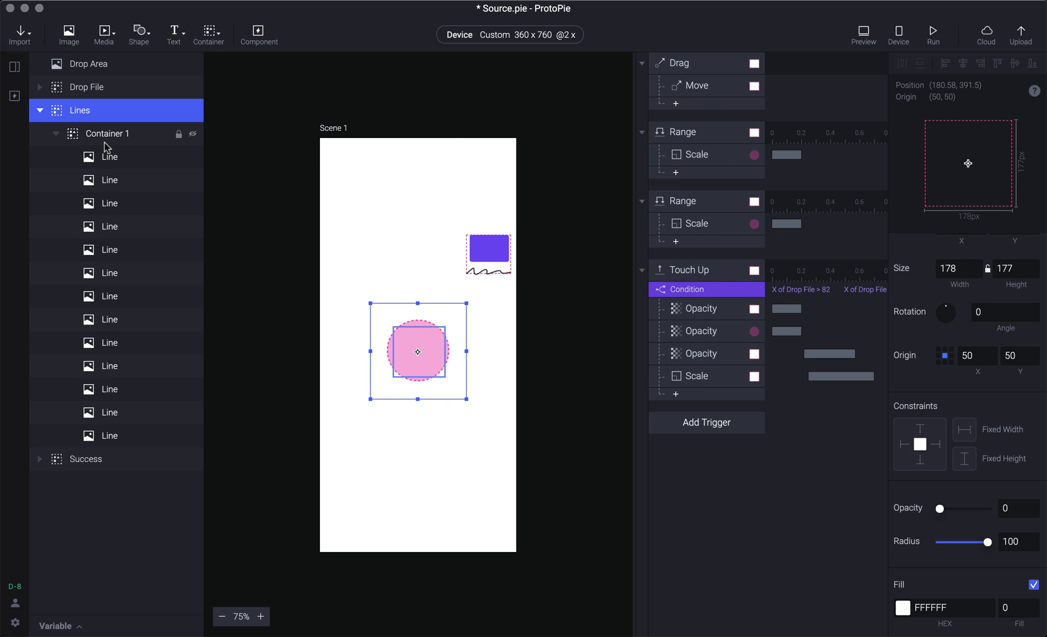
Step: Enable the Fixed Width and Fixed Height constraints on both Container 1 and the Lines group
click(112, 134)
key(super+p)
key(super+w)
click(688, 467)
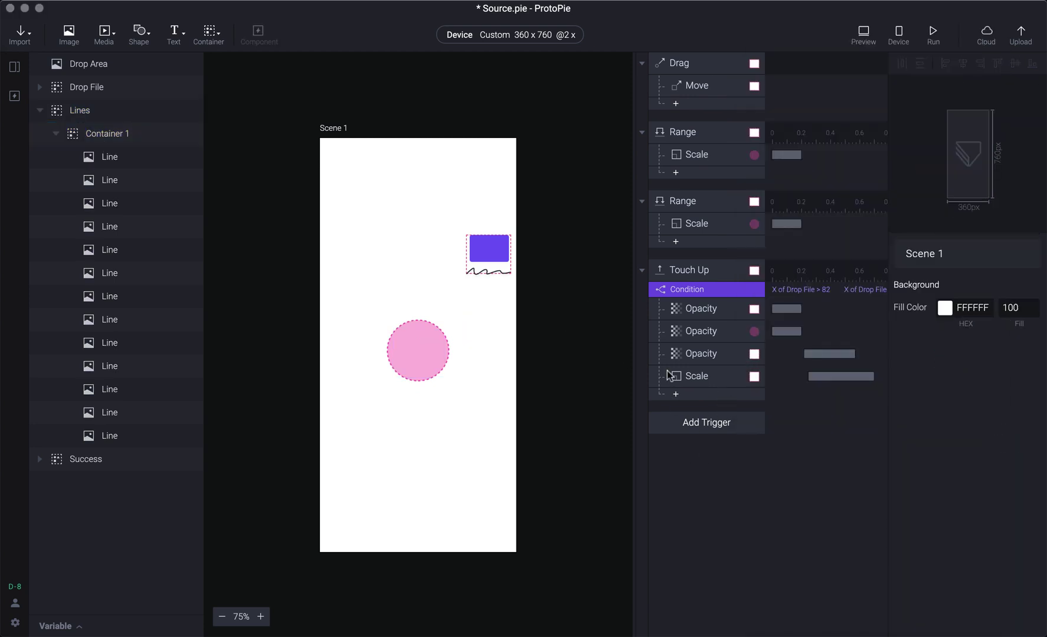
click(411, 338)
click(396, 308)
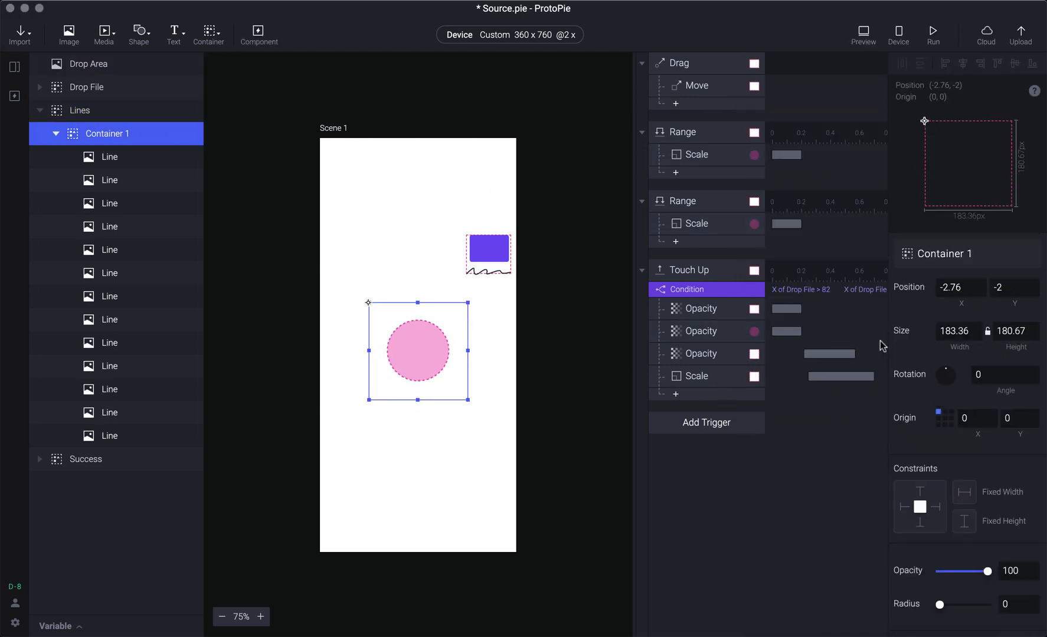
click(964, 531)
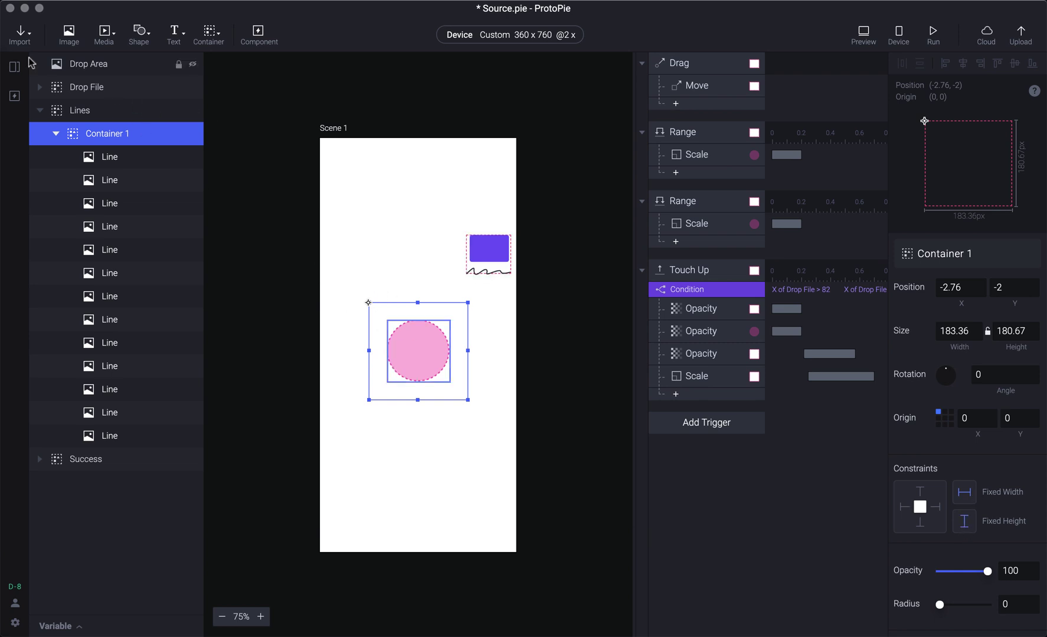
click(108, 116)
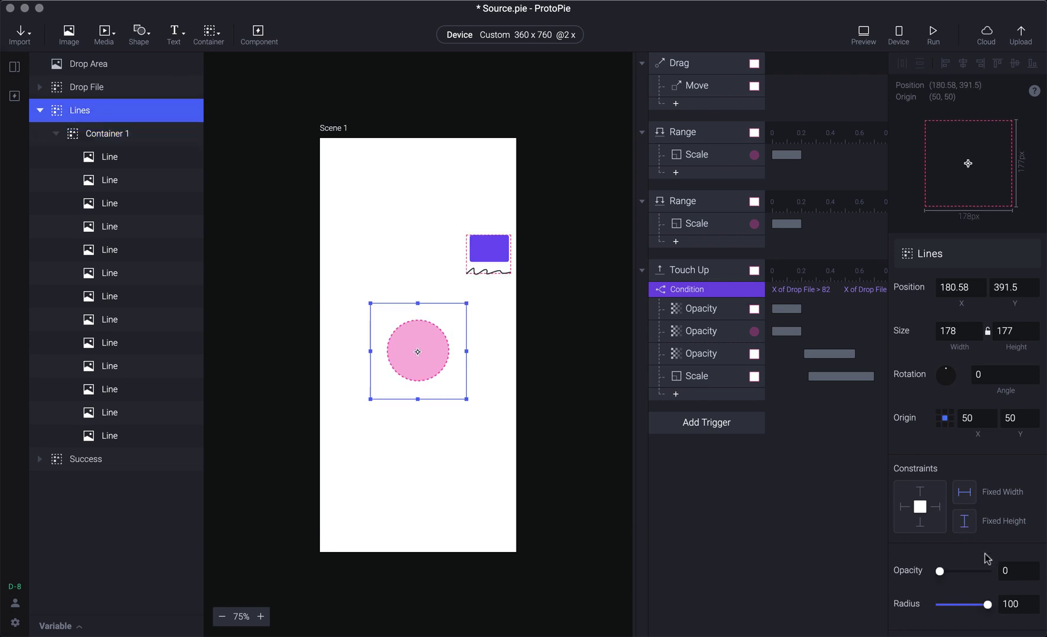
click(966, 493)
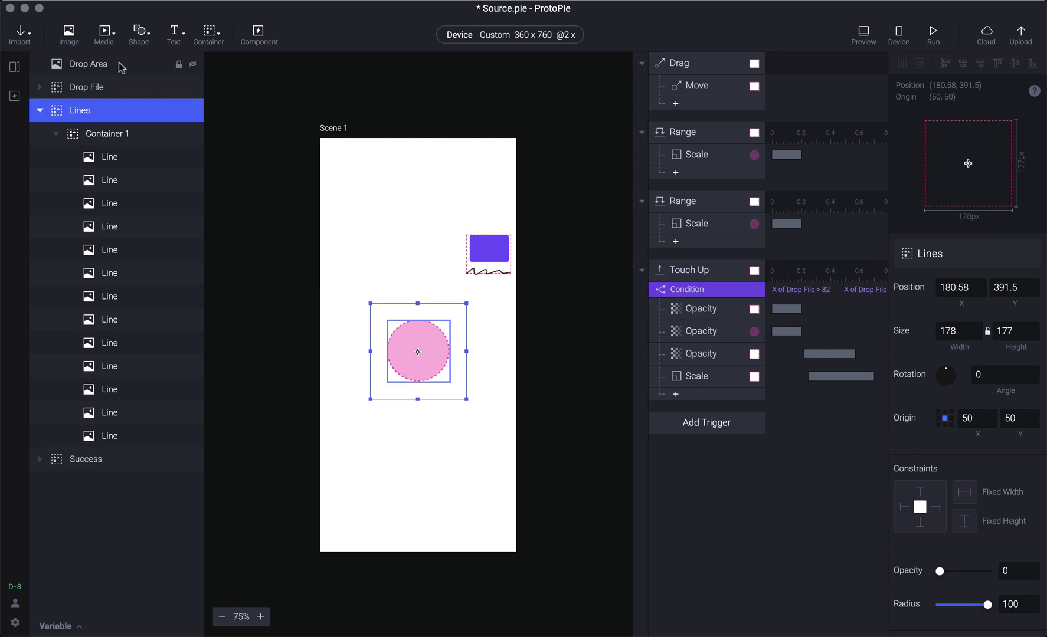
Step: Shrink the Lines group around its center to about 85 × 84 px, and compare its bounds with Container 1
click(112, 133)
click(113, 112)
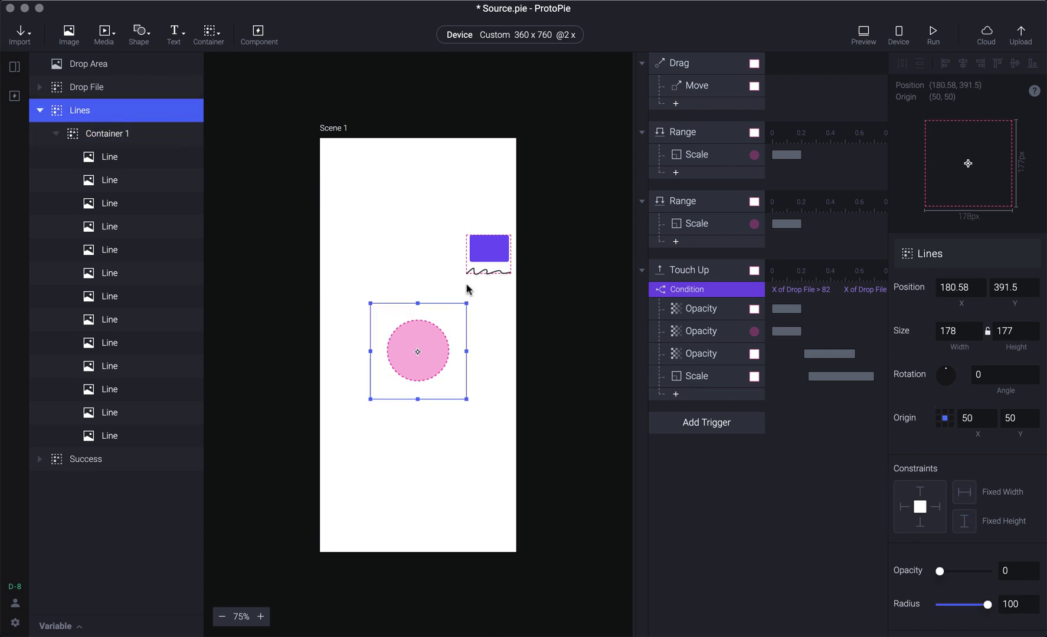
drag(467, 303, 439, 328)
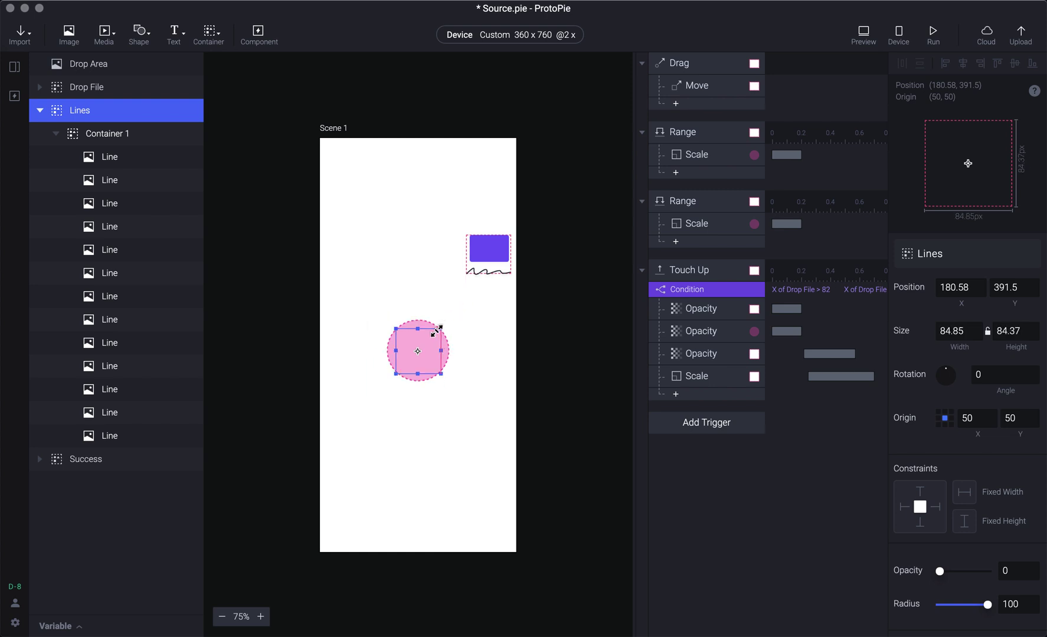
click(118, 134)
click(103, 111)
click(116, 135)
click(104, 111)
click(113, 139)
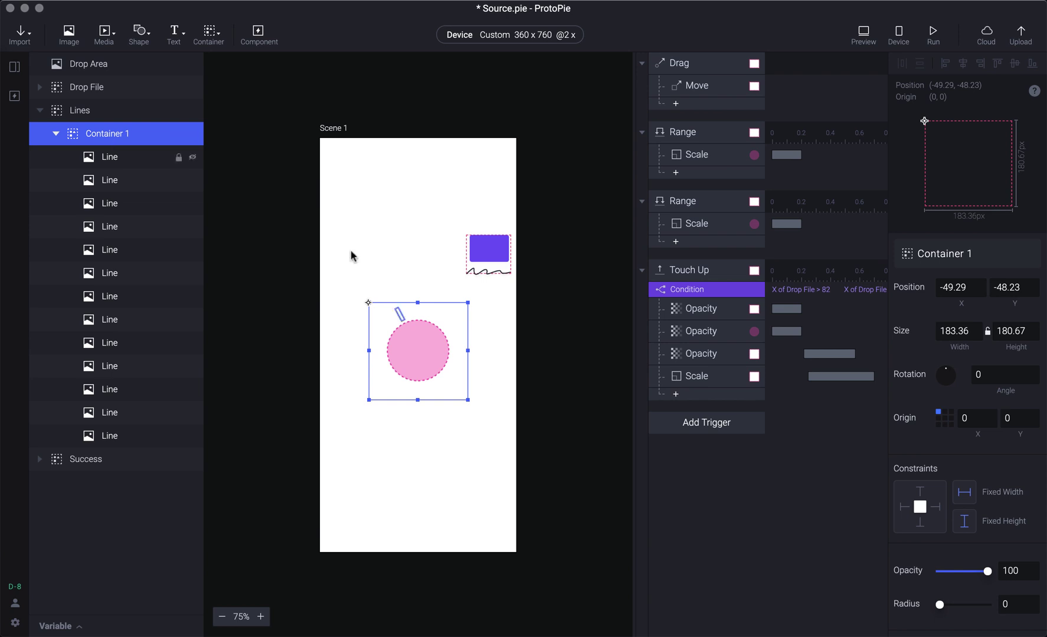
click(110, 111)
Step: Add a Scale response targeting Lines under the Touch Up condition, with a duration of 0.48 and a start delay of 0.25
click(676, 394)
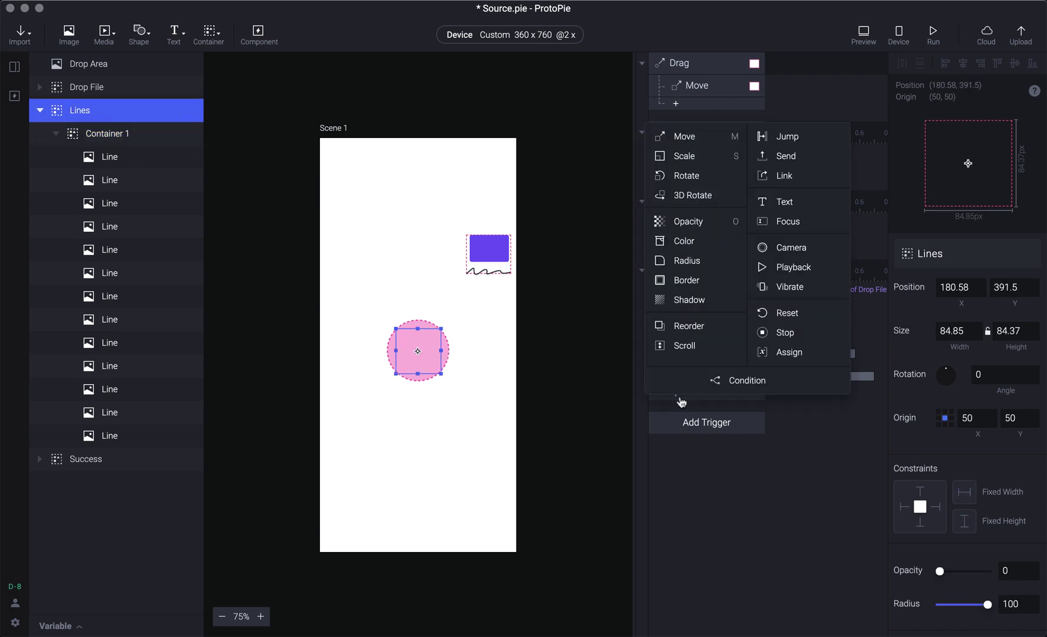
key(s)
click(722, 376)
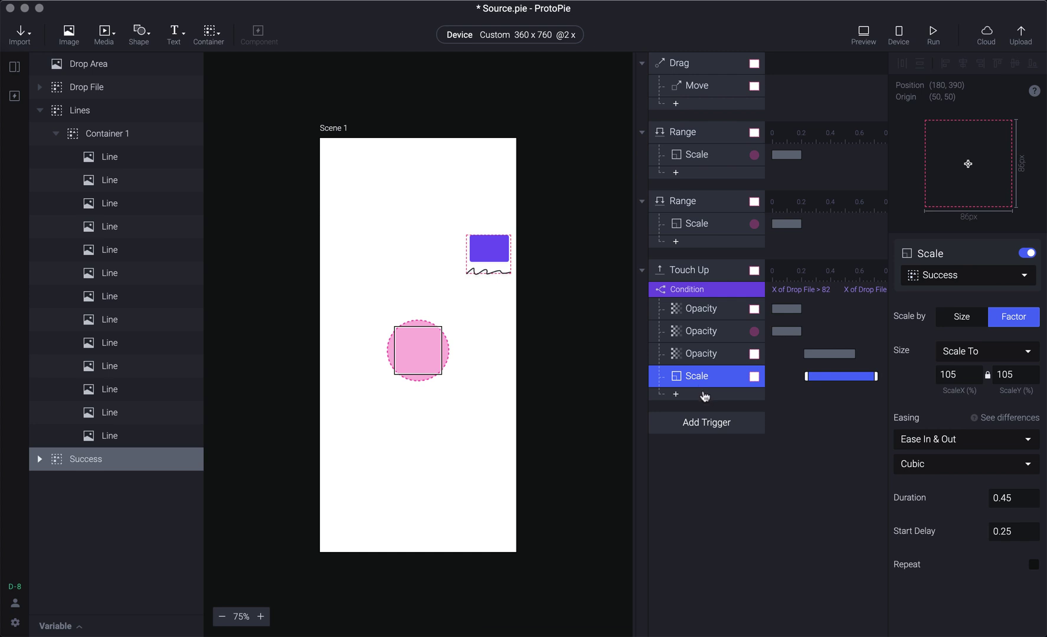
click(704, 396)
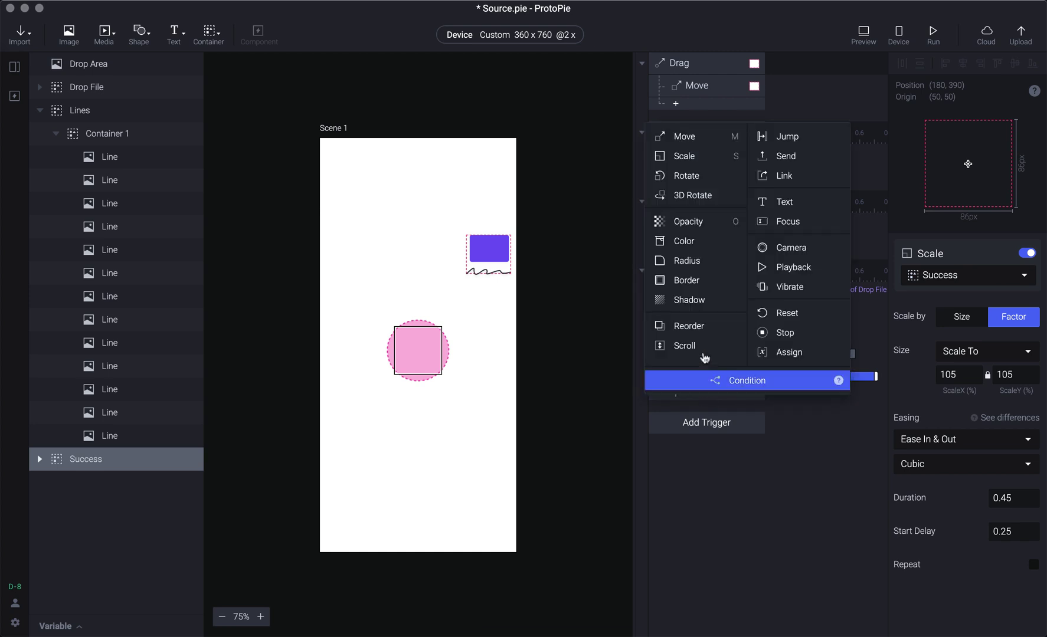
click(703, 157)
drag(803, 397, 857, 404)
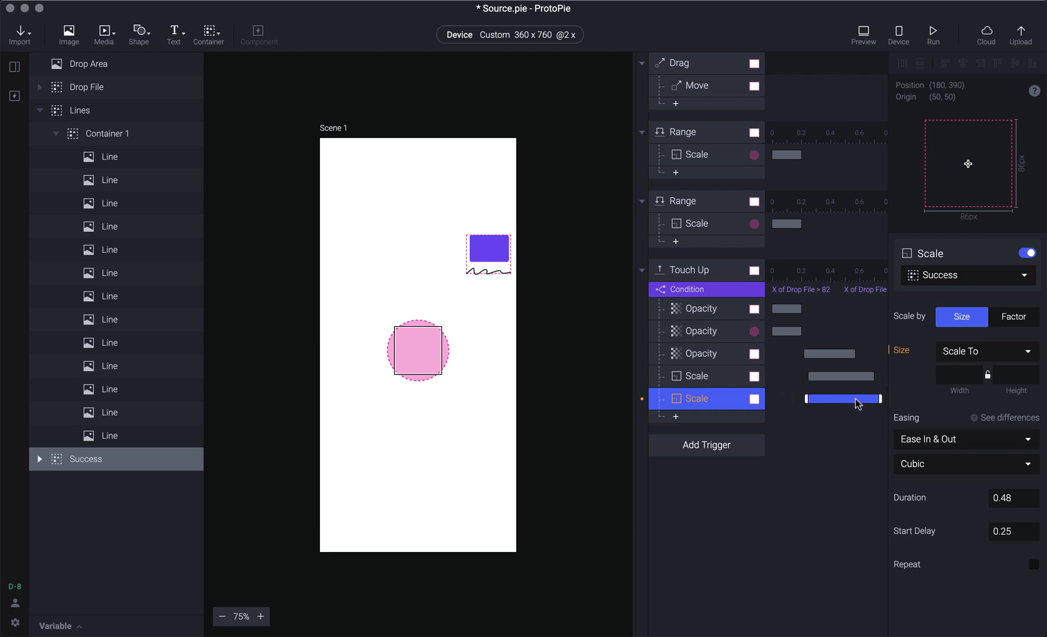
click(974, 275)
text(line)
key(Return)
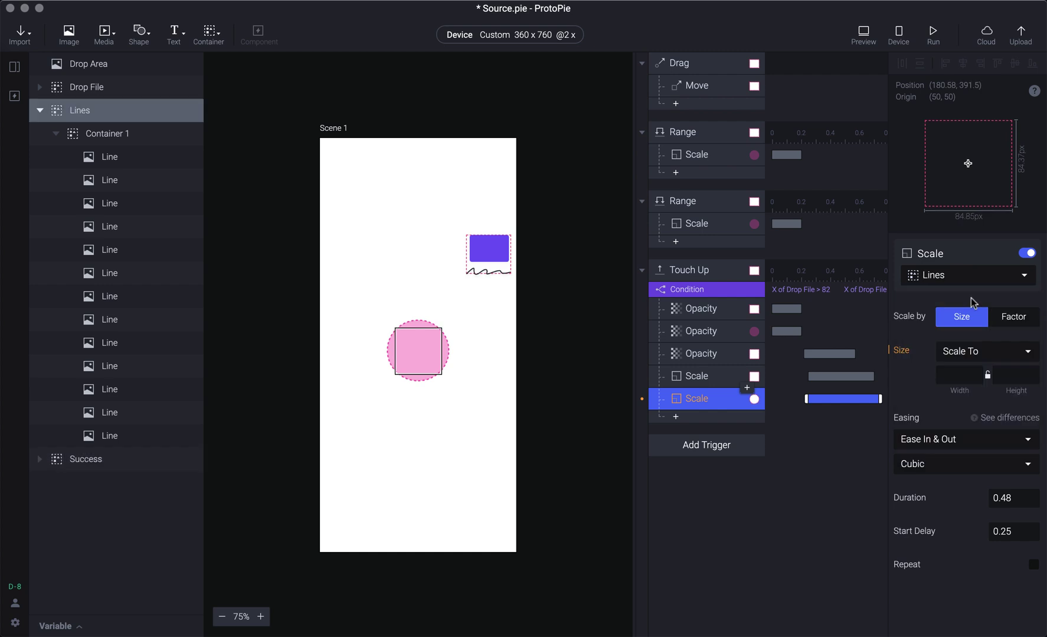
Step: Set the Lines Scale response to a size of 400 × 400 and test the file drop in the preview
click(983, 345)
click(982, 351)
click(967, 353)
click(967, 353)
click(965, 374)
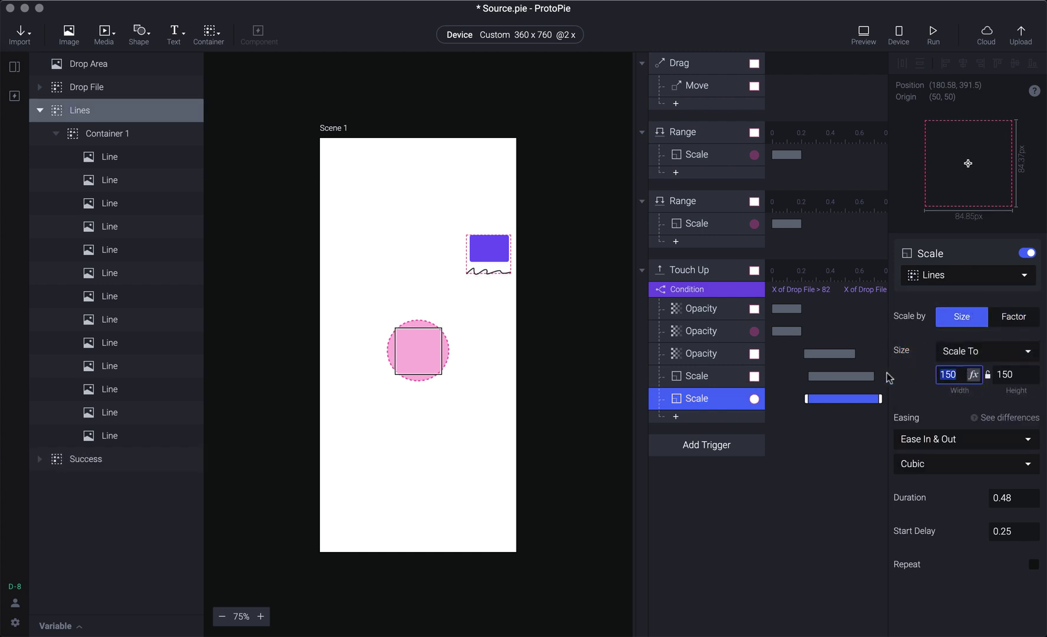
text(400)
key(Tab)
text(400)
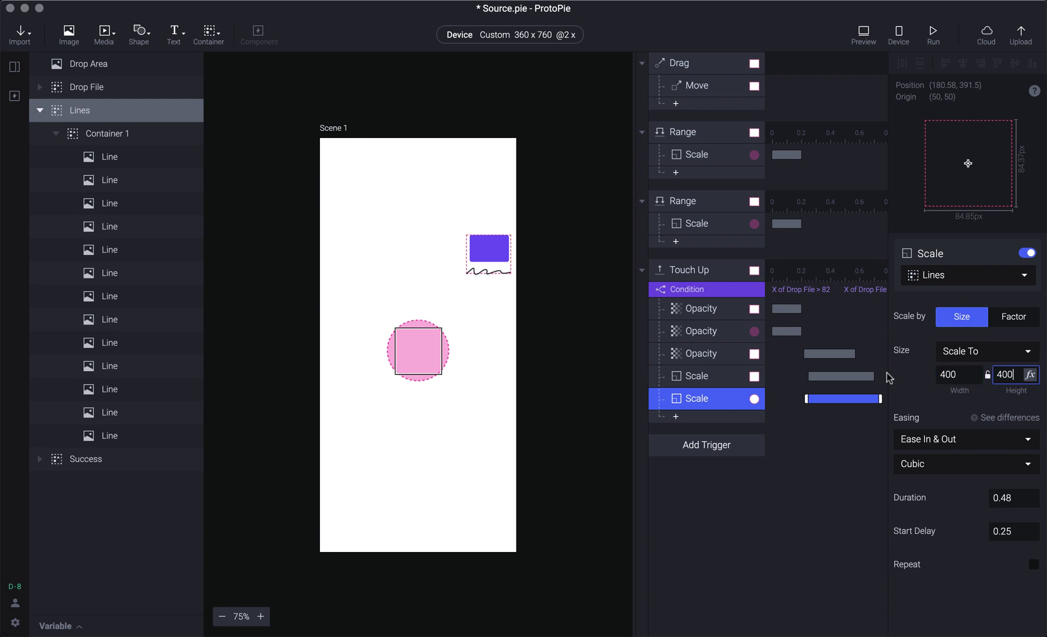
key(super+p)
drag(961, 198, 864, 333)
key(super+p)
Step: Set the Lines Scale response to a size of 300 × 300 and test the file drop in the preview
click(947, 376)
key(super+a)
text(300)
key(Tab)
key(Return)
key(super+p)
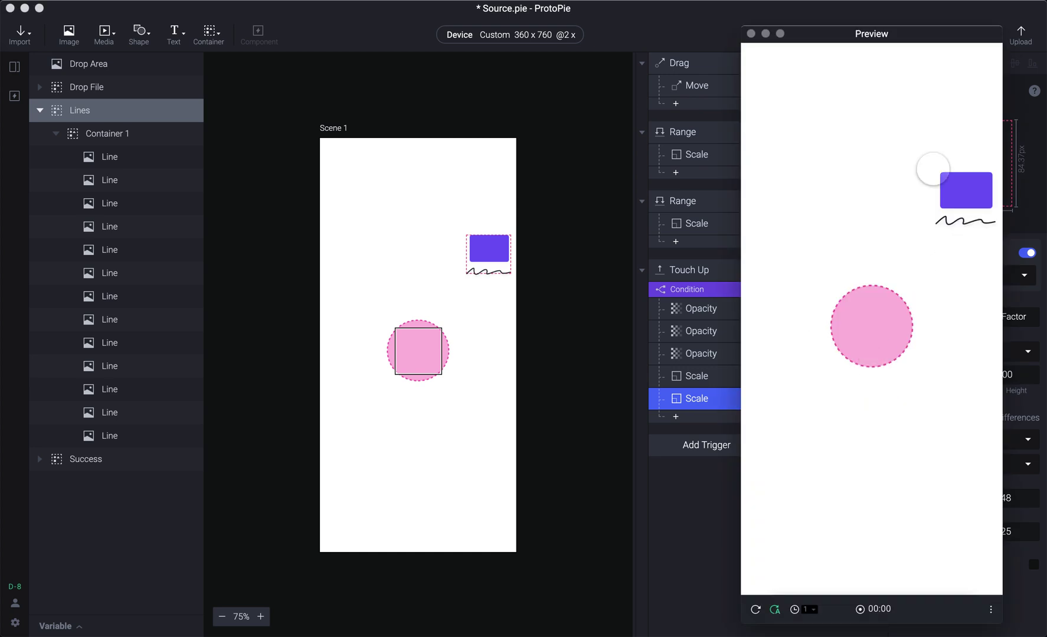
drag(956, 184, 858, 328)
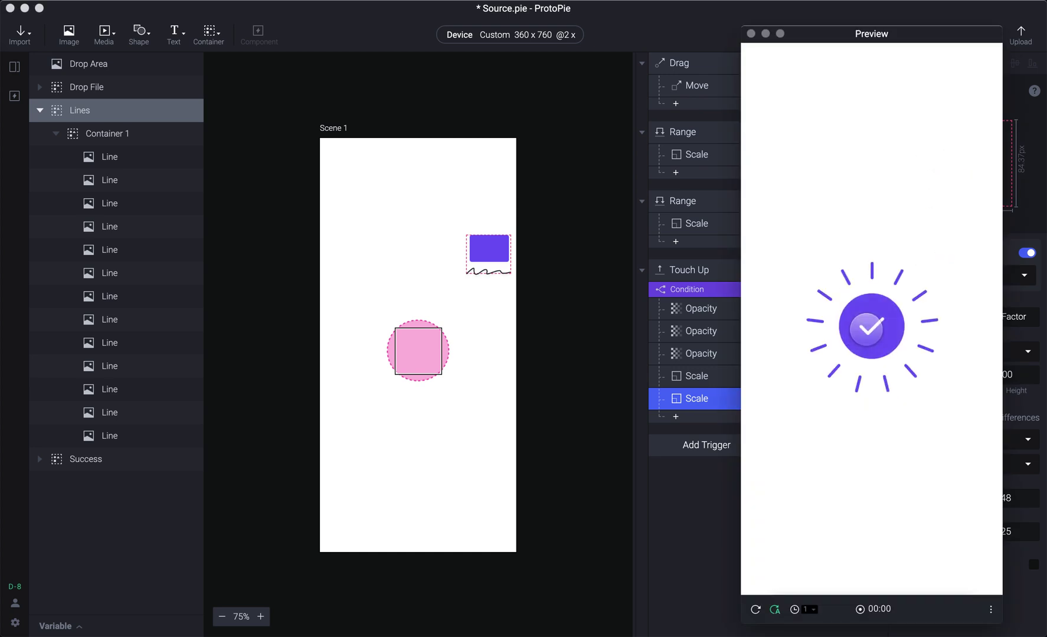
key(super+p)
Step: Lengthen the Lines Scale response to a duration of 1.15 and test the file drop in the preview
scroll(835, 399, right, 2)
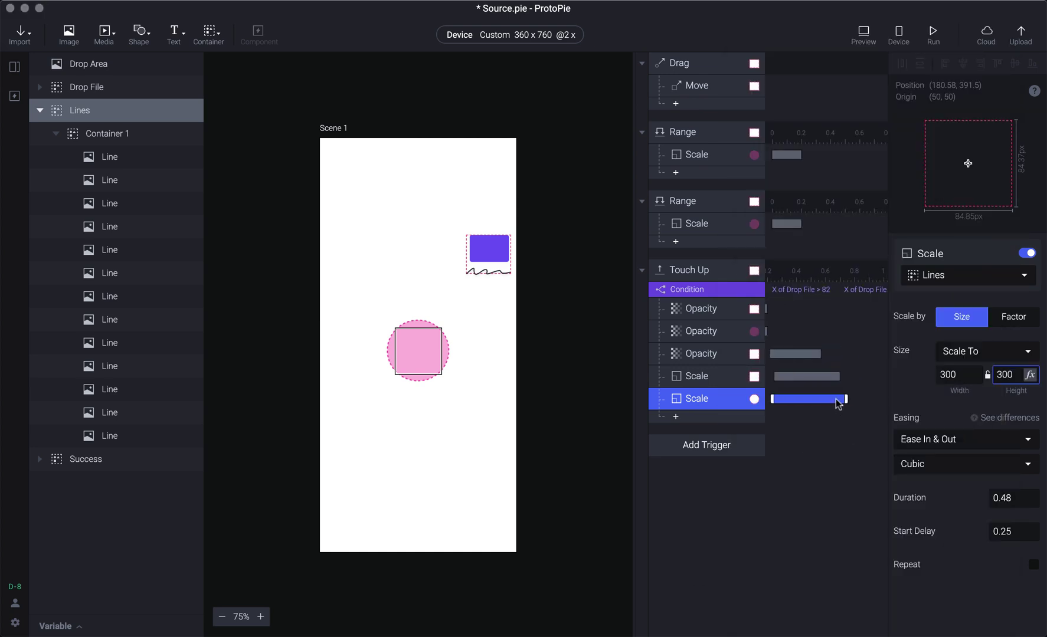
drag(845, 397, 890, 398)
key(super+p)
drag(957, 186, 876, 304)
click(702, 563)
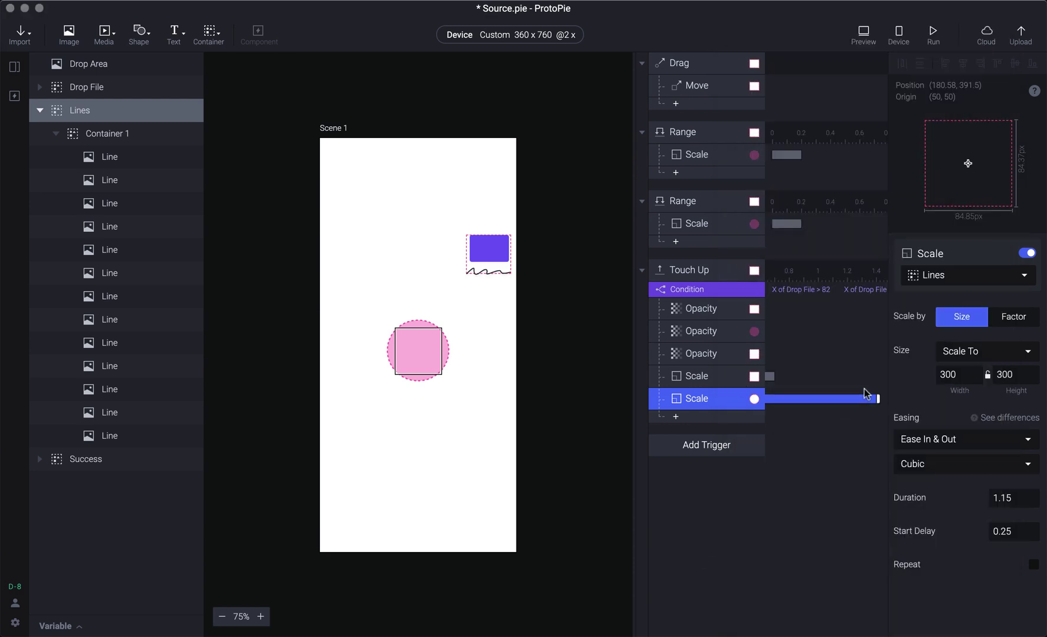
Step: Add a delayed Opacity response that fades Lines to 0 under the Touch Up condition, and test it in the preview
click(709, 420)
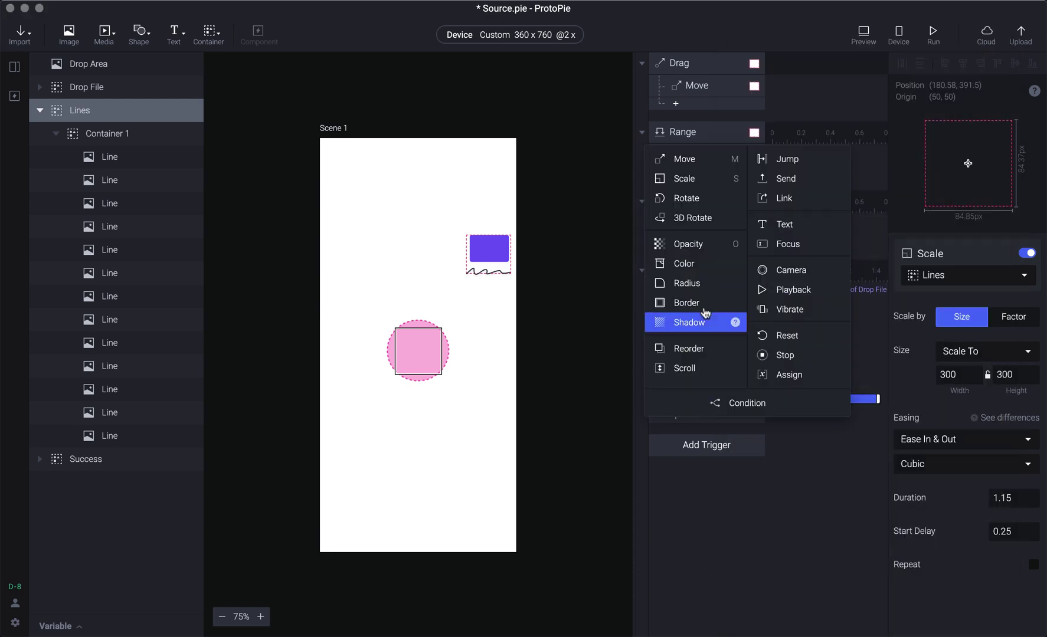
click(698, 247)
click(937, 342)
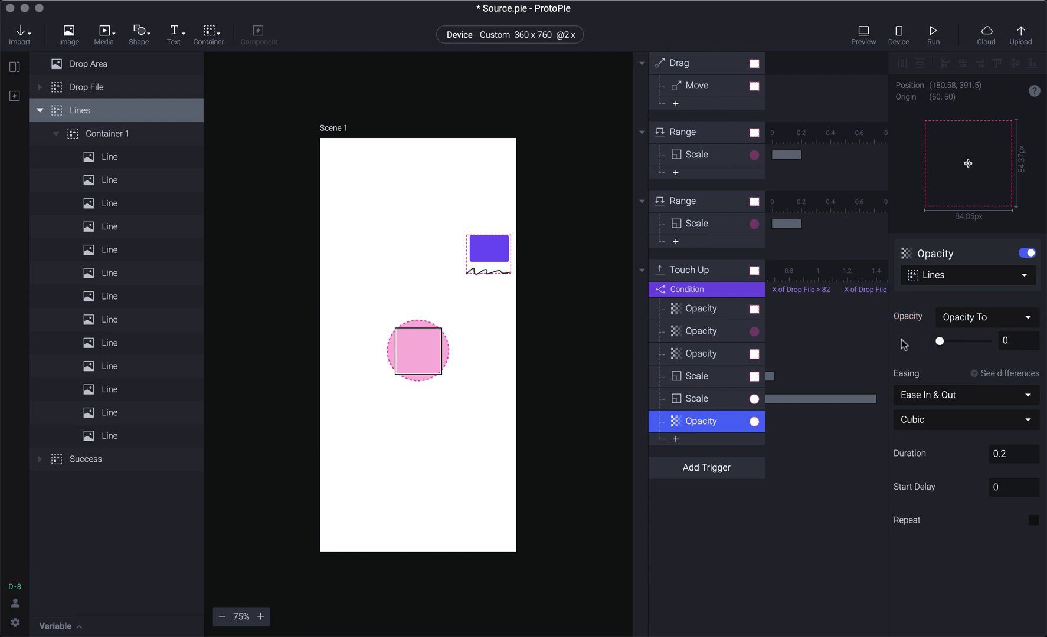
drag(790, 428, 852, 425)
key(super+p)
drag(961, 177, 869, 305)
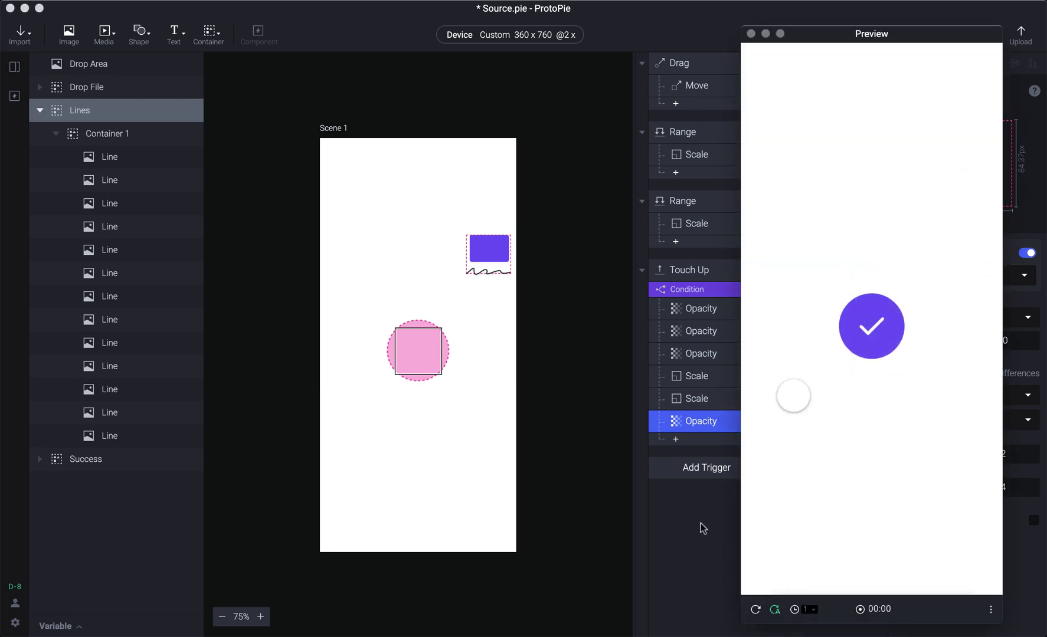
click(684, 537)
Step: Retime the Lines Opacity response to a duration of 0.21 and a start delay of 0.98, testing the timing in the preview
drag(838, 423, 806, 423)
key(super+p)
drag(965, 185, 895, 306)
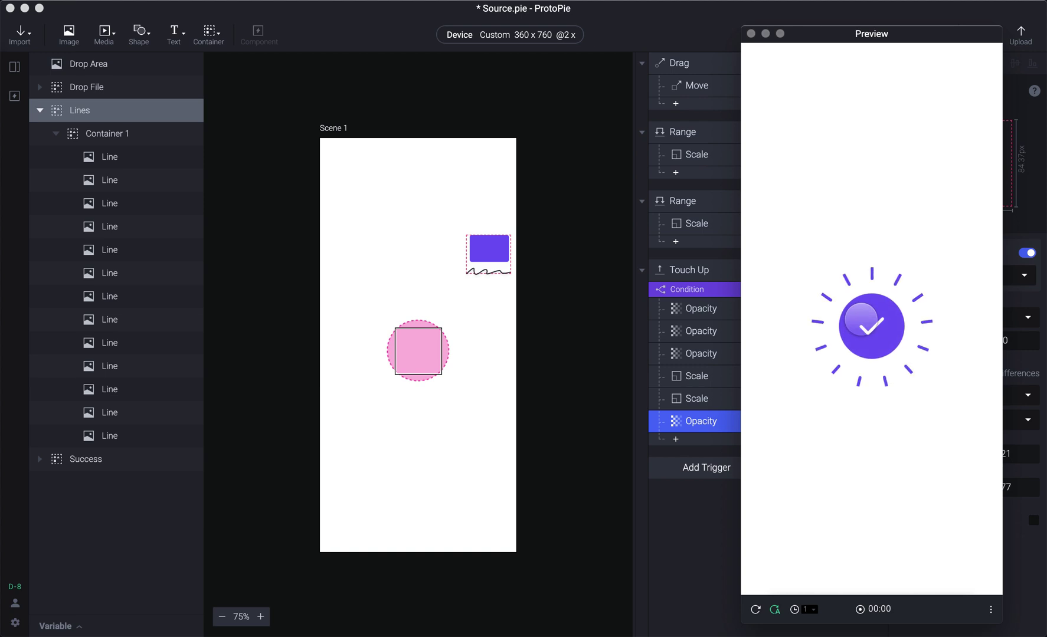
key(super+w)
drag(835, 423, 868, 423)
key(super+p)
drag(965, 192, 885, 299)
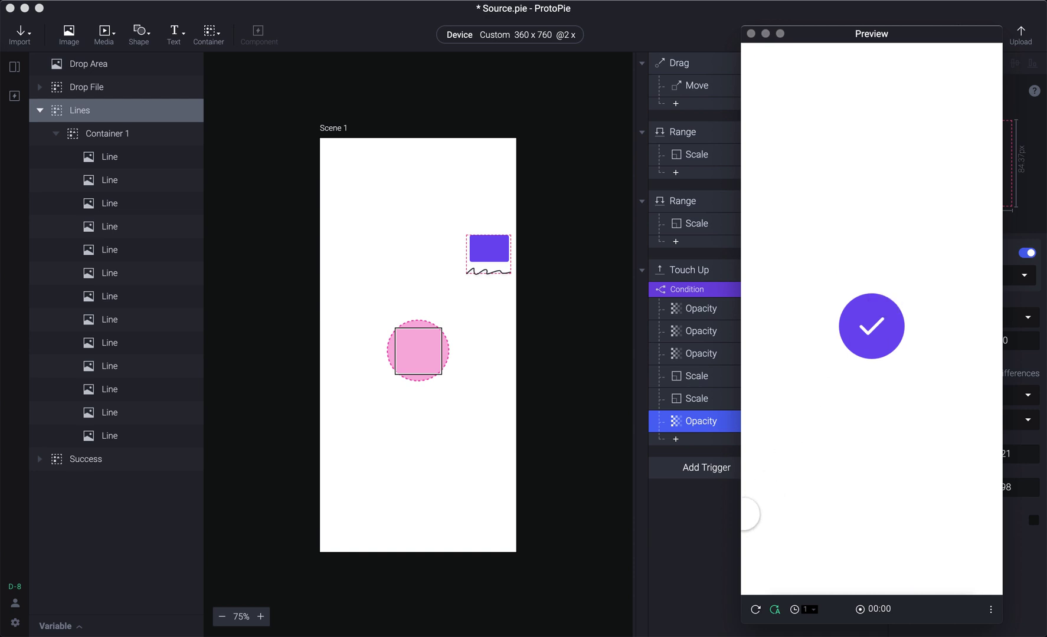
key(super+w)
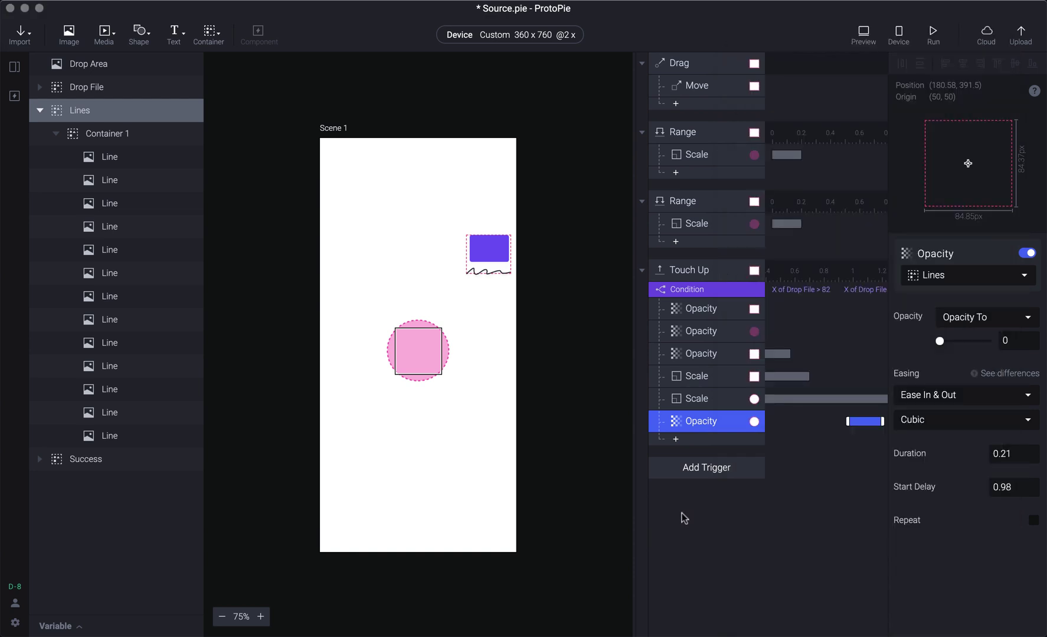
Step: Restart the preview and drop the file on the target to review the complete success animation
key(super+p)
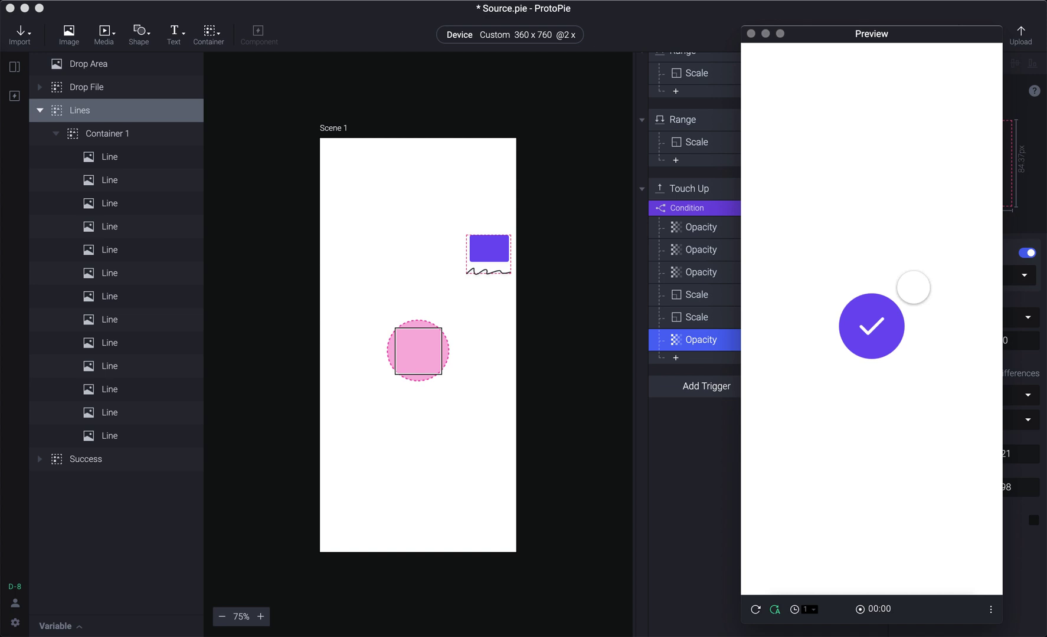
key(super+r)
drag(974, 192, 873, 323)
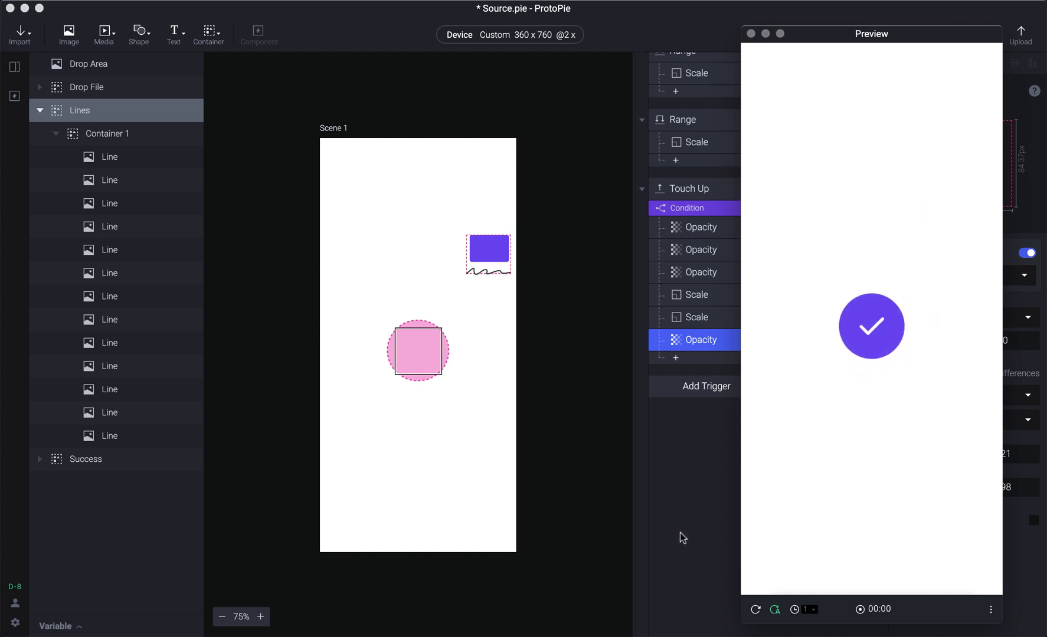